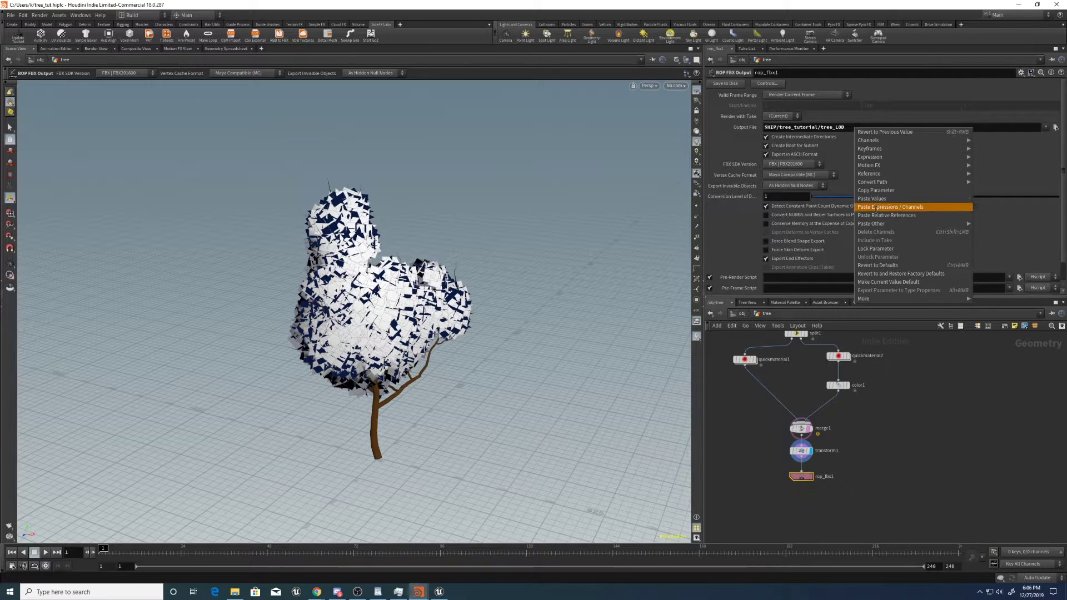
- Complete the FBX output file path as $HIP/tree_tutorial/tree_LOD`chs("../switch1/input")`.fbx by pasting the copied relative reference
click(867, 204)
key(ctrl+z)
click(858, 126)
right_click(880, 123)
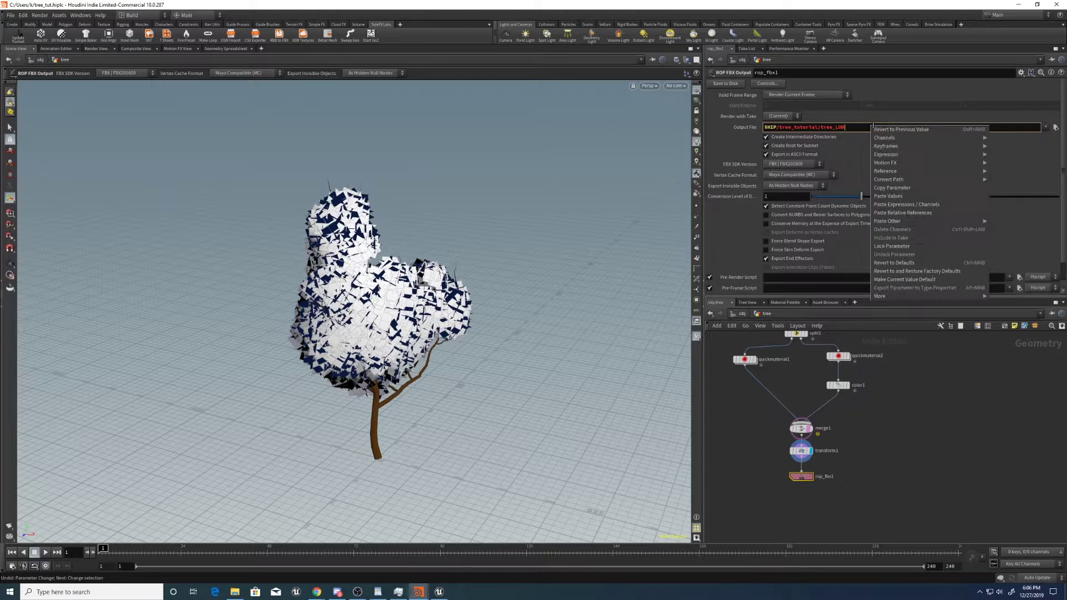
click(889, 215)
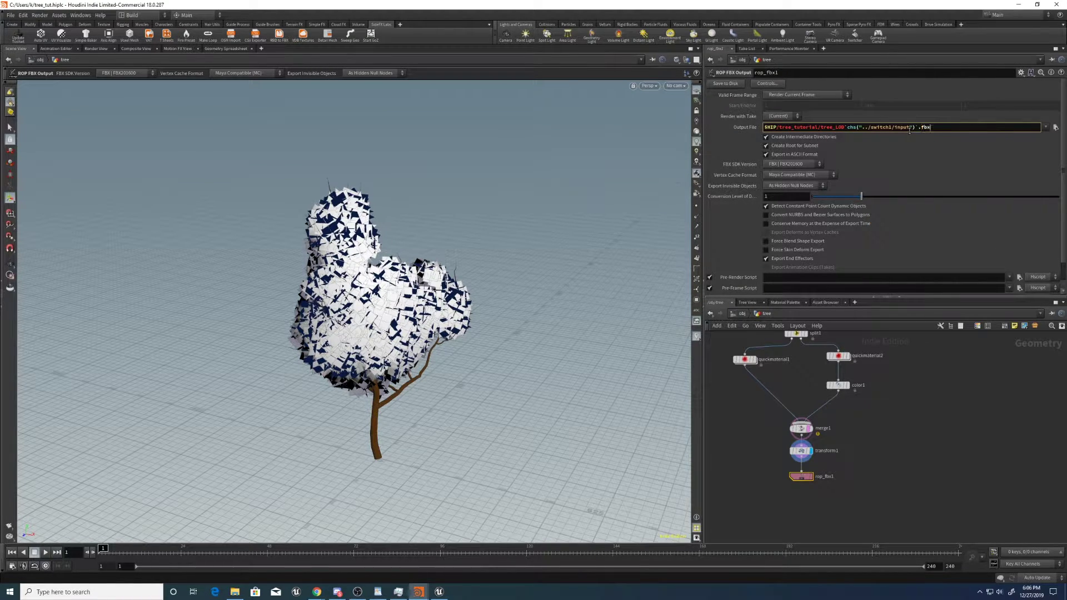
key(Return)
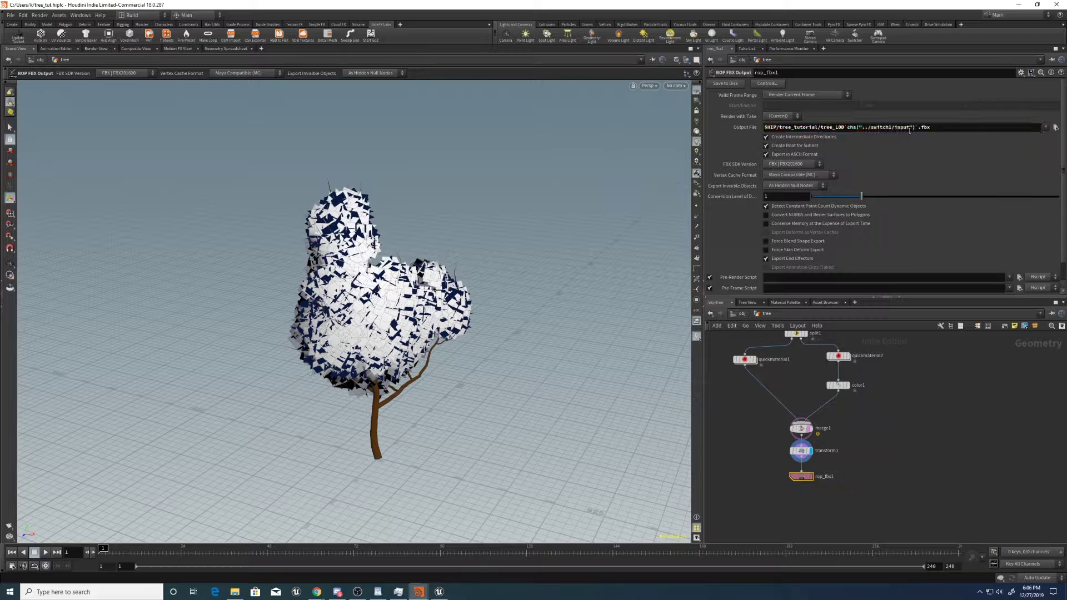
click(730, 129)
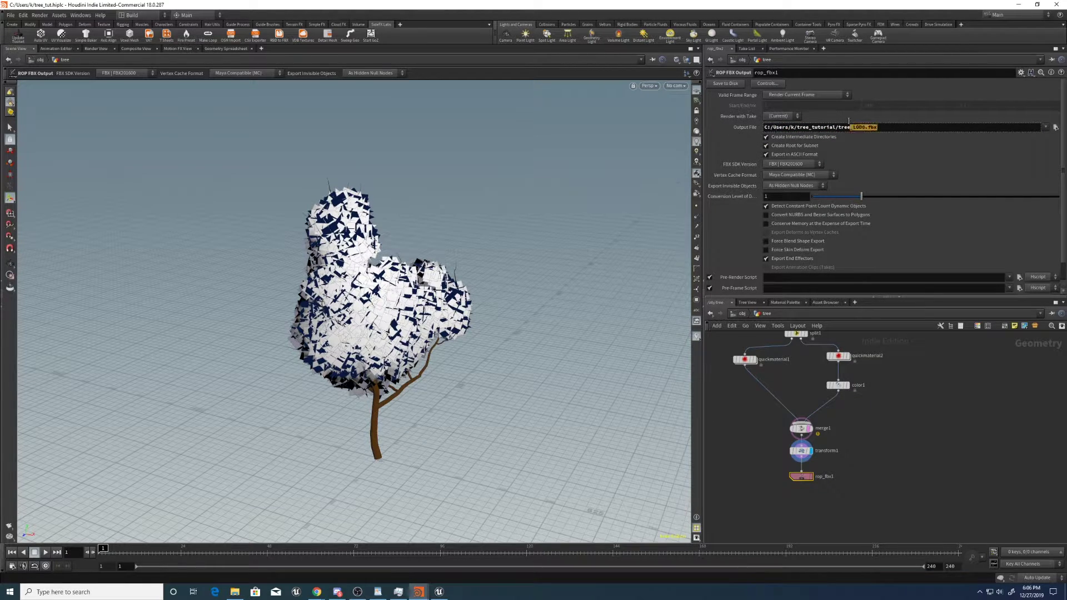
- Set switch1's Select Input to 1 and check the evaluated output file name on rop_fbx1
middle_drag(755, 334, 792, 387)
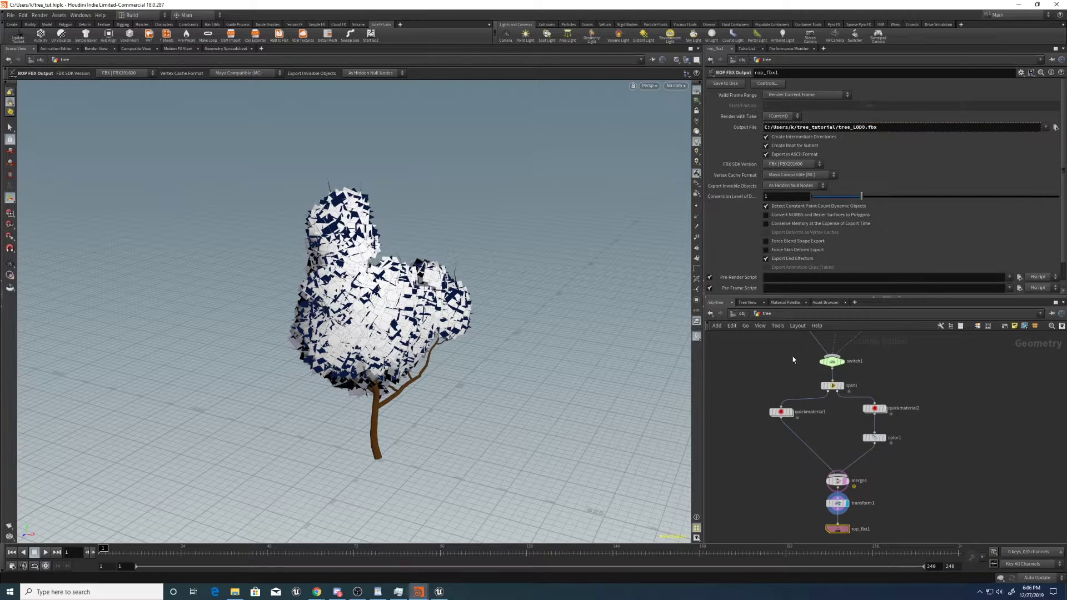
click(831, 362)
click(843, 83)
middle_drag(787, 493, 793, 393)
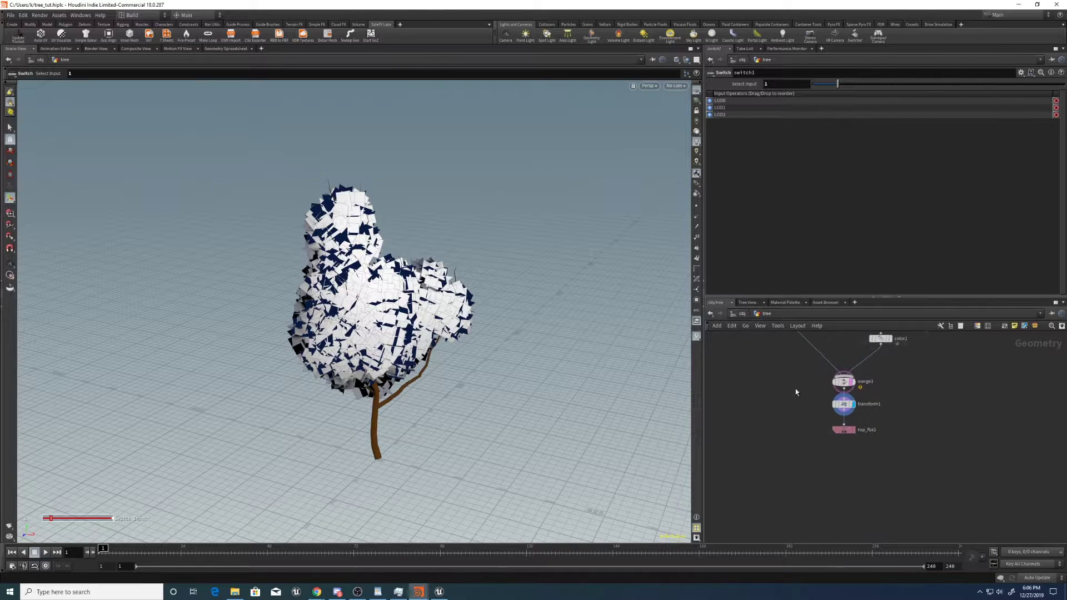
drag(813, 412, 880, 442)
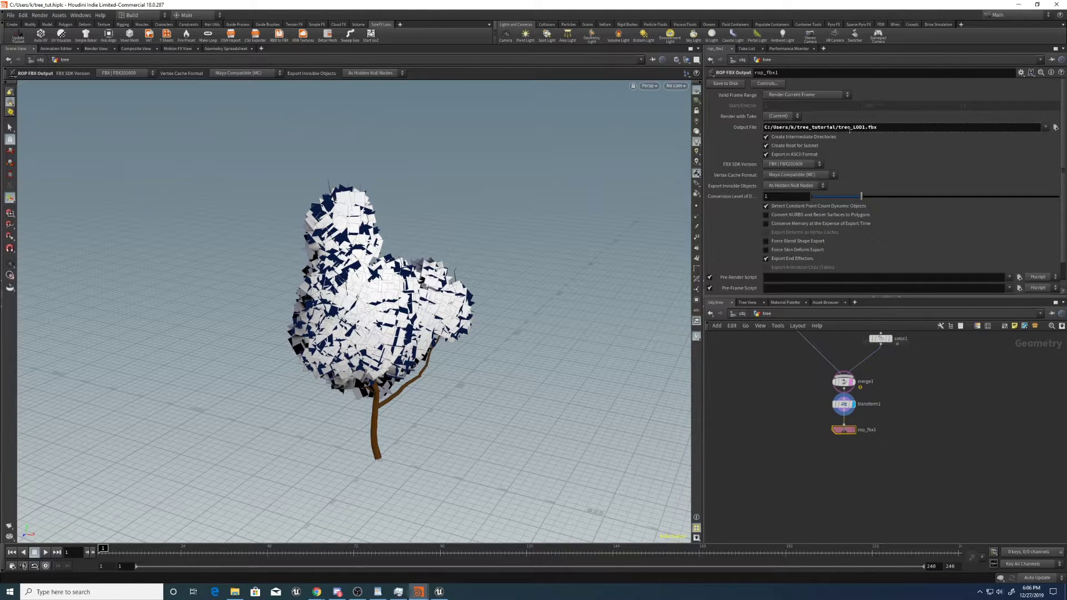
- Set switch1's Select Input to 0 and save the tree to disk from rop_fbx1 as tree_LOD0.fbx
middle_drag(766, 387, 768, 446)
middle_drag(765, 368, 768, 294)
click(835, 376)
click(813, 84)
middle_drag(767, 361, 773, 392)
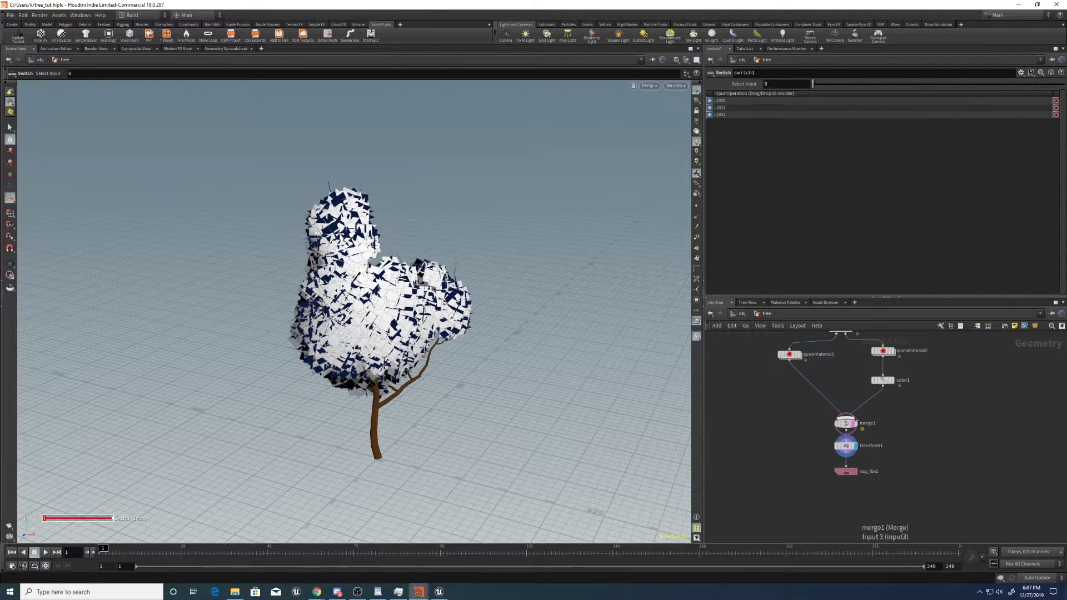
click(846, 446)
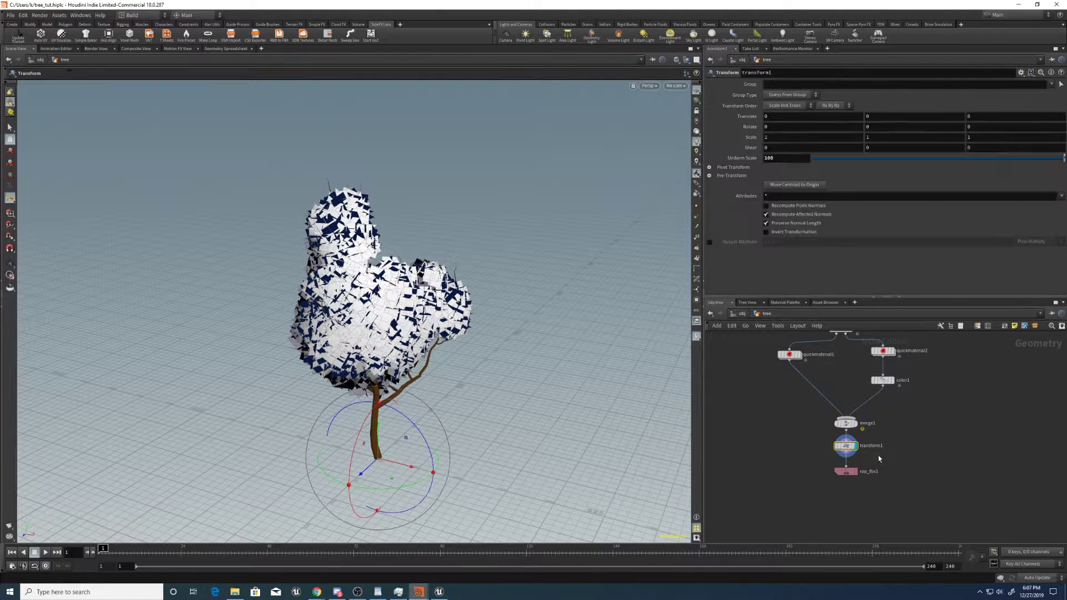
click(845, 471)
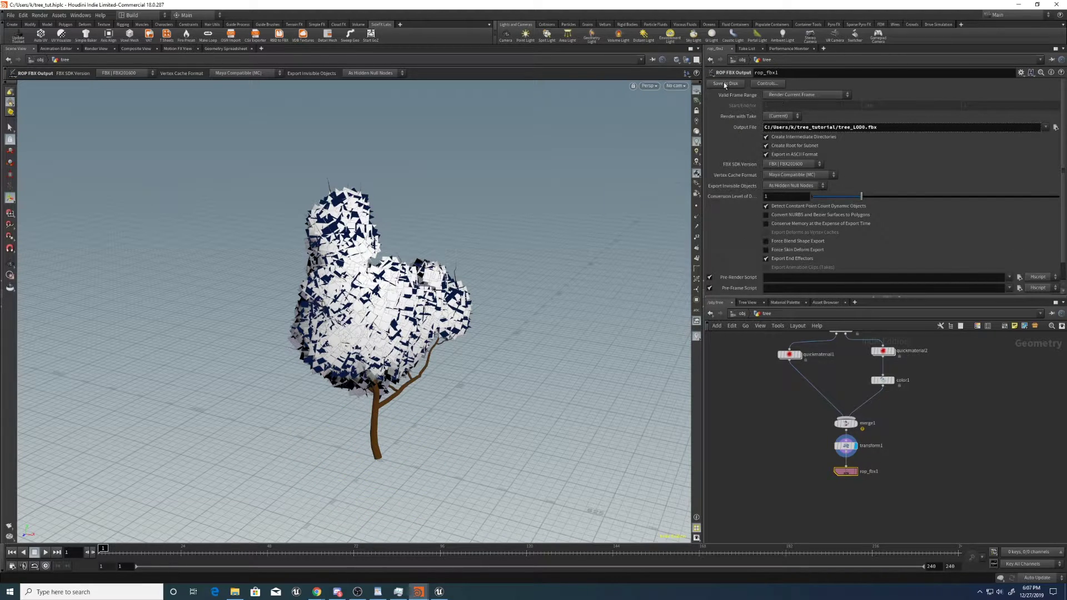
- Set switch1's Select Input to 1 and save the tree to disk from rop_fbx1 as tree_LOD1.fbx
middle_drag(770, 333, 773, 388)
click(843, 364)
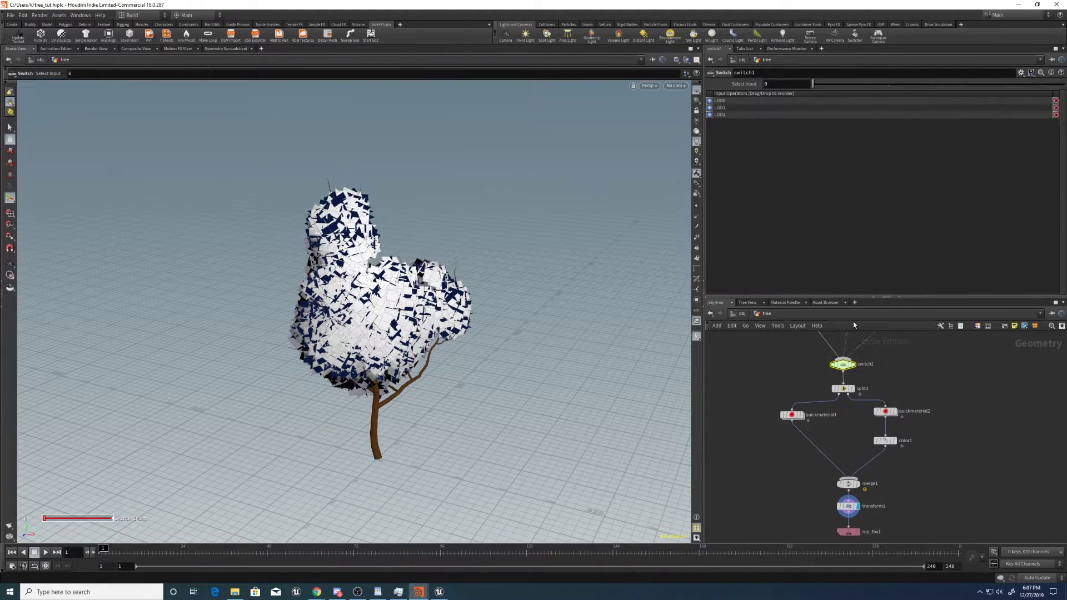
click(837, 84)
middle_drag(799, 496, 796, 415)
click(844, 451)
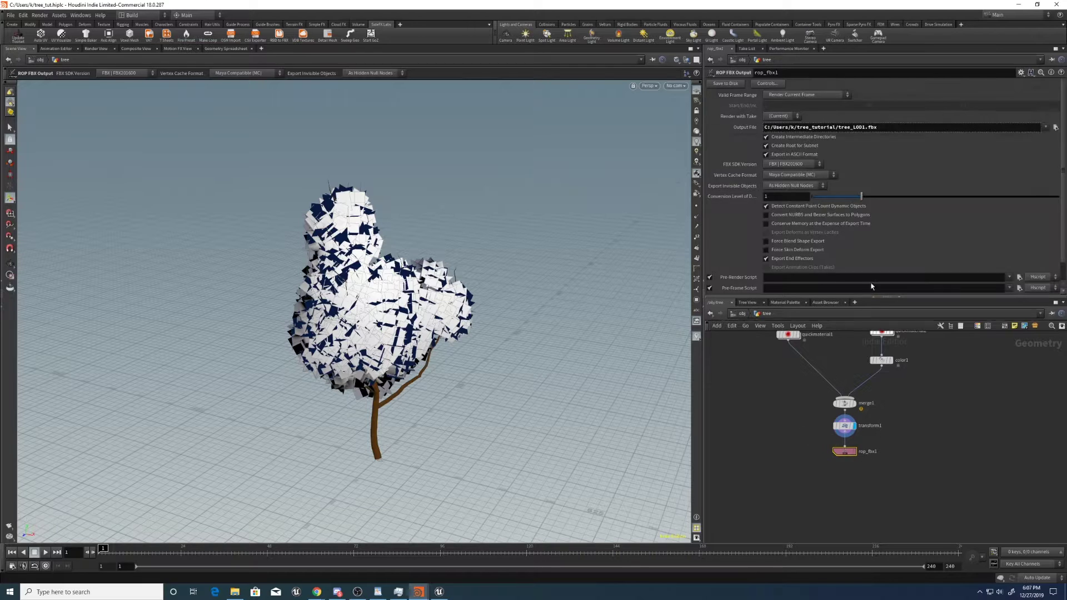
click(733, 83)
- Set switch1's Select Input to 2, save the tree as tree_LOD2.fbx, and check the exported files in the tree_tutorial folder
middle_drag(748, 384, 772, 495)
click(869, 393)
click(863, 84)
middle_drag(755, 387, 728, 305)
click(843, 477)
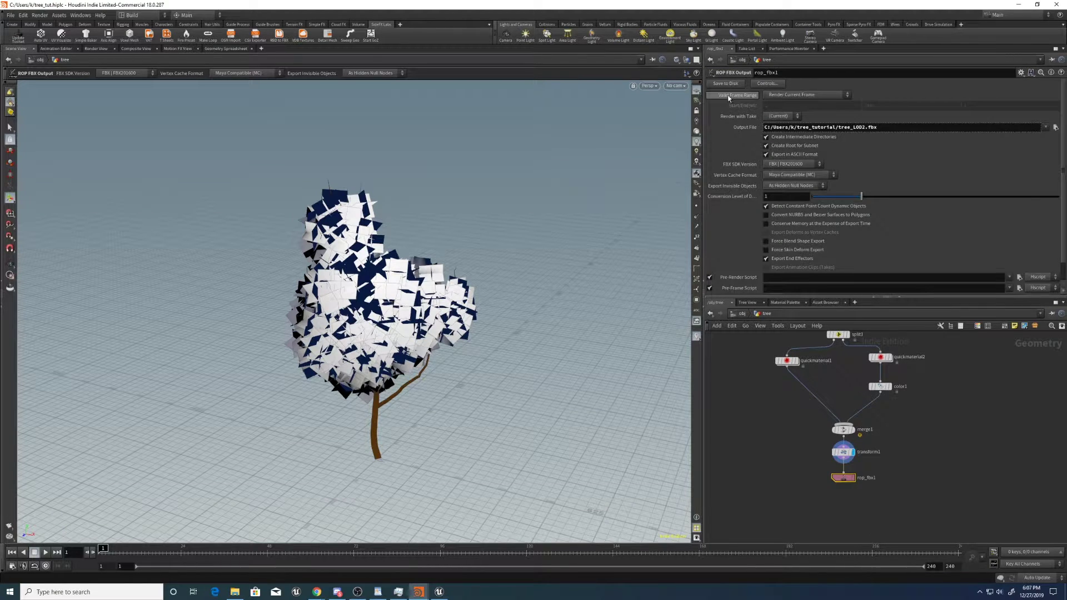
click(1053, 126)
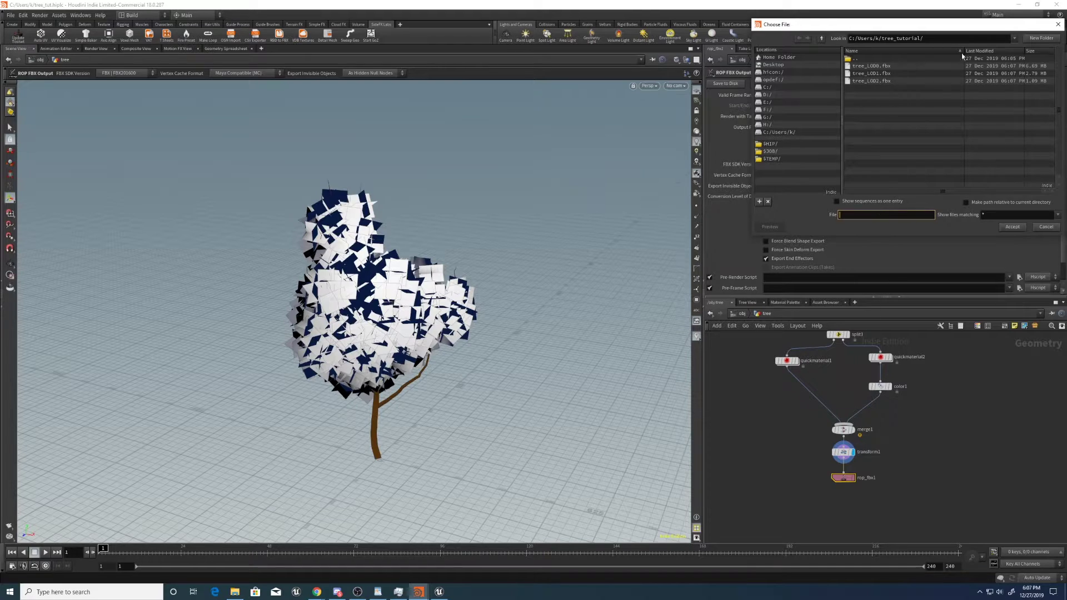
click(1056, 25)
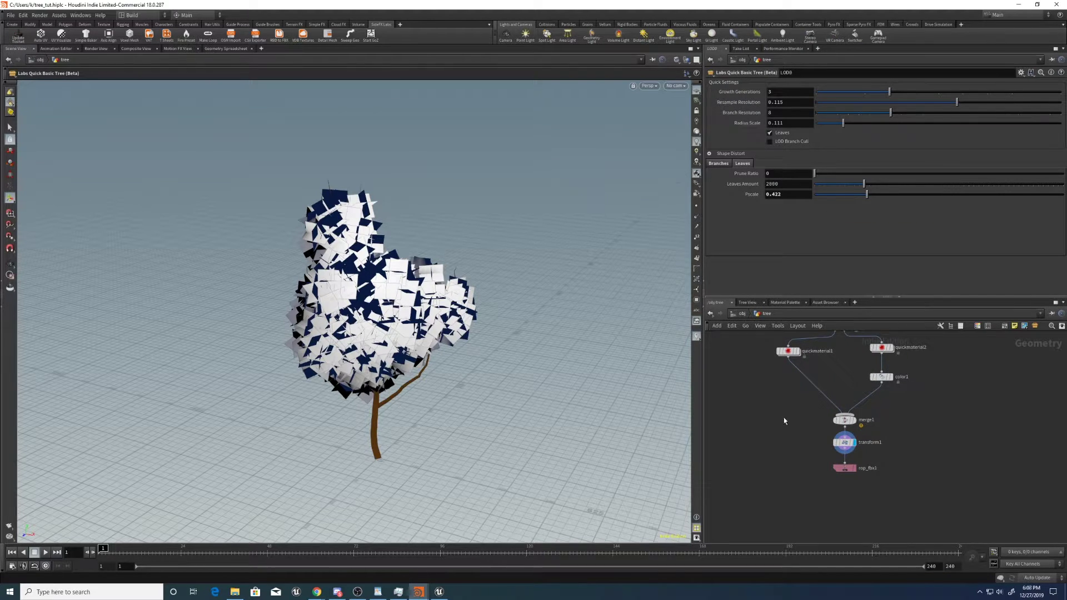
- Look through the network inside the LOD0 tree node for the leaf card geometry and return to the tree level
middle_drag(785, 417, 814, 477)
middle_drag(795, 352, 801, 431)
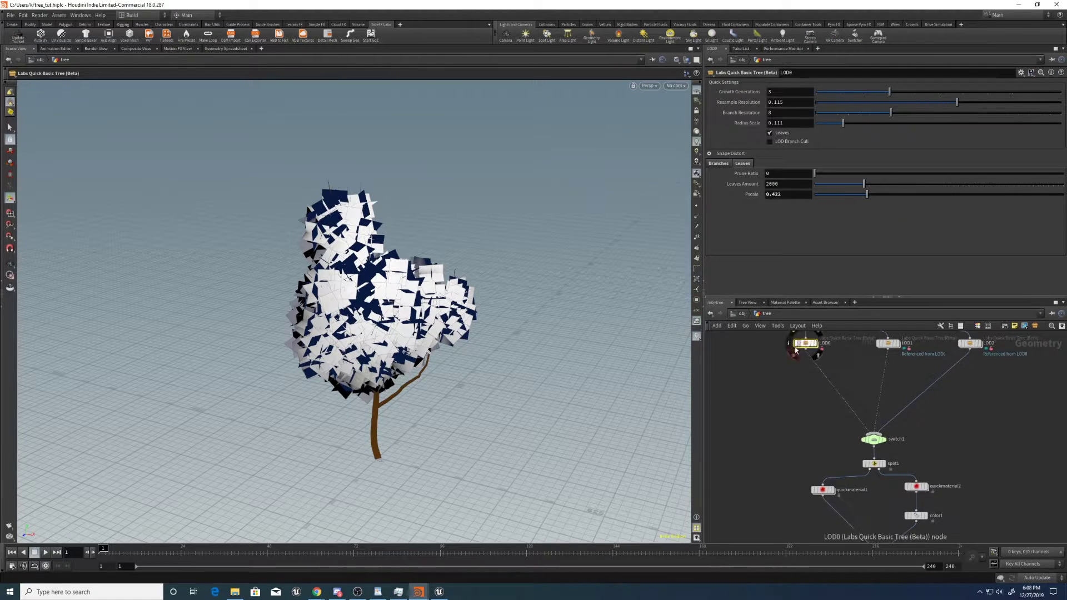
key(Return)
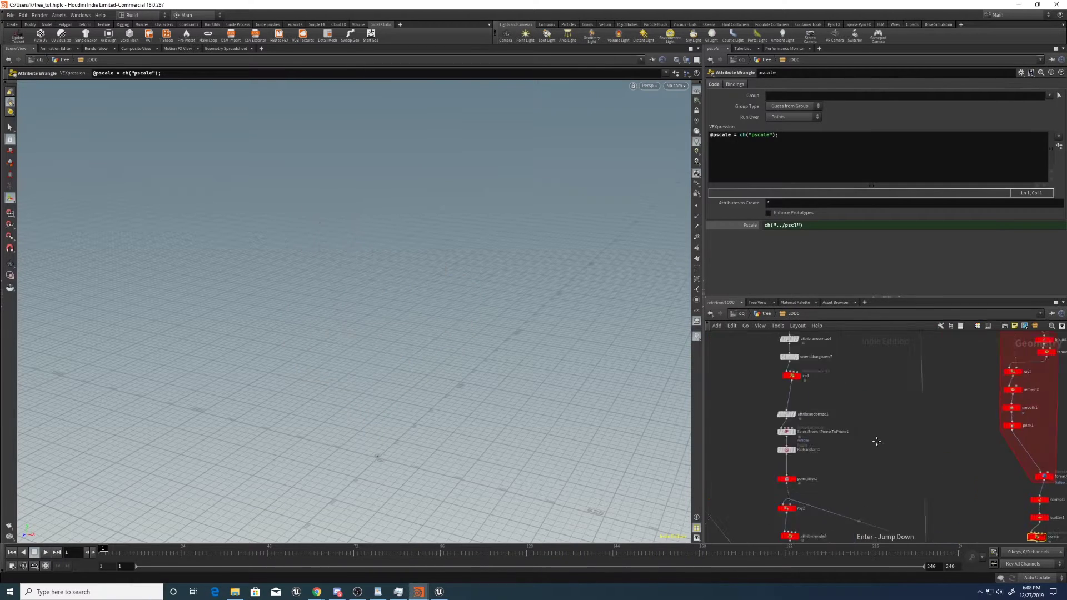
scroll(867, 436, down, 6)
middle_drag(785, 436, 908, 494)
scroll(874, 383, up, 6)
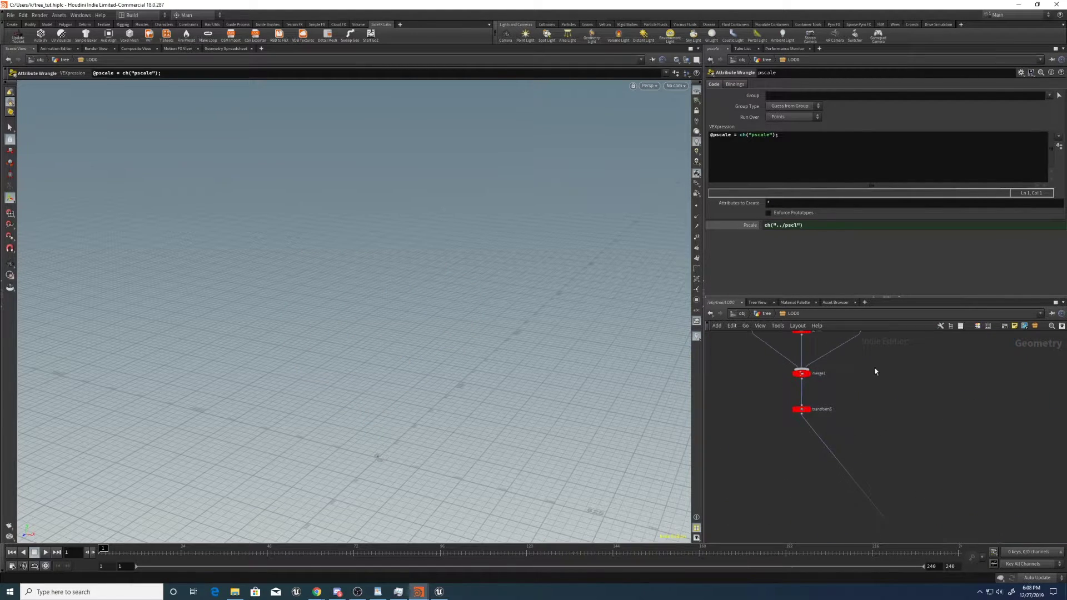
middle_drag(875, 371, 953, 452)
click(765, 314)
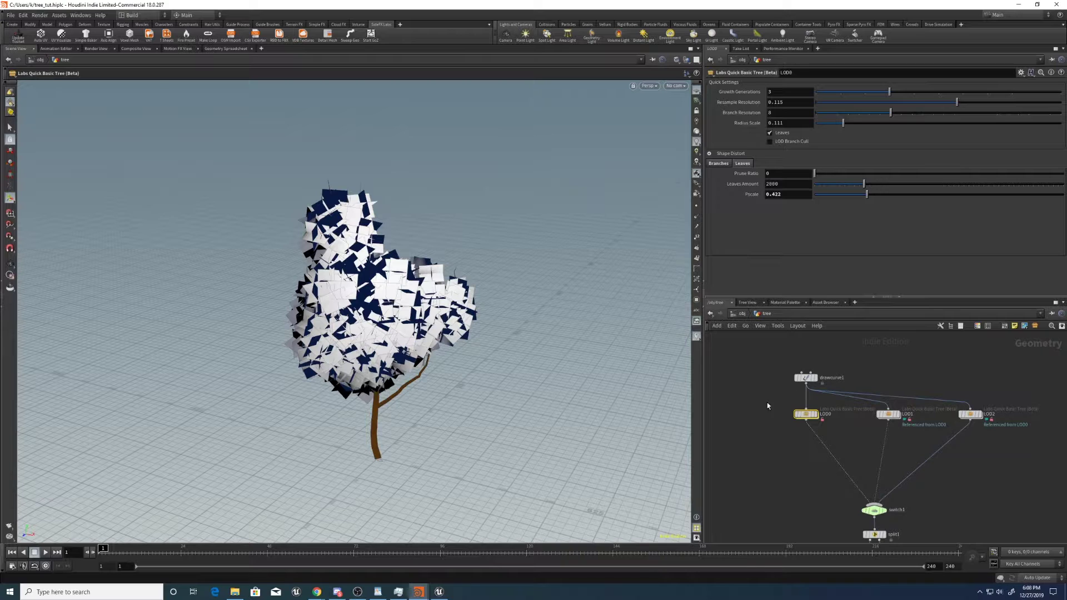
- Inside LOD0, insert a UV Project node initialized to the best plane after grid1, and duplicate it for grid2 and grid3
key(Return)
scroll(817, 439, up, 3)
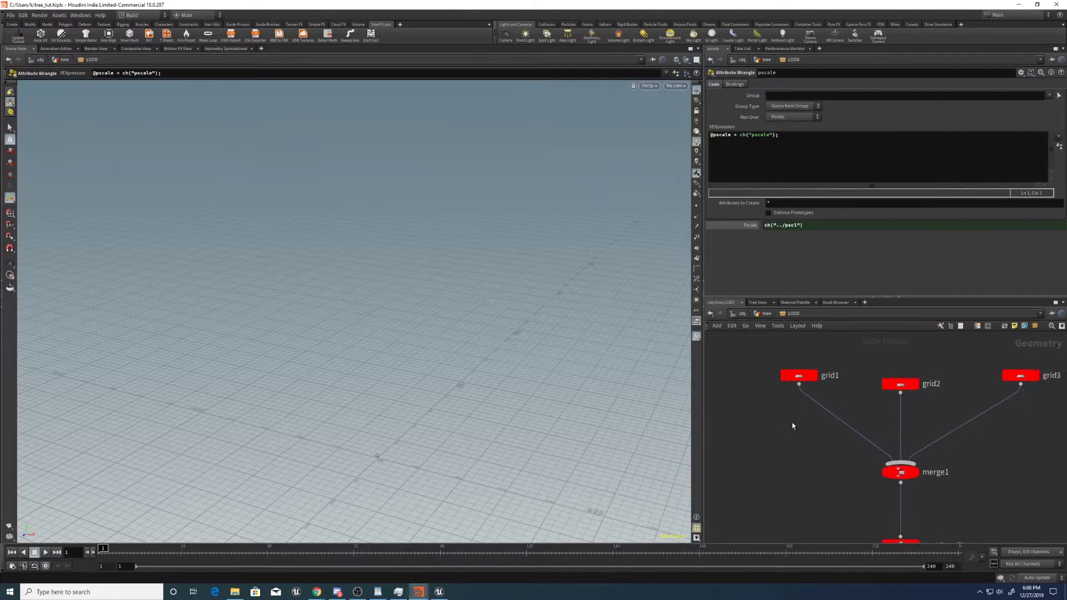
key(Tab)
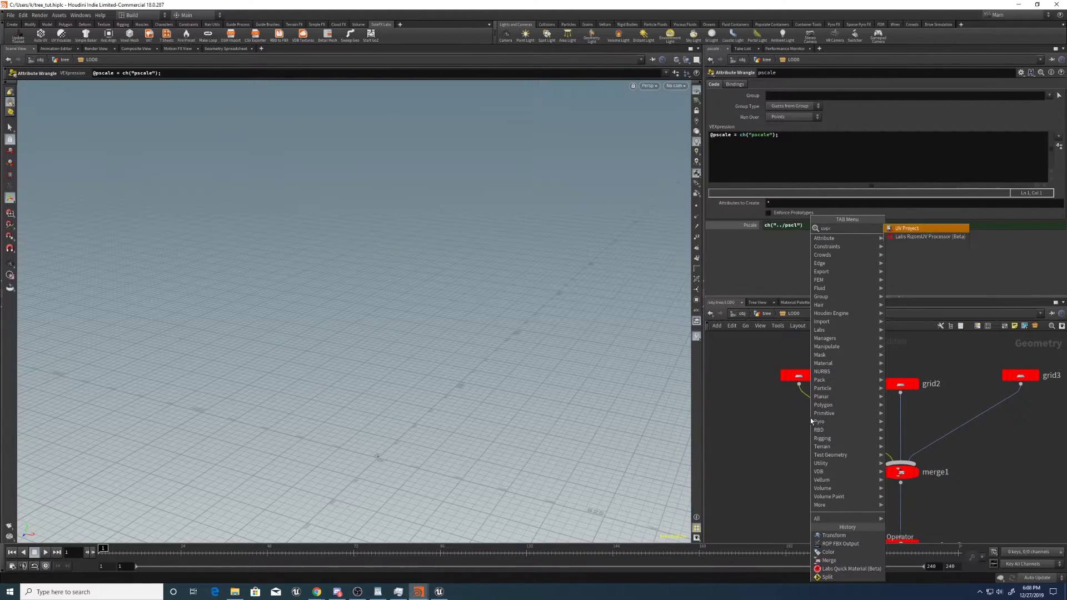
key(Escape)
click(811, 418)
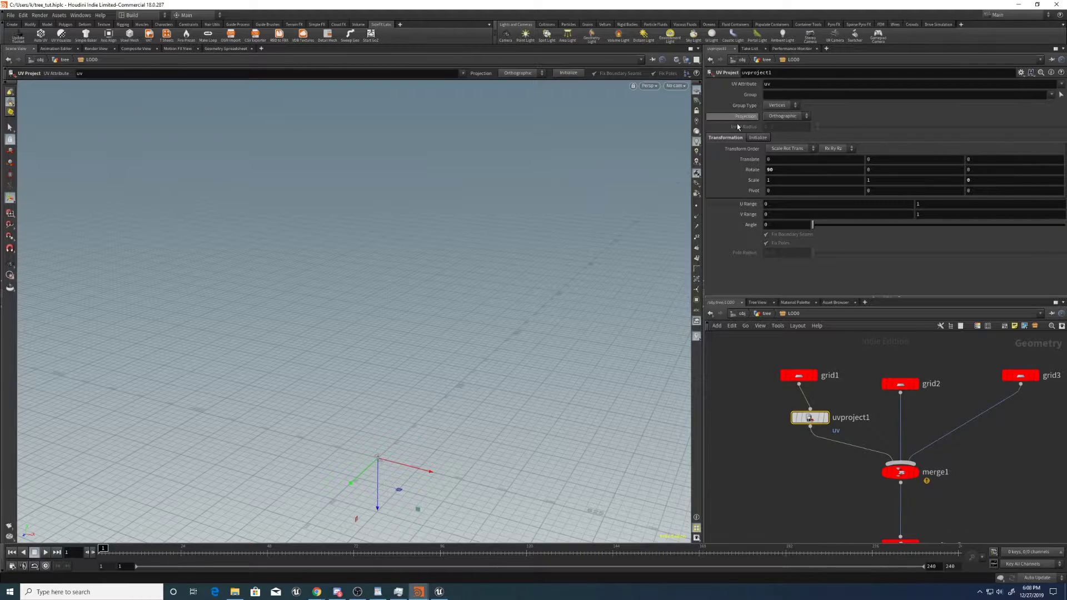
click(758, 138)
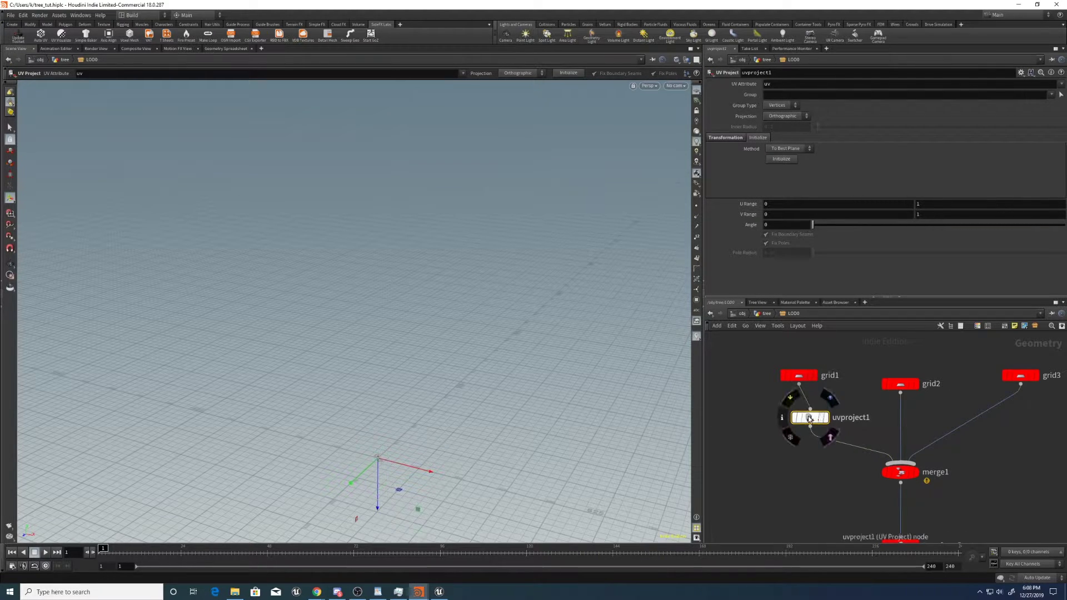
alt+drag(810, 420, 969, 424)
- Add a UV Quick Shade node fed by merge1 and display its result
middle_drag(784, 514, 832, 419)
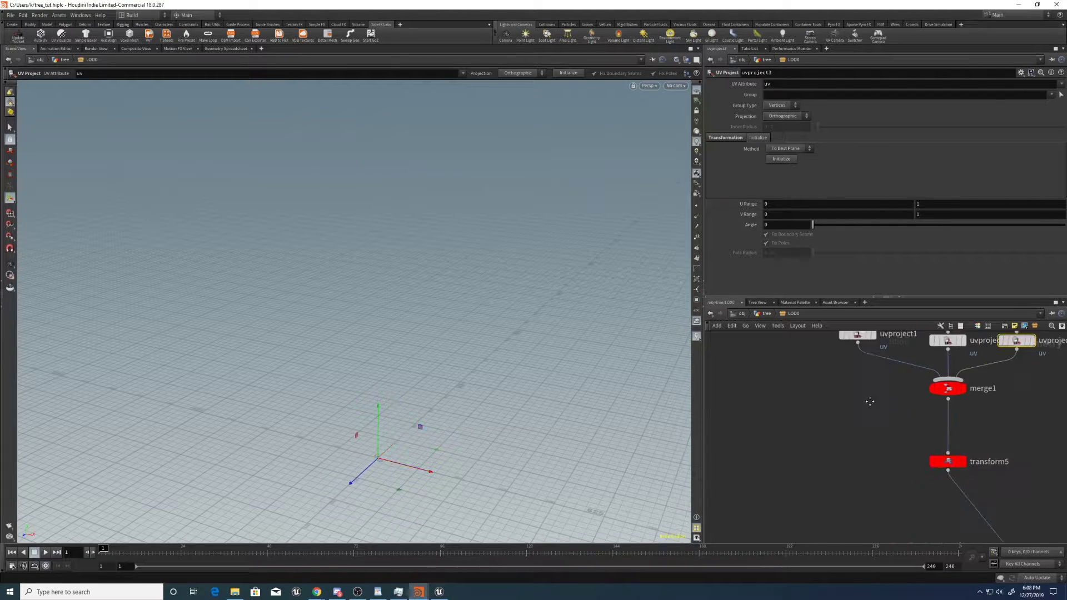
key(Tab)
text(uvq)
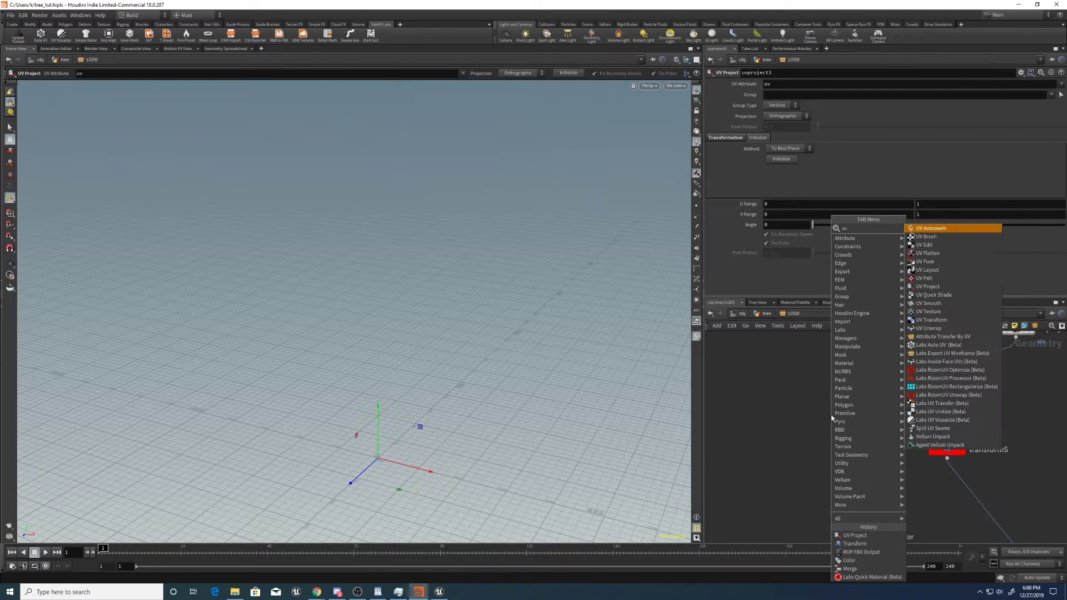
key(Return)
click(831, 415)
drag(831, 405, 947, 387)
click(850, 396)
- Examine the texture grid on the crossed leaf planes, check their layout in the UV viewport, and return to the perspective view
alt+right_drag(466, 347, 305, 352)
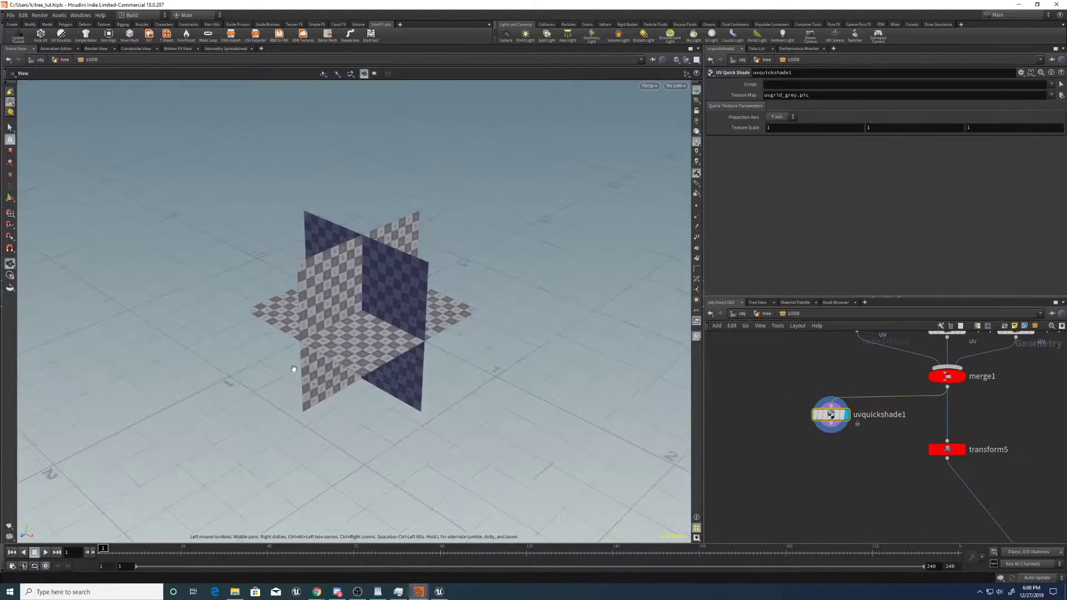
alt+drag(305, 353, 334, 314)
alt+right_drag(397, 294, 537, 168)
key(Return)
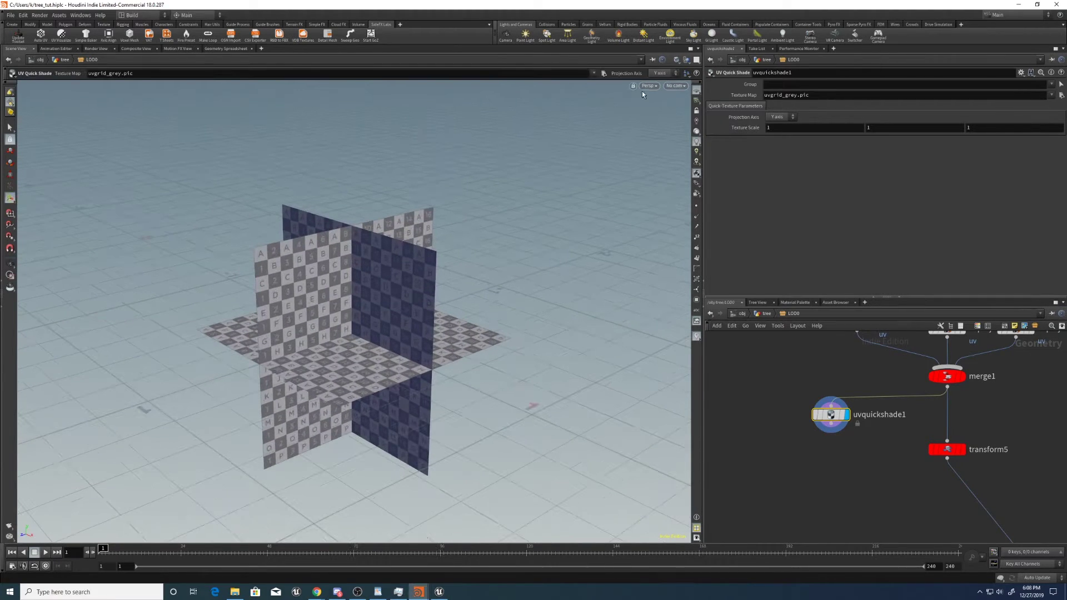
click(649, 86)
mouse_move(661, 103)
click(709, 136)
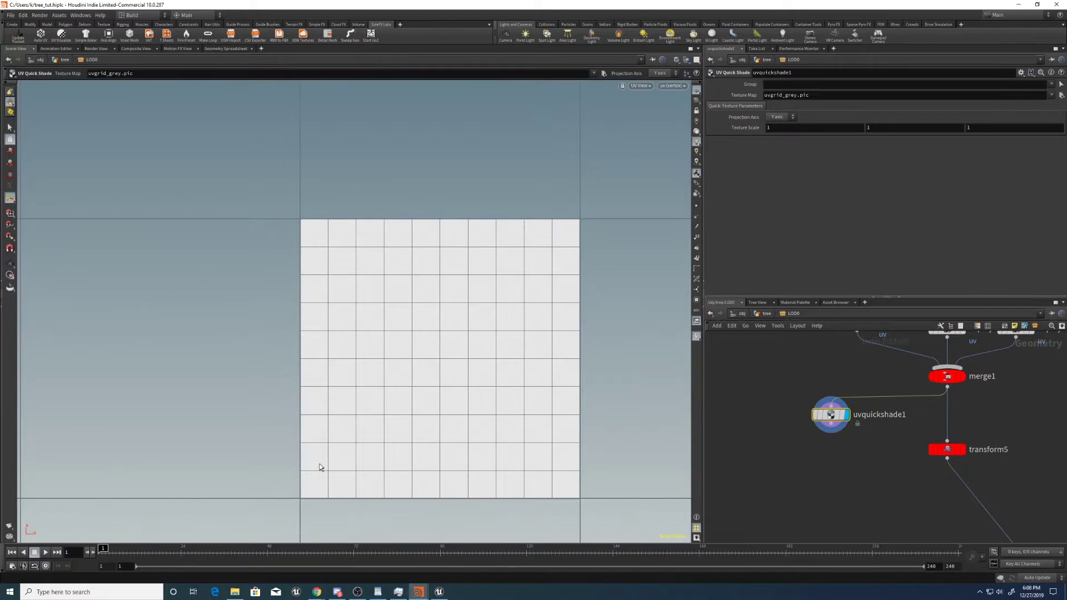
click(639, 87)
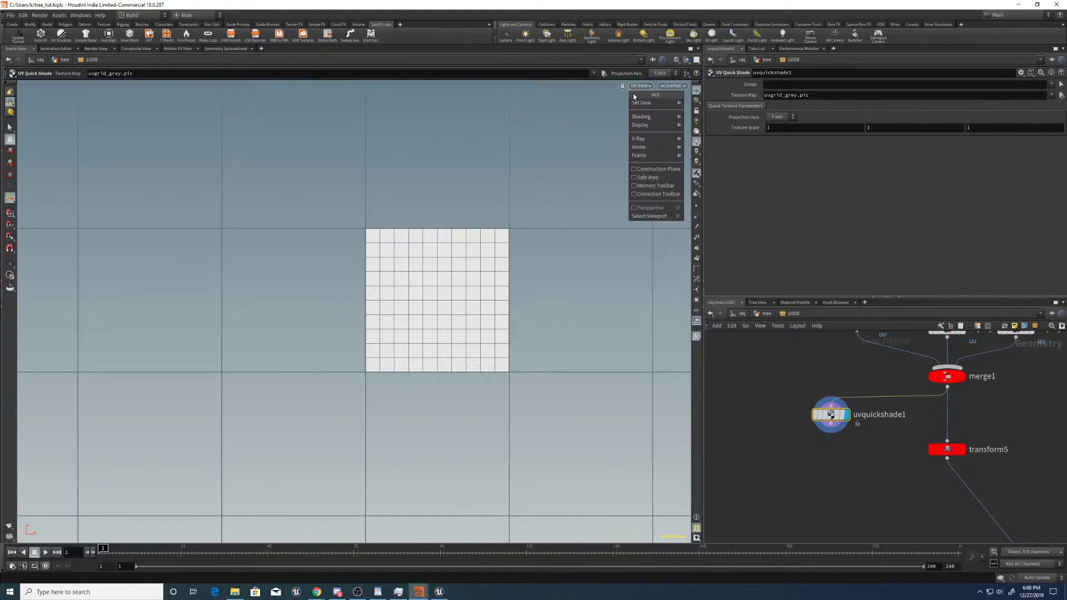
mouse_move(648, 103)
click(720, 102)
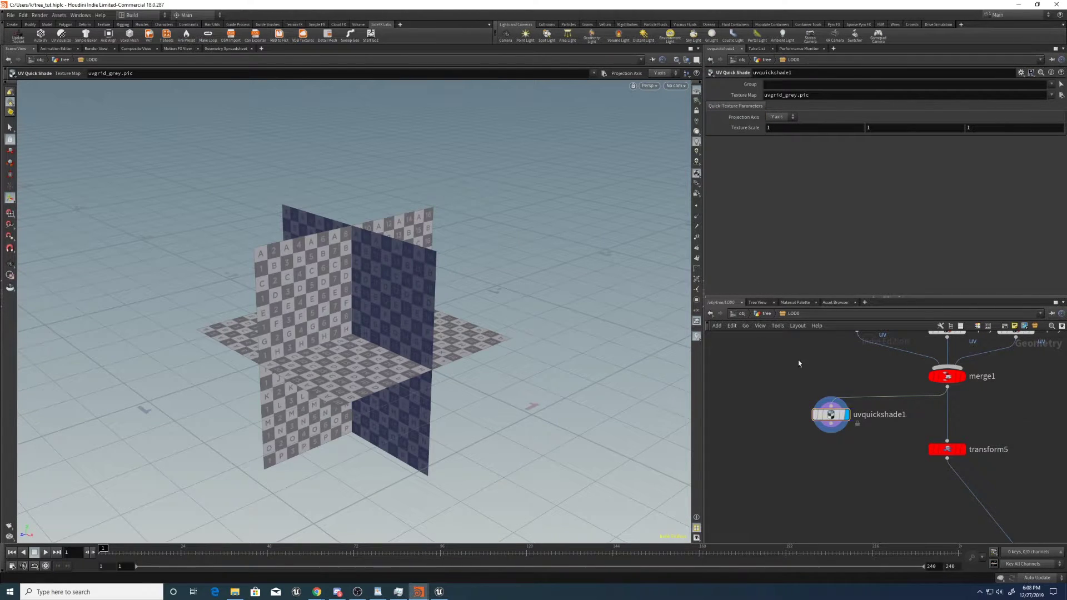
- Delete the UV Quick Shade node and copy the three UV Project nodes in LOD0
middle_drag(805, 367, 764, 433)
key(Delete)
drag(761, 370, 1007, 422)
key(ctrl+c)
- Paste the three UV Project nodes inside LOD1 and wire each one between its grid and merge1
click(766, 313)
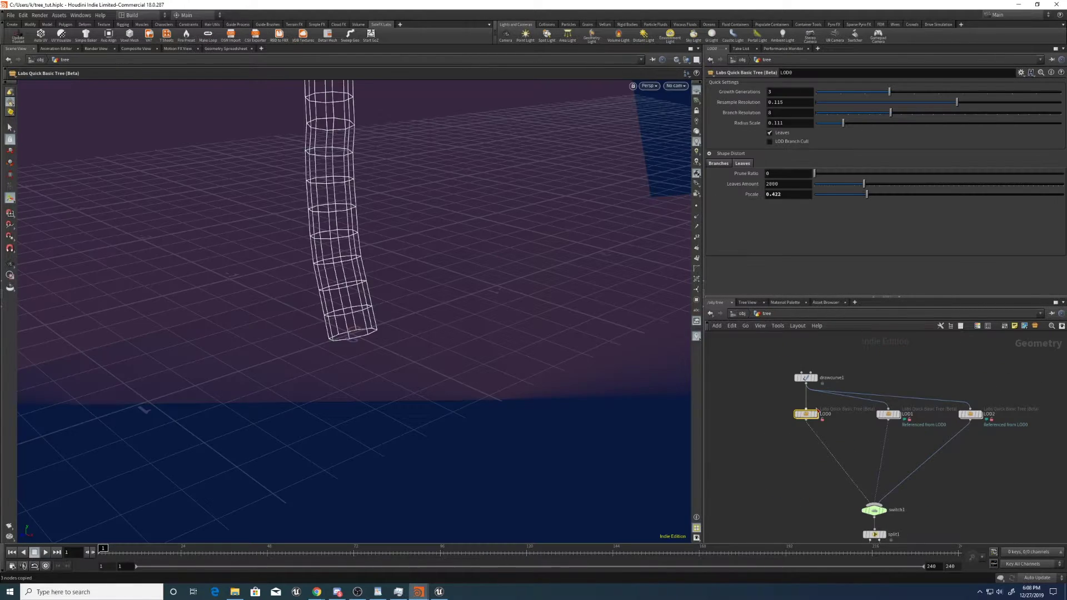
key(Return)
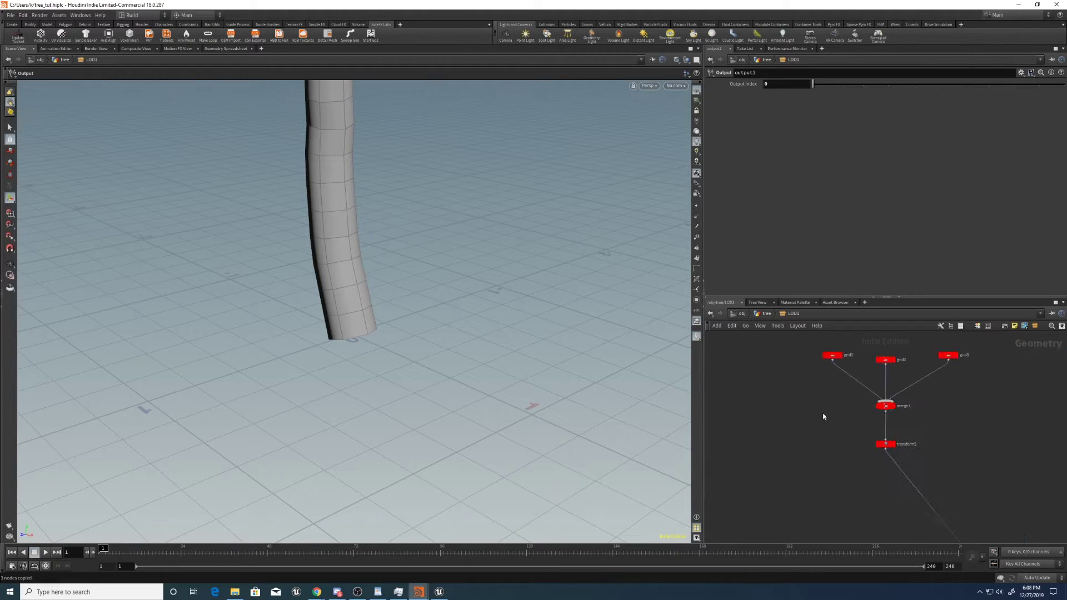
key(ctrl+v)
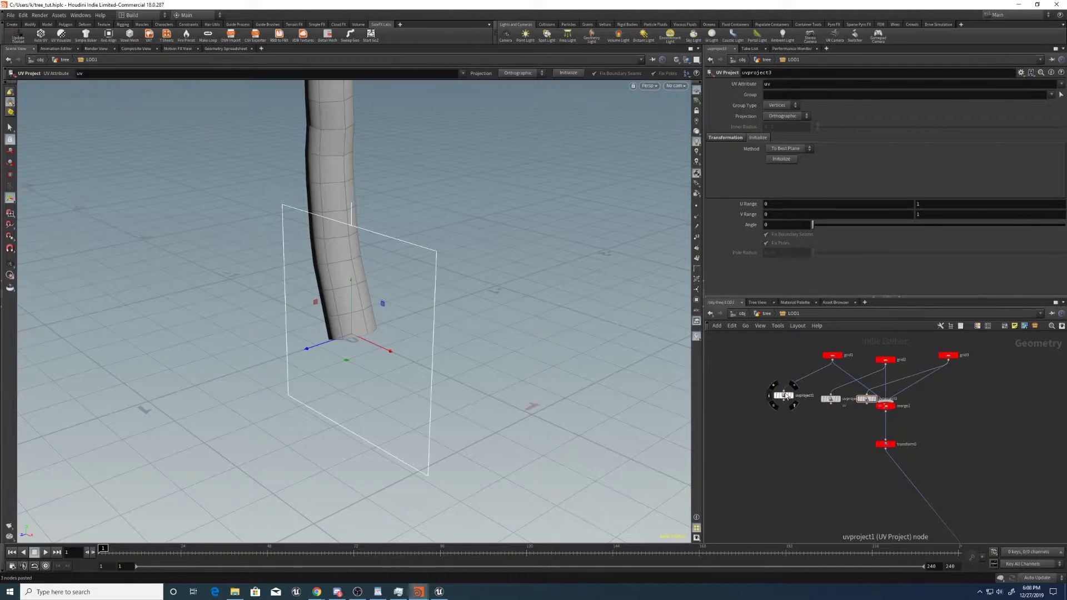
drag(882, 406, 891, 382)
click(819, 395)
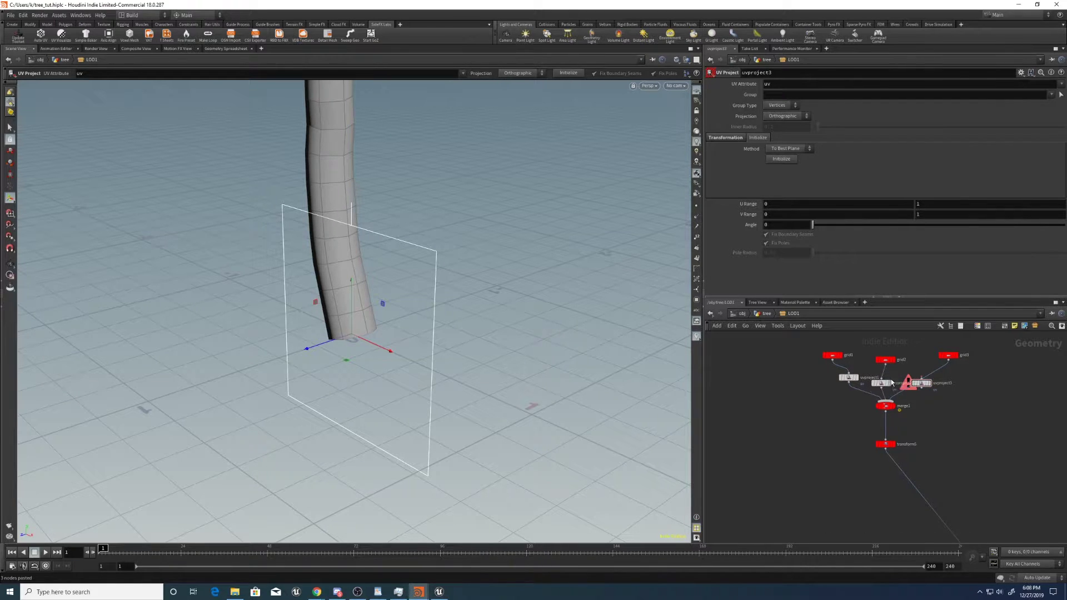
- Paste the three UV Project nodes inside LOD2, wire each between its grid and merge1, and return to the tree network
click(766, 314)
key(Return)
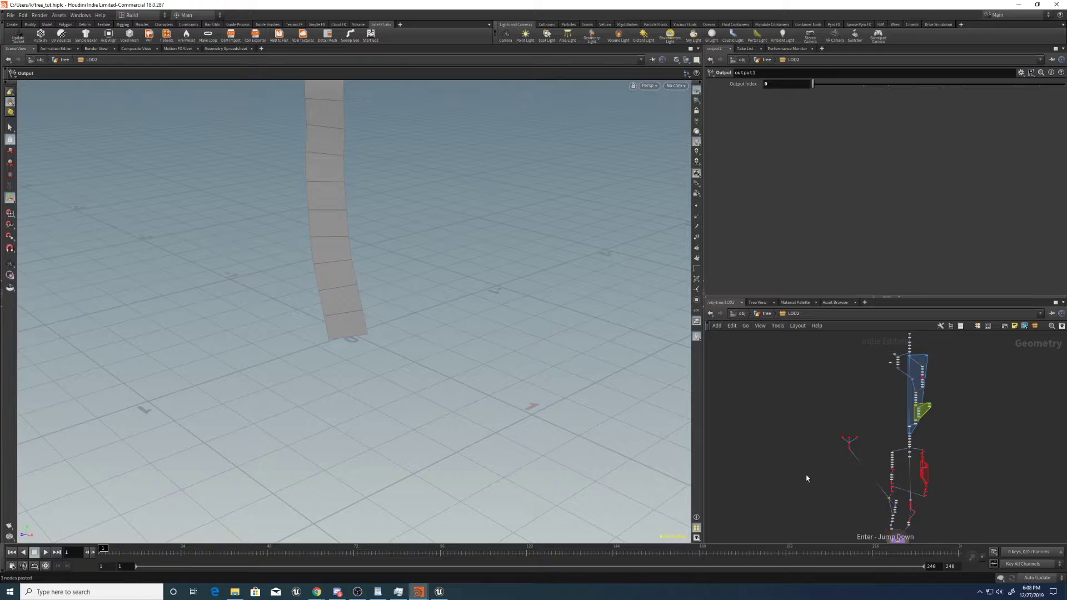
right_drag(841, 445, 881, 408)
key(ctrl+v)
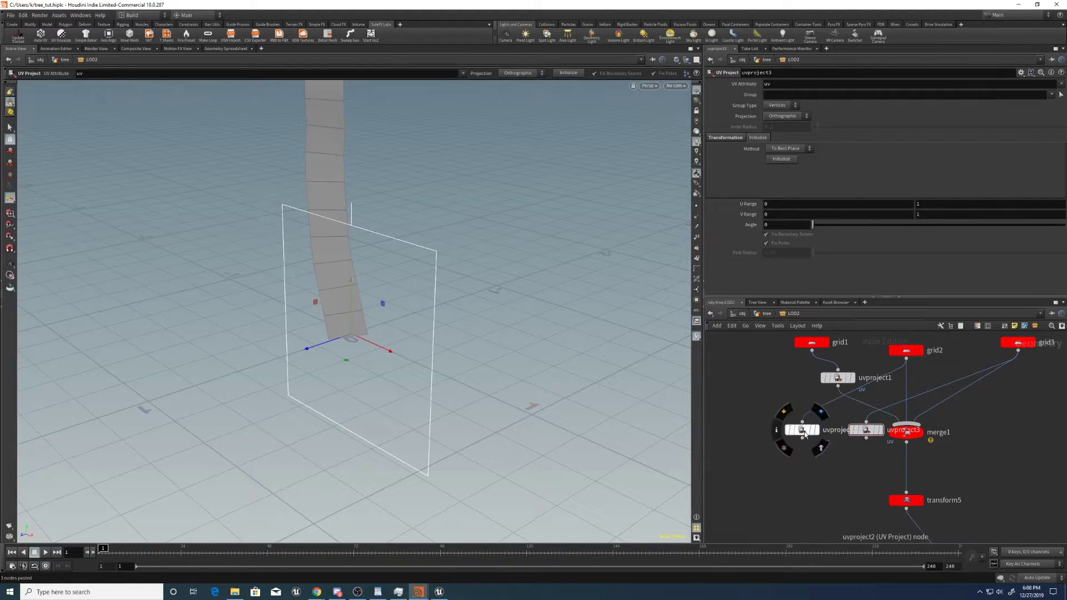
drag(801, 432, 906, 387)
drag(866, 435, 957, 408)
key(u)
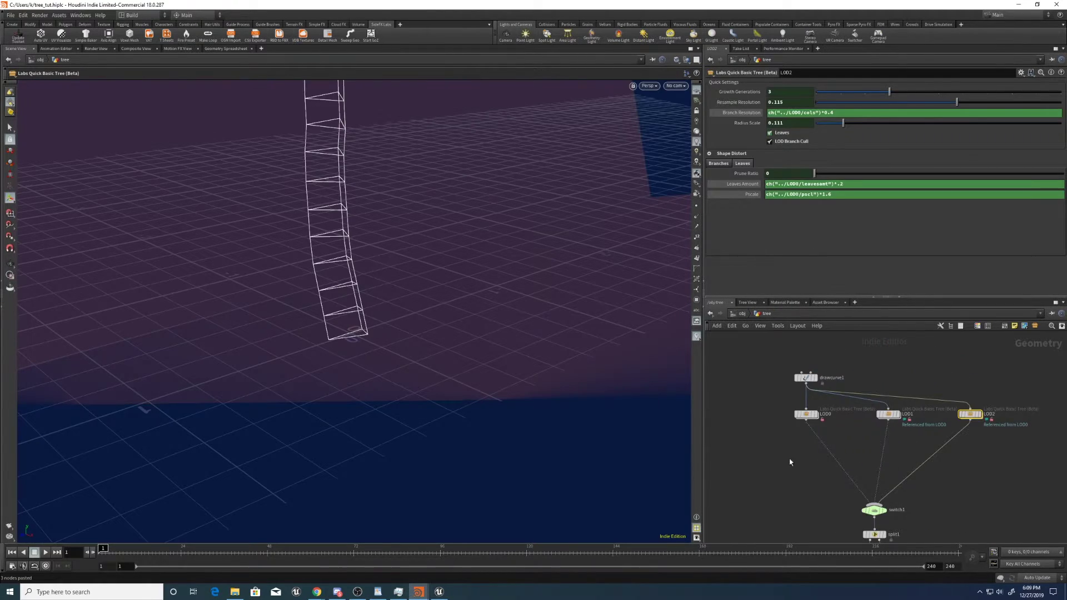
- Frame the whole tree and examine its leaf cards and their UV checker pattern from several distances
scroll(803, 369, down, 5)
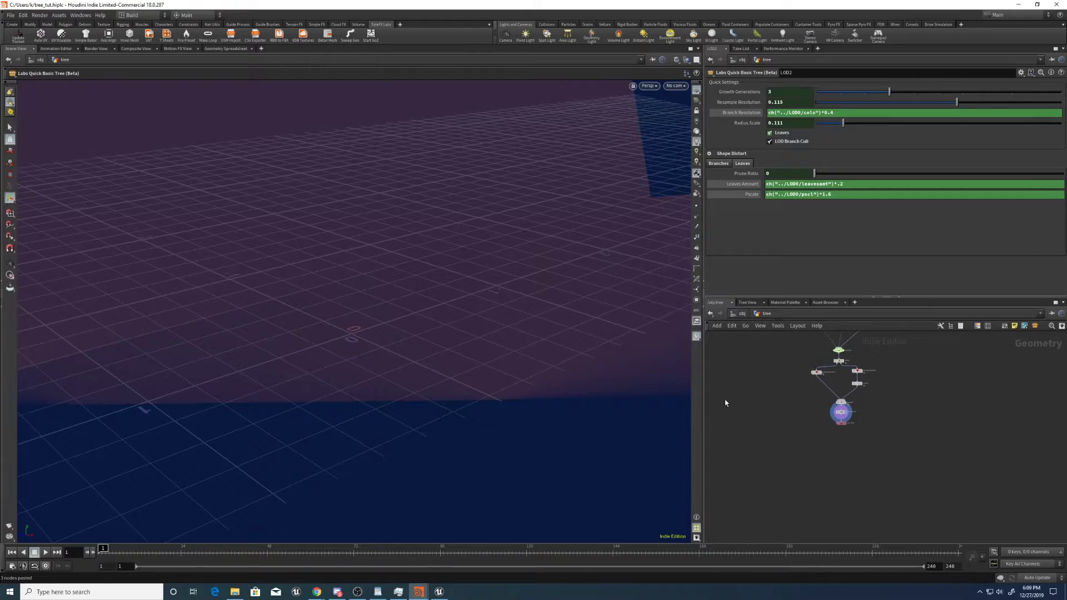
key(space+g)
right_drag(457, 196, 400, 238)
drag(401, 239, 423, 223)
right_drag(422, 222, 508, 145)
scroll(400, 265, down, 8)
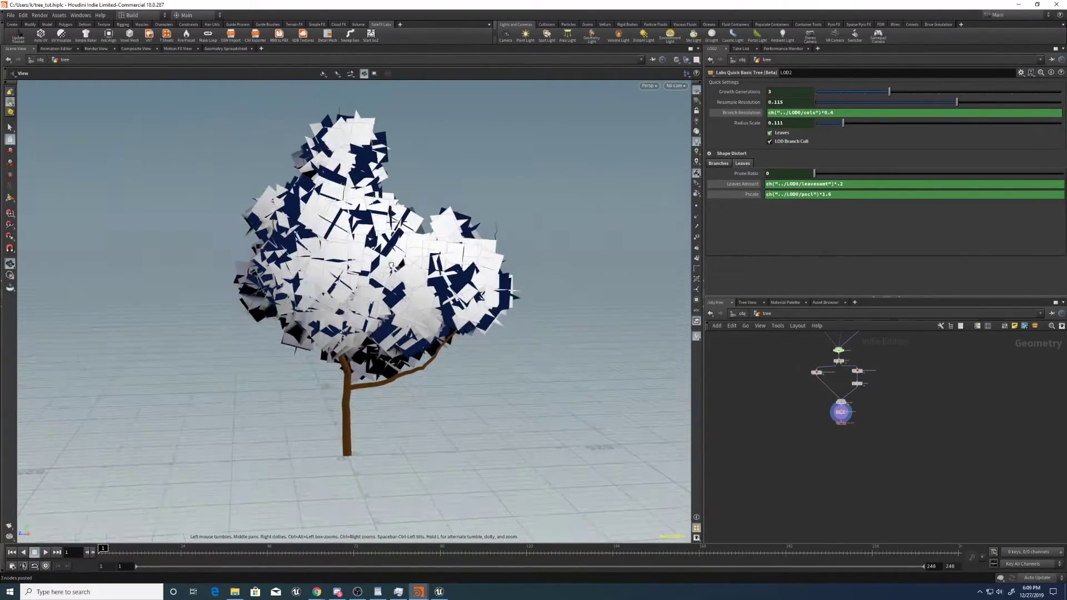
middle_drag(400, 265, 539, 293)
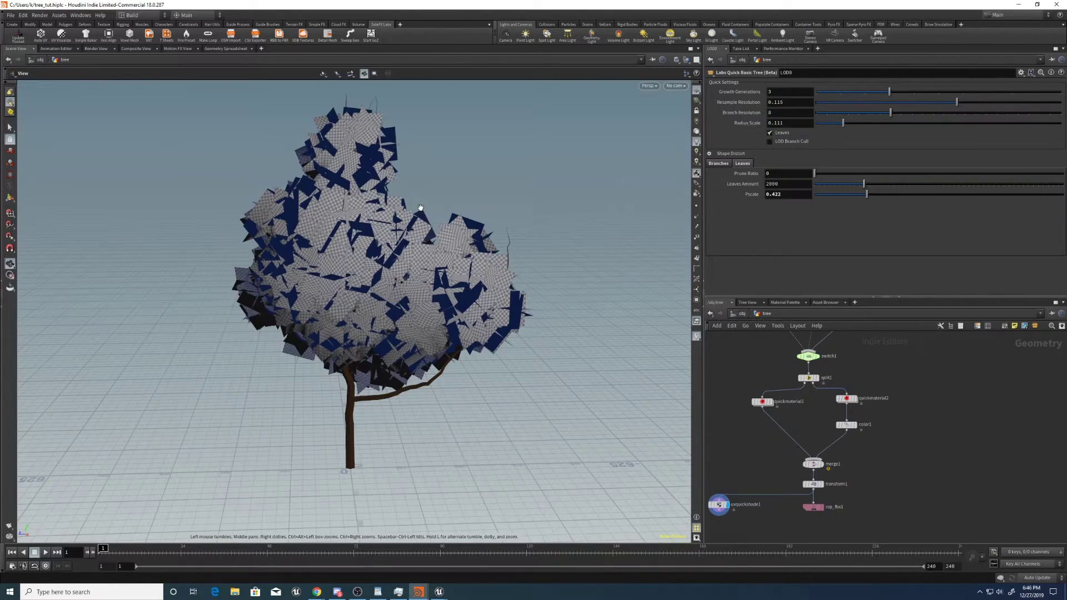
scroll(300, 369, up, 8)
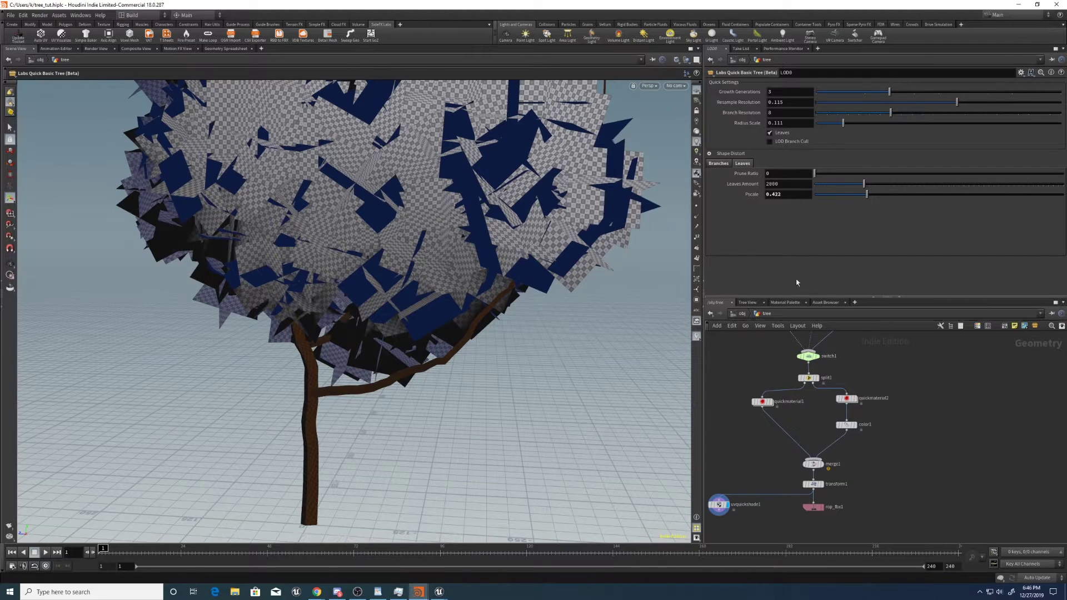
- Insert a UV Layout node between quickmaterial2 and color1
scroll(867, 416, up, 2)
key(Tab)
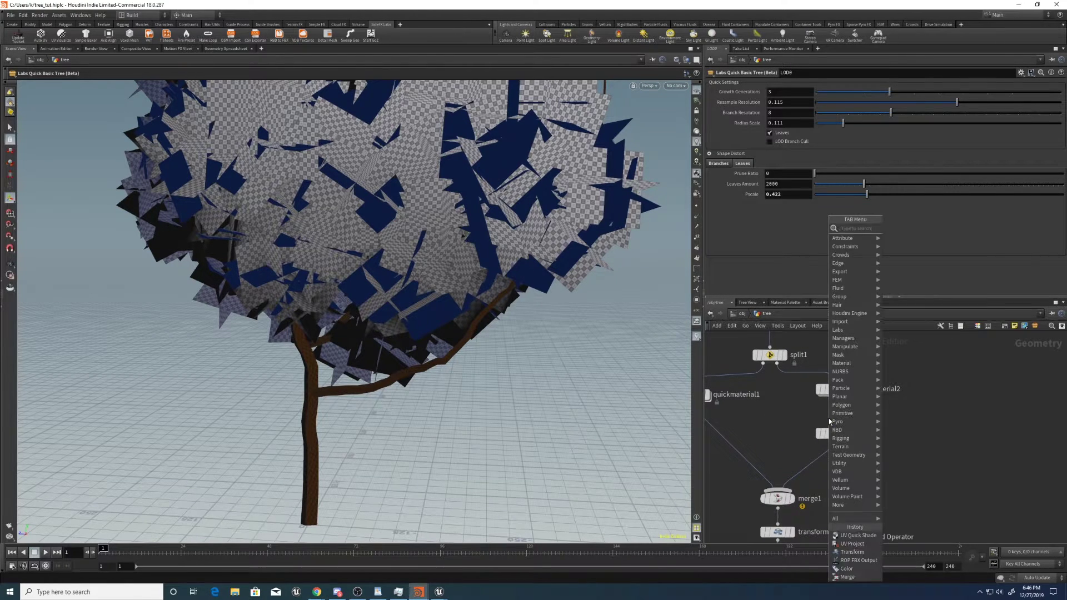
text(uvlay)
key(Return)
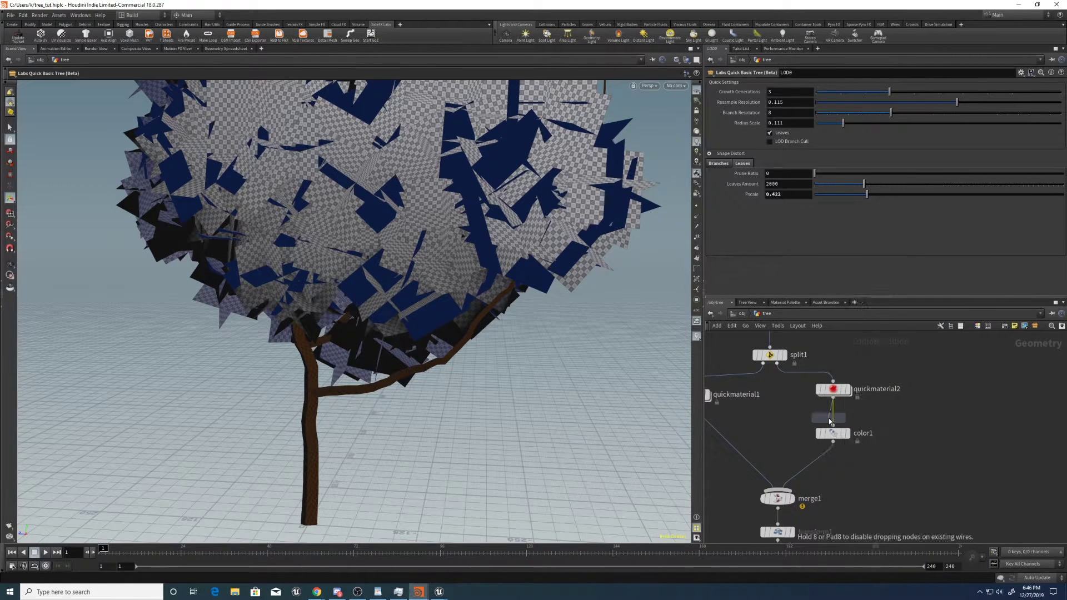
click(775, 429)
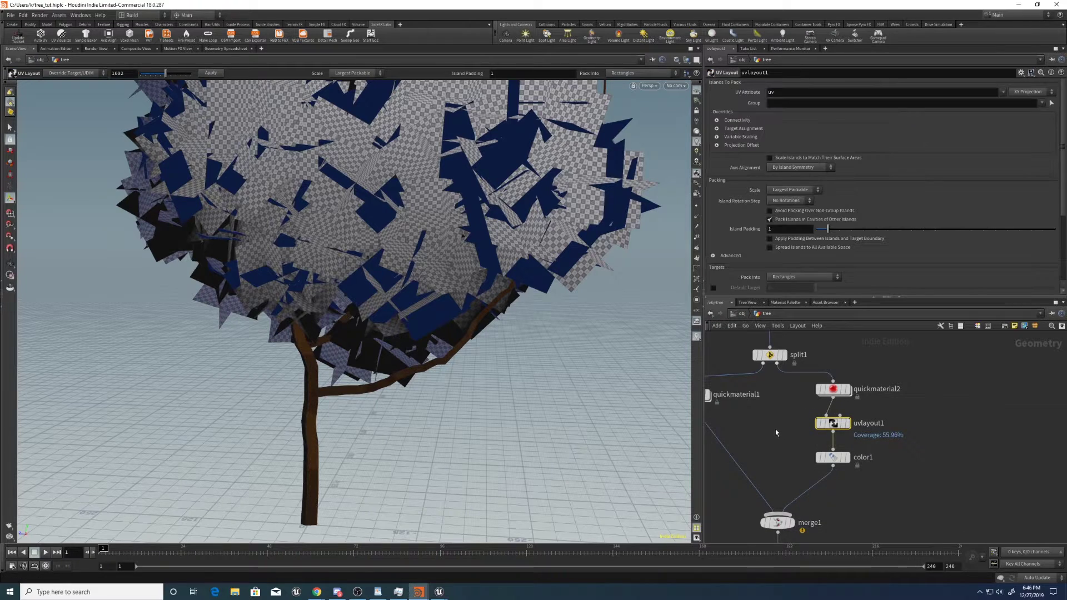
- Display the UV Layout node's result in the UV viewport and examine how the islands are packed
click(847, 423)
click(649, 86)
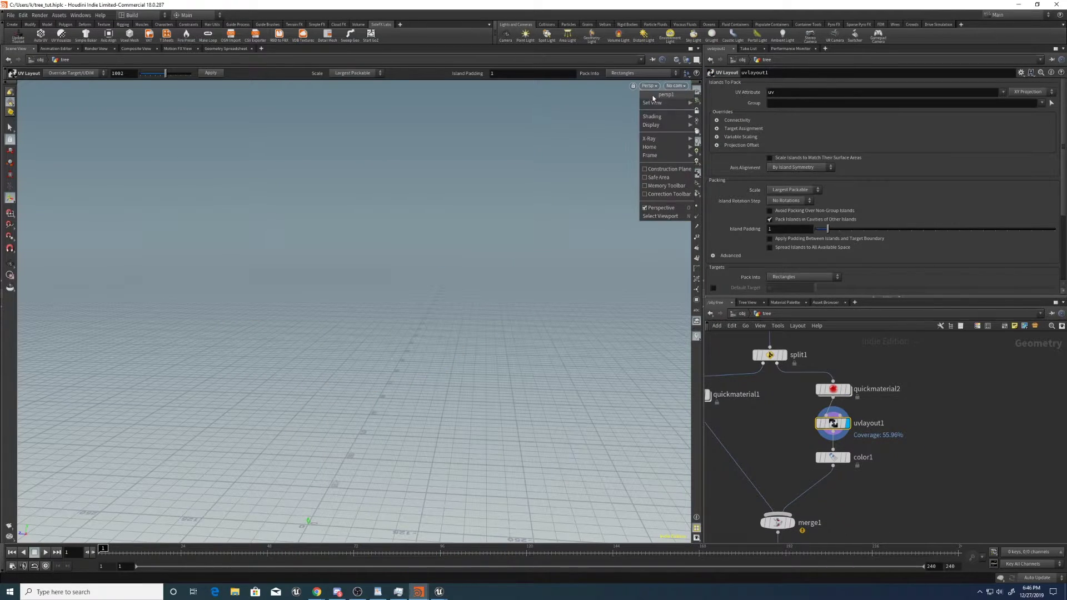
mouse_move(681, 104)
click(723, 128)
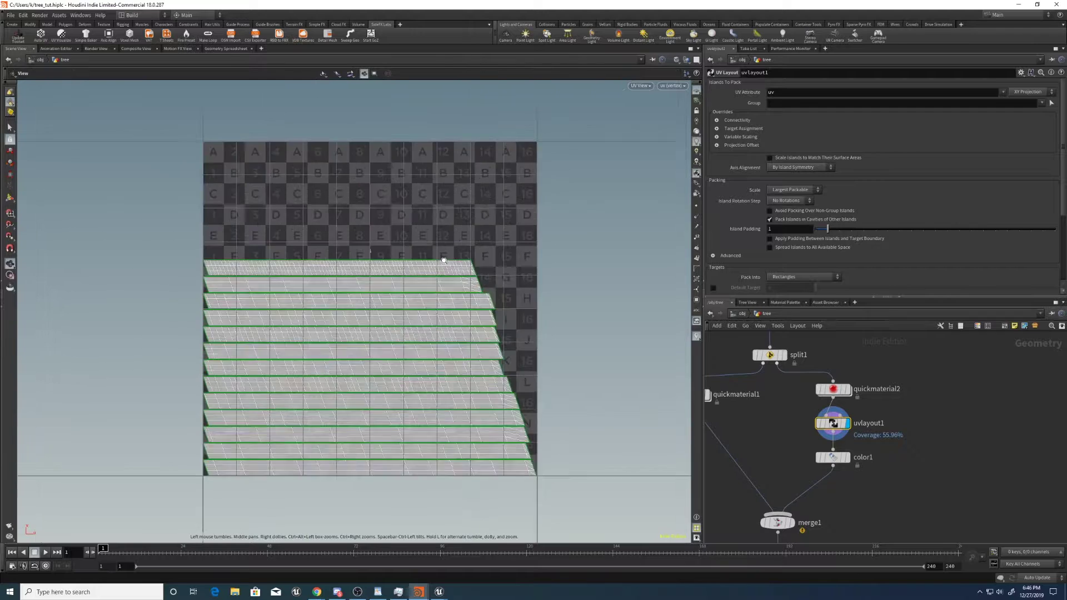
click(815, 411)
click(815, 410)
scroll(308, 207, down, 5)
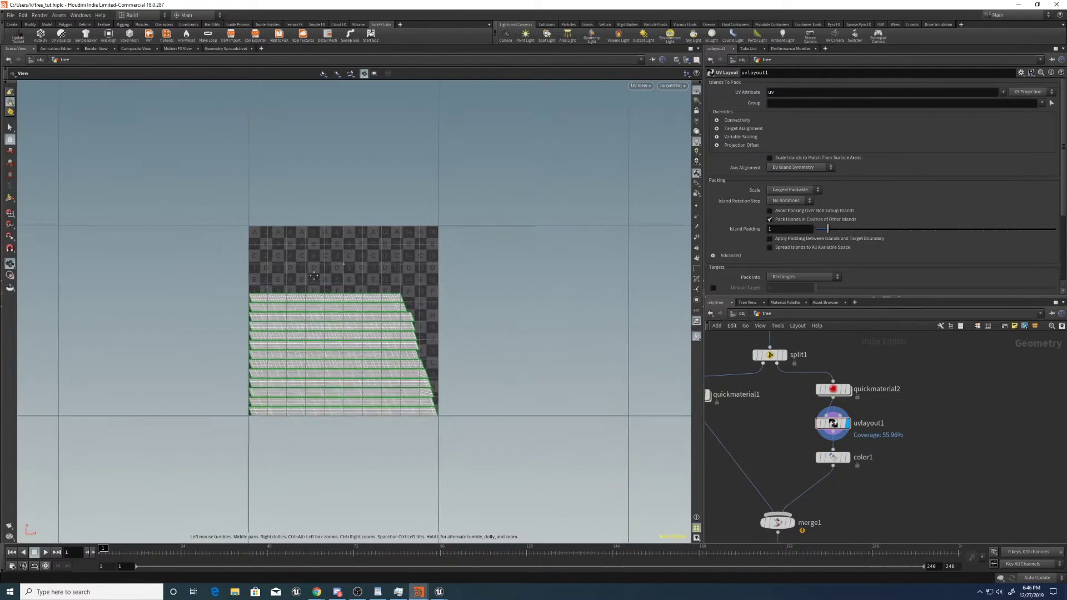
- Try scaling the UV islands to match their surface areas on the UV Layout node, and turn the option back off
click(770, 158)
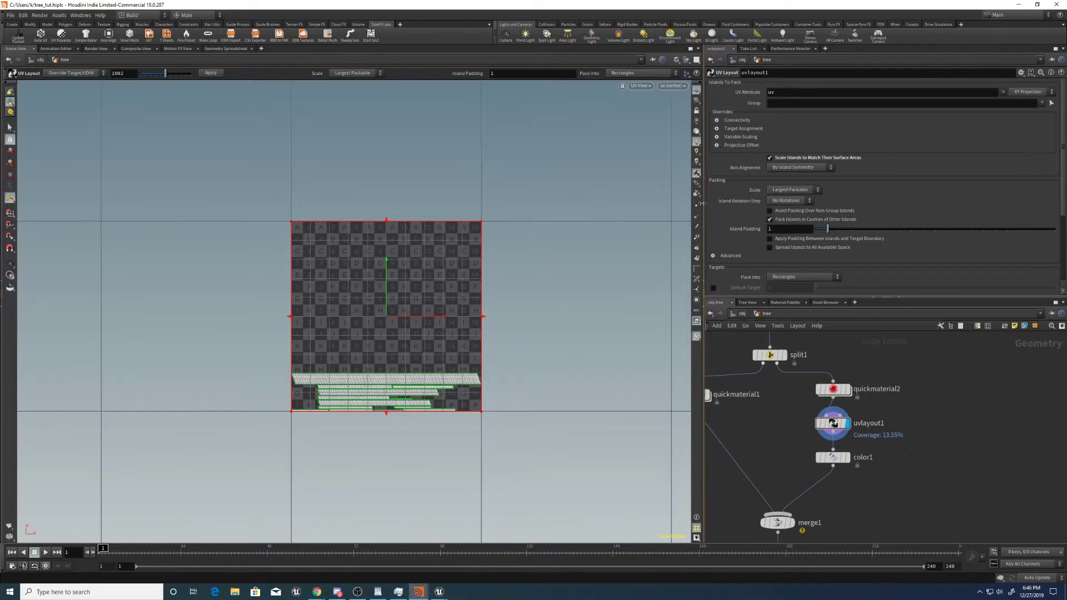
middle_drag(758, 375, 757, 317)
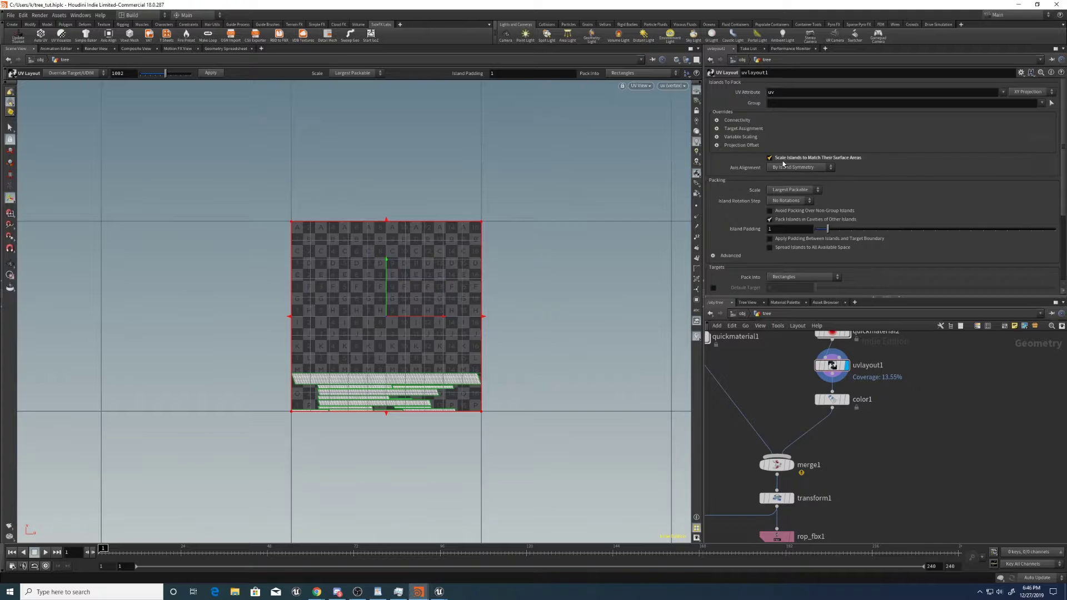
click(770, 158)
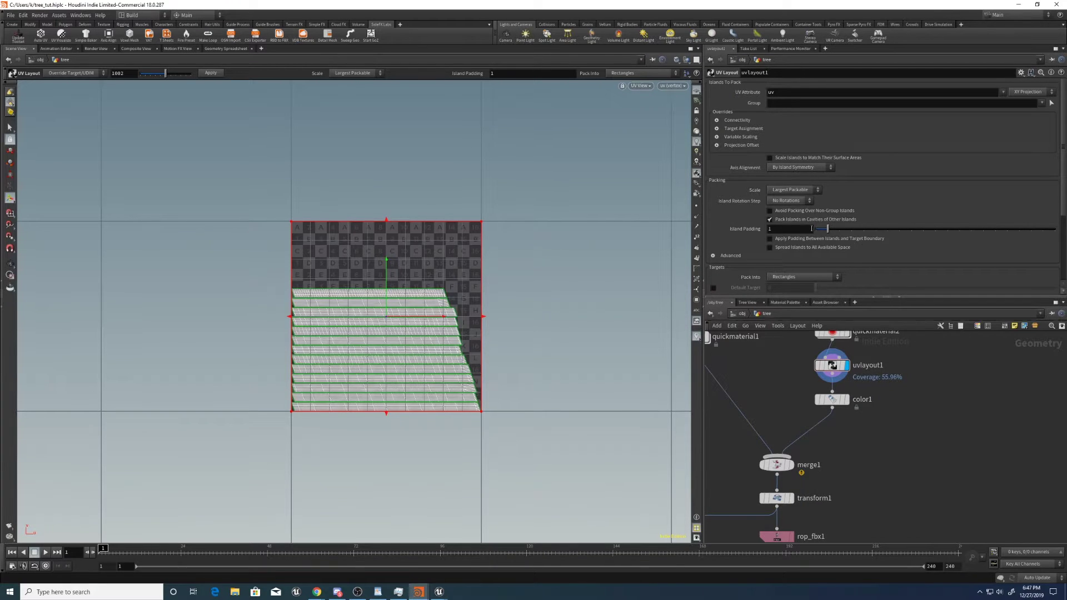
middle_drag(784, 410, 853, 297)
middle_drag(781, 378, 831, 367)
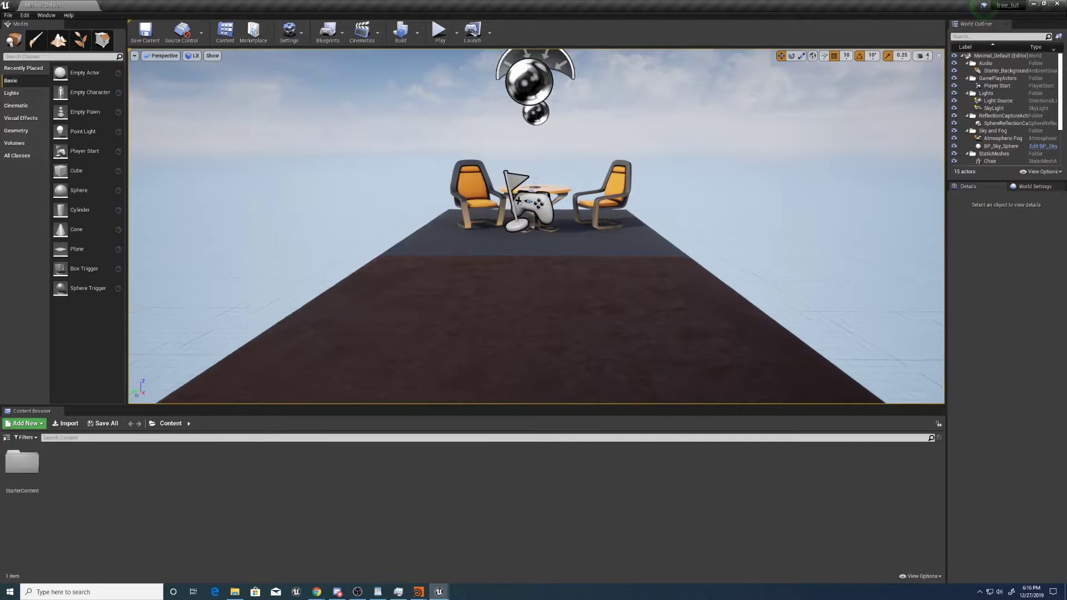
- In Unreal Editor, delete the table and both chairs from the Minimal_Default level
right_drag(500, 167, 461, 231)
scroll(539, 289, up, 4)
mouse_move(539, 289)
right_down()
mouse_move(551, 262)
mouse_move(523, 277)
right_up()
click(554, 269)
key(Delete)
click(605, 273)
key(Delete)
click(720, 275)
key(Delete)
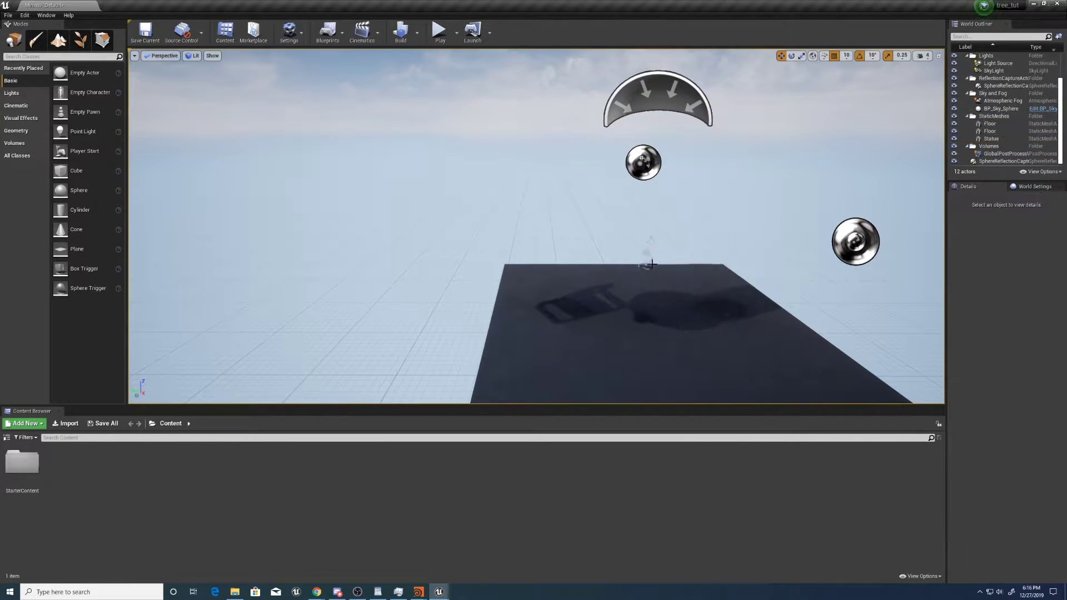
- Delete the statue and one of the two floor meshes from the level
click(649, 251)
click(648, 257)
key(Delete)
right_drag(579, 160, 645, 274)
click(646, 300)
key(Delete)
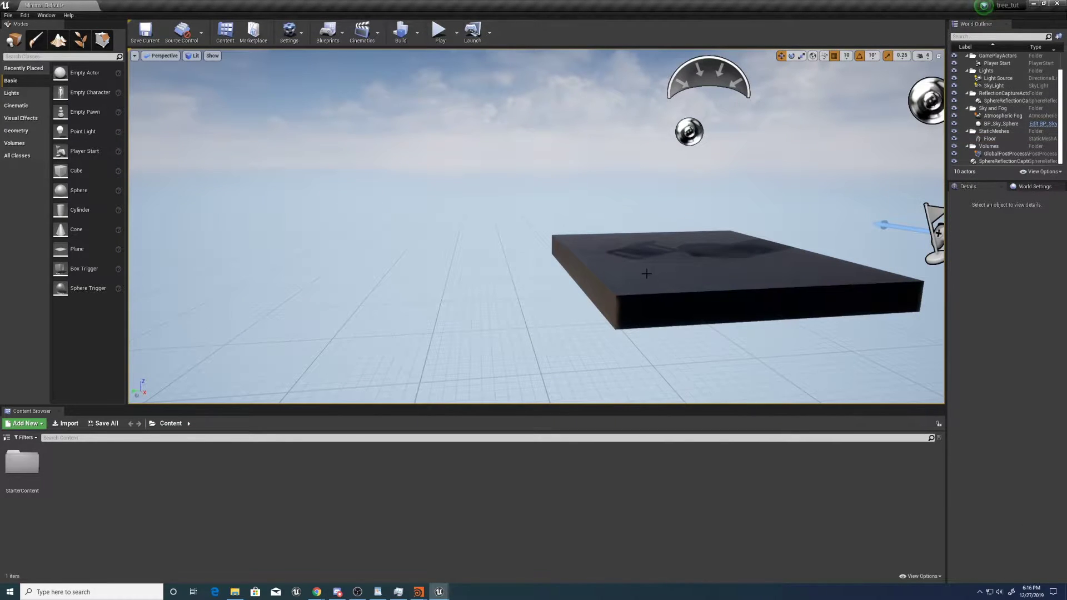
- Scale the remaining floor mesh up to 2.25 in X and Y
click(633, 271)
key(e)
key(r)
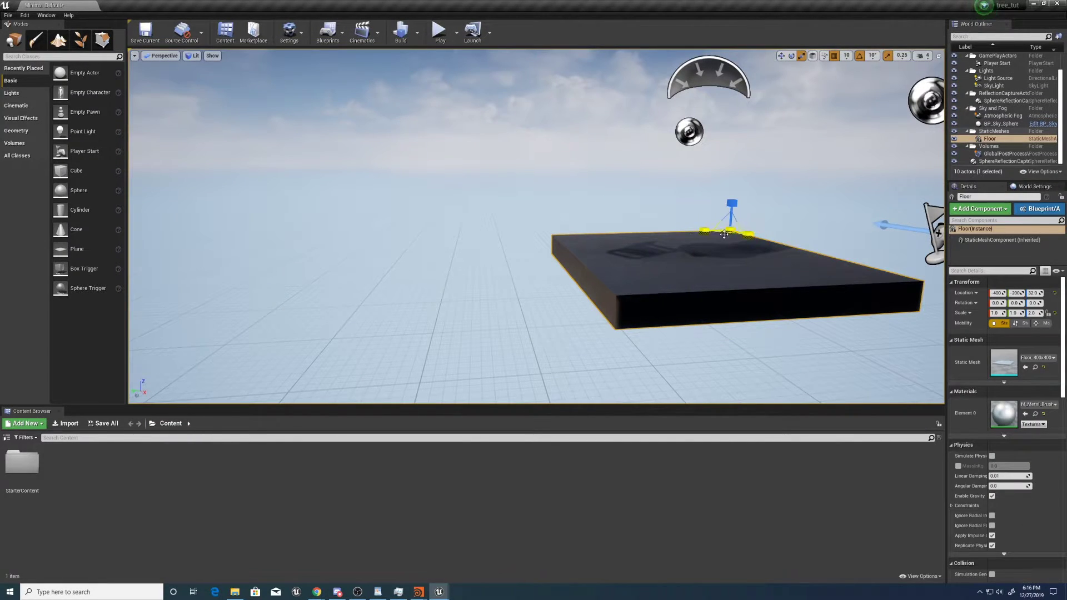
drag(729, 231, 641, 268)
scroll(582, 298, down, 4)
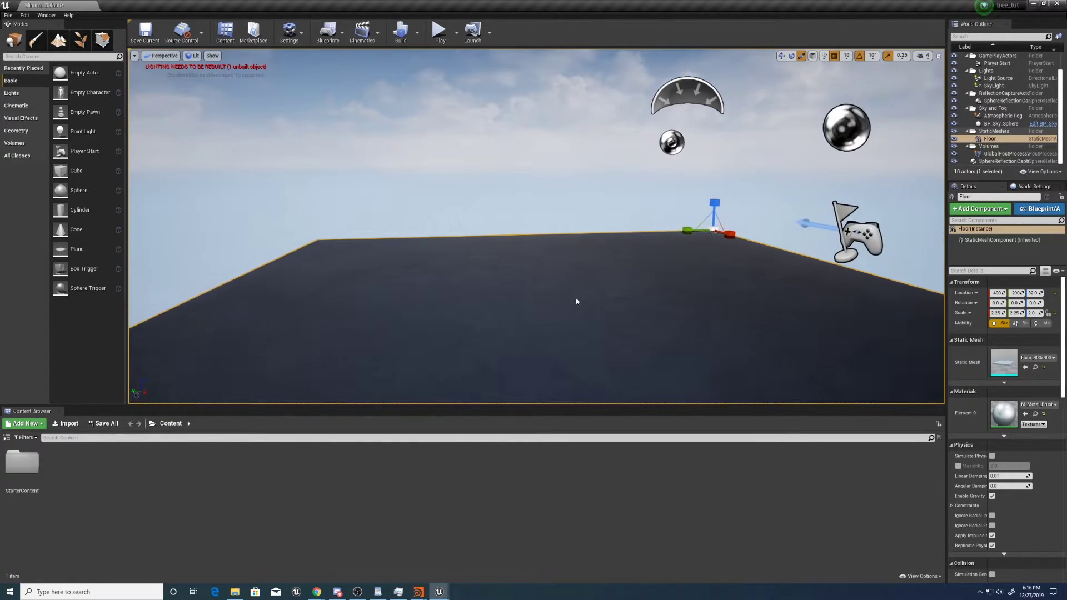
right_drag(395, 330, 431, 187)
- Search the project settings for "distance" and enable Generate Mesh Distance Fields for rendering
click(24, 15)
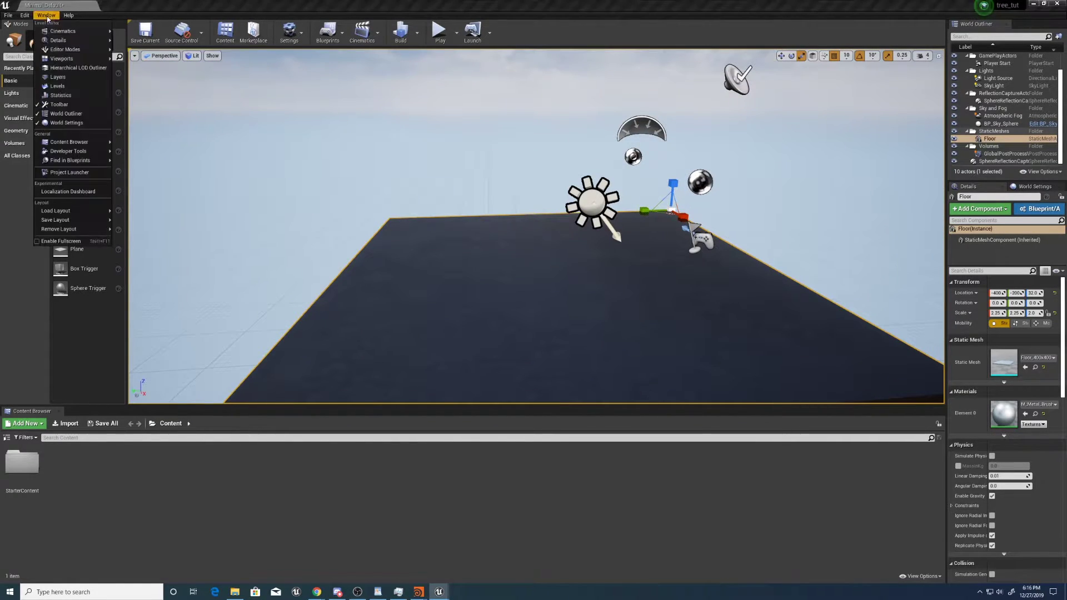
click(37, 134)
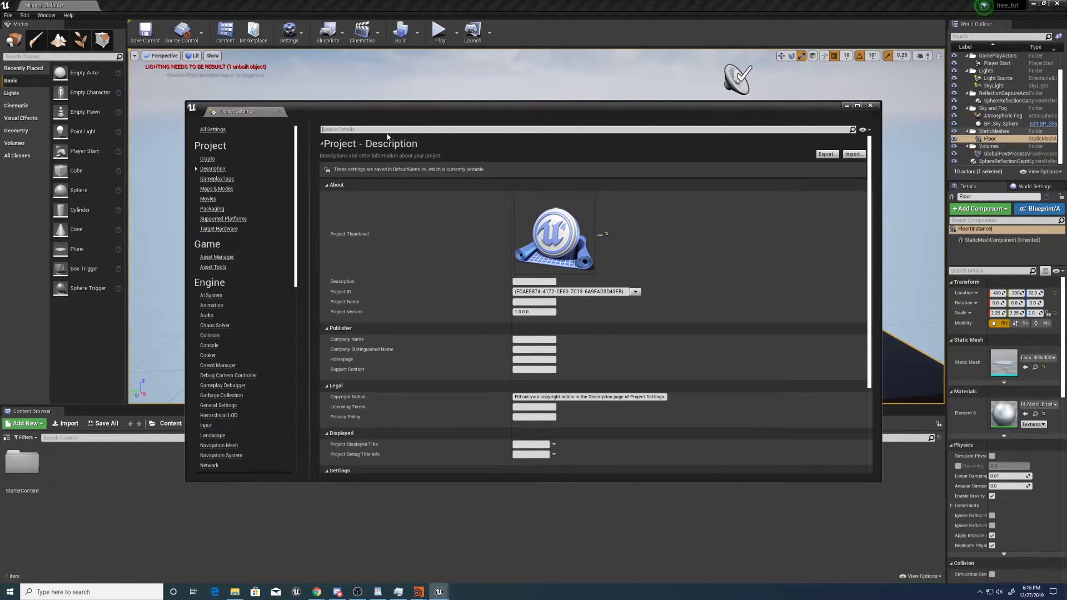
text(f)
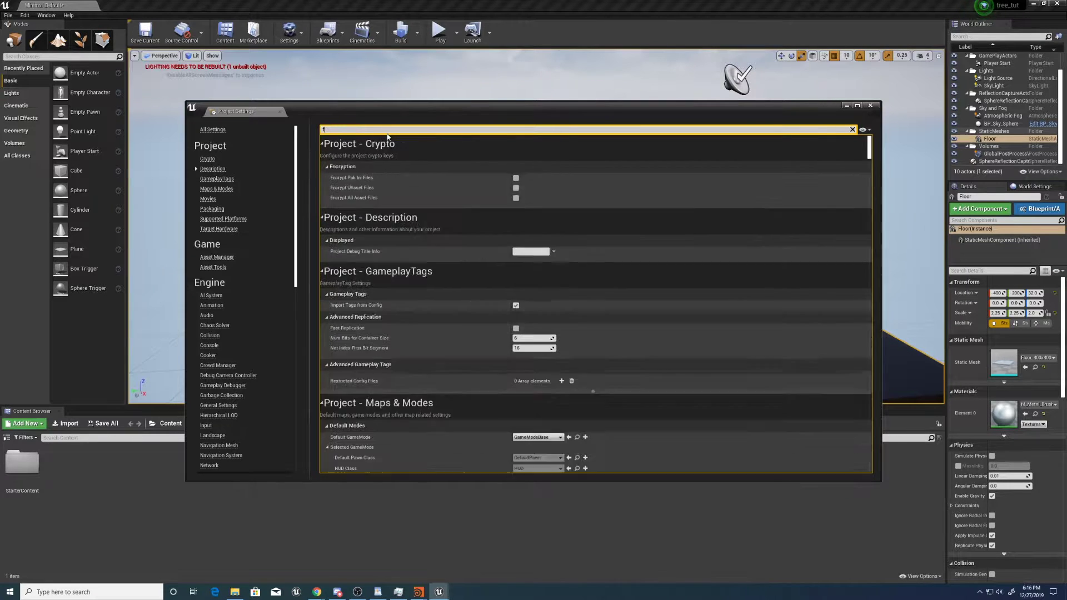
key(BackSpace)
text(distance)
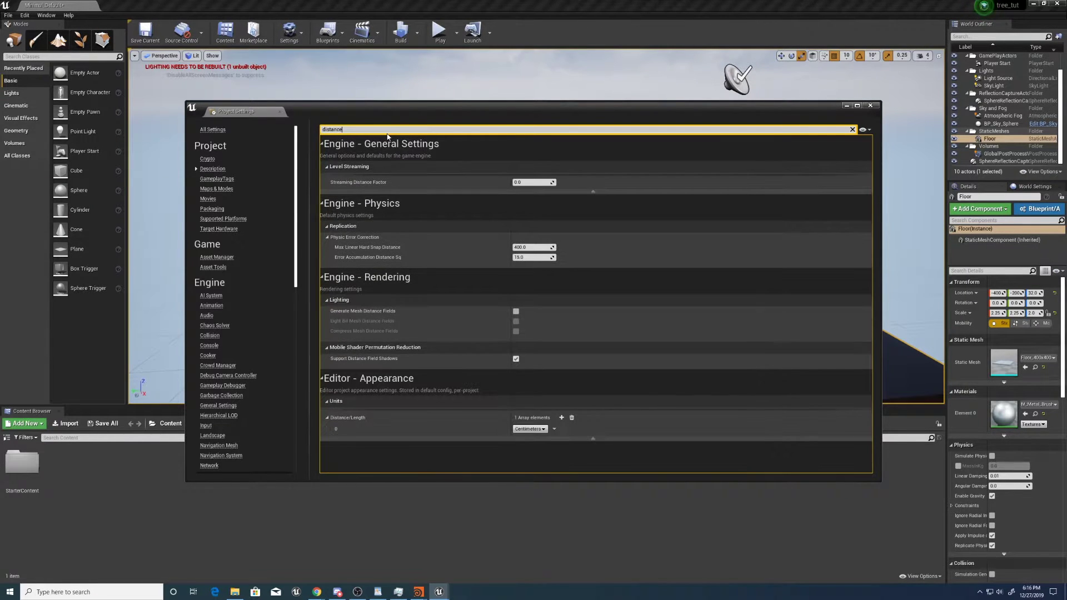
click(516, 311)
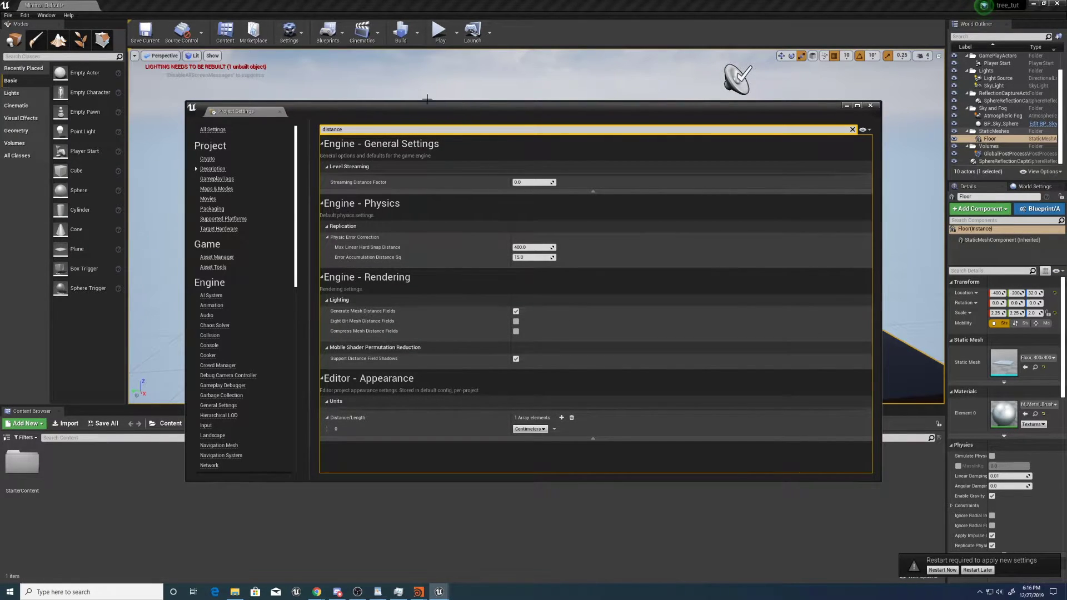
- Search the project settings for "dynamic" and for "stati", and disable Allow Static Lighting
drag(427, 99, 453, 76)
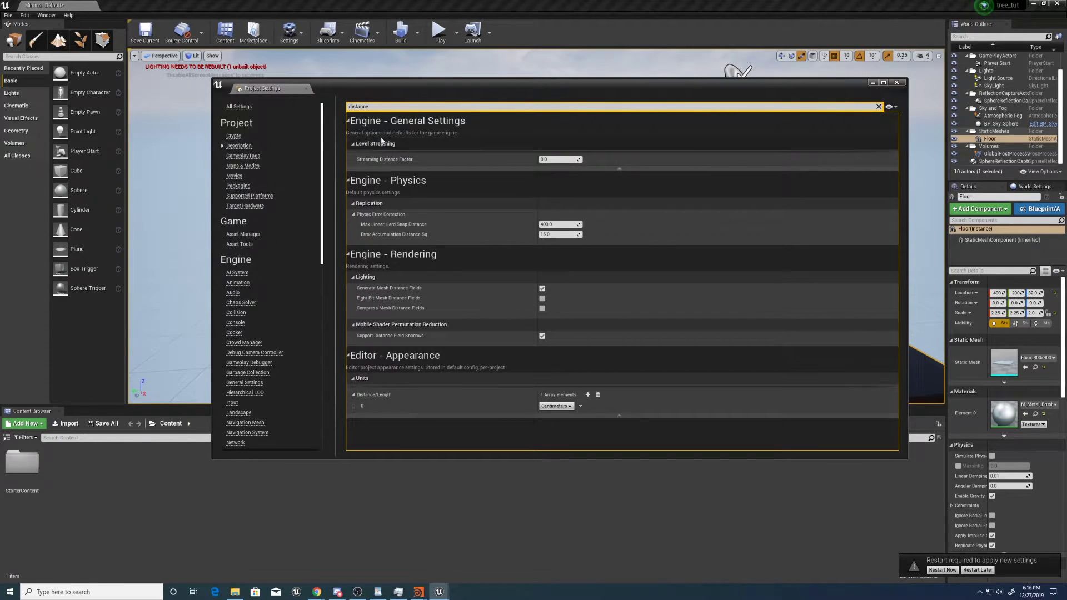
drag(372, 106, 328, 126)
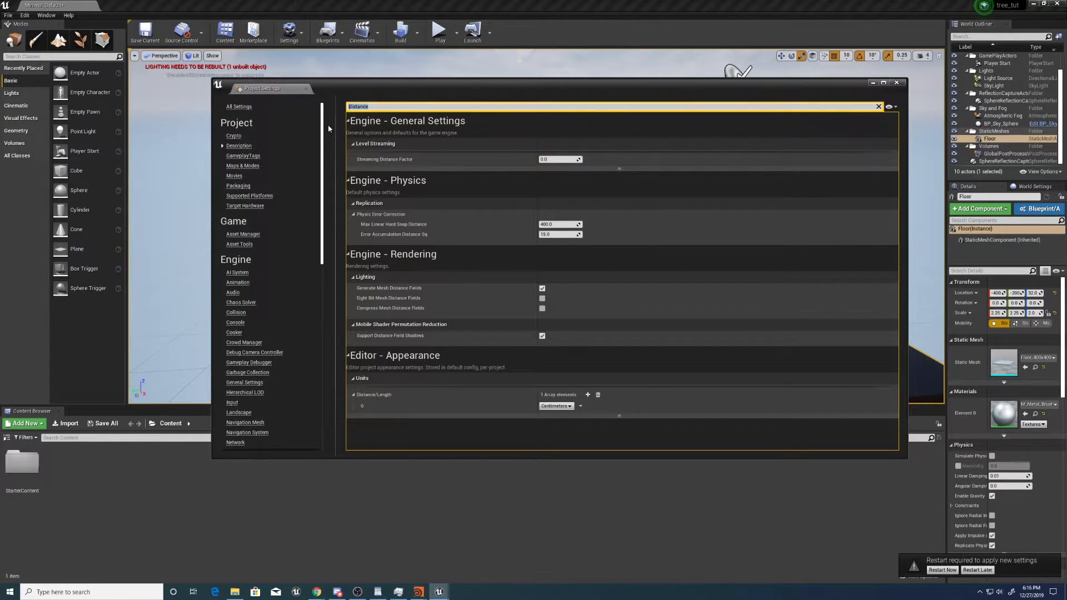
text(dynam)
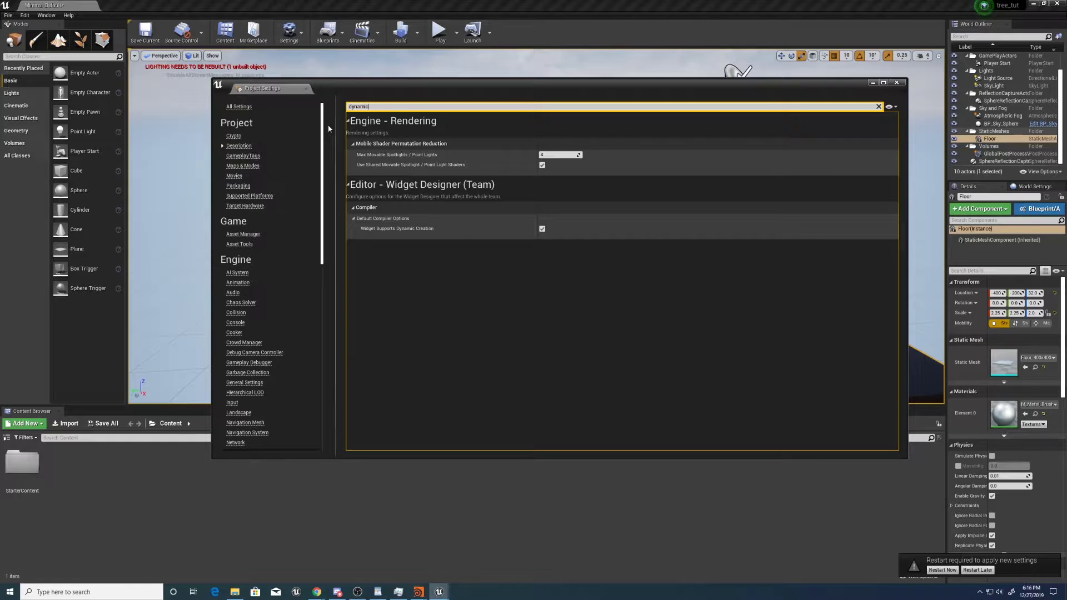
text(ic)
key(Escape)
text(stat)
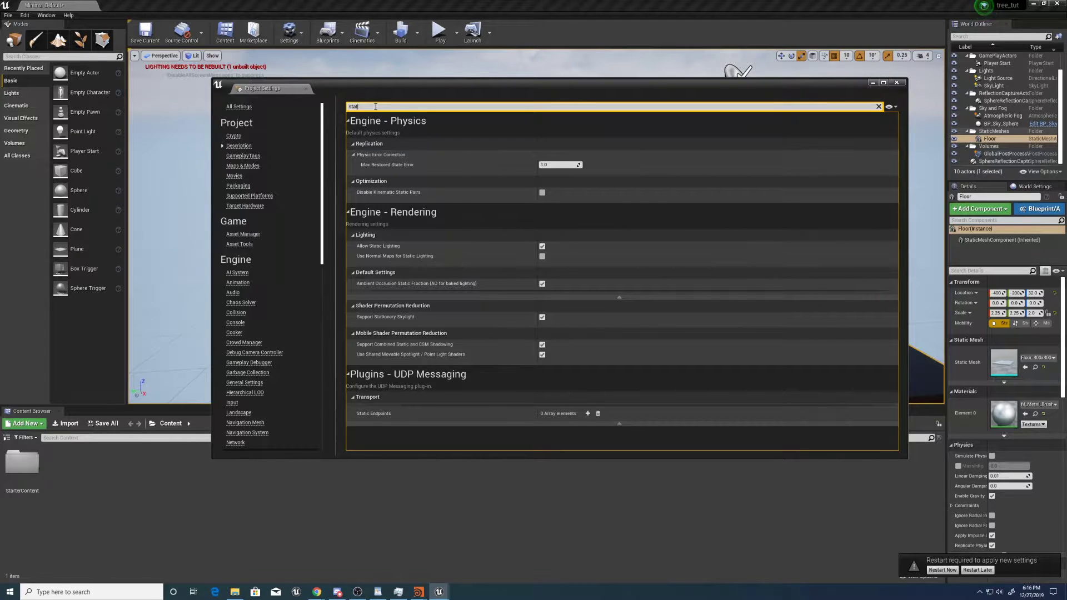
text(i)
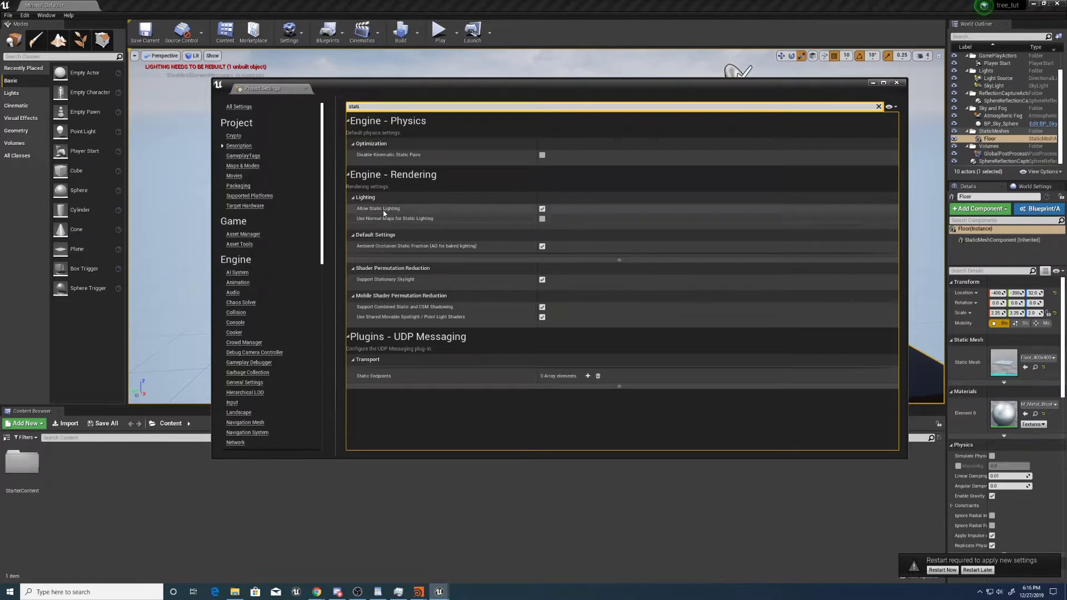
click(542, 209)
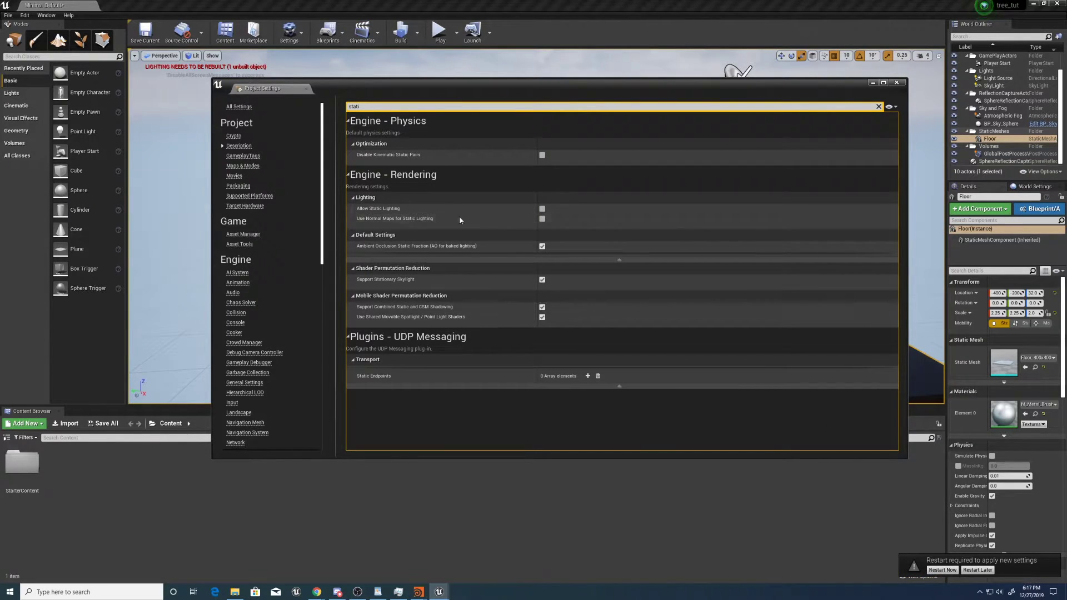
- Restart the editor to apply the settings, saving the Minimal_Default level, and move the Project Settings window aside
click(948, 570)
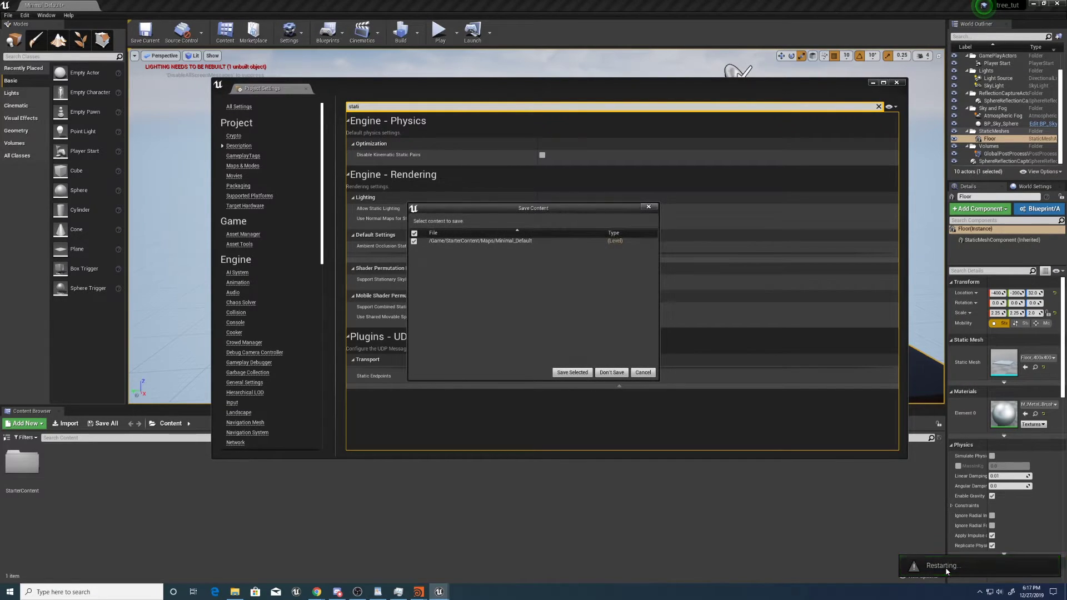
click(572, 373)
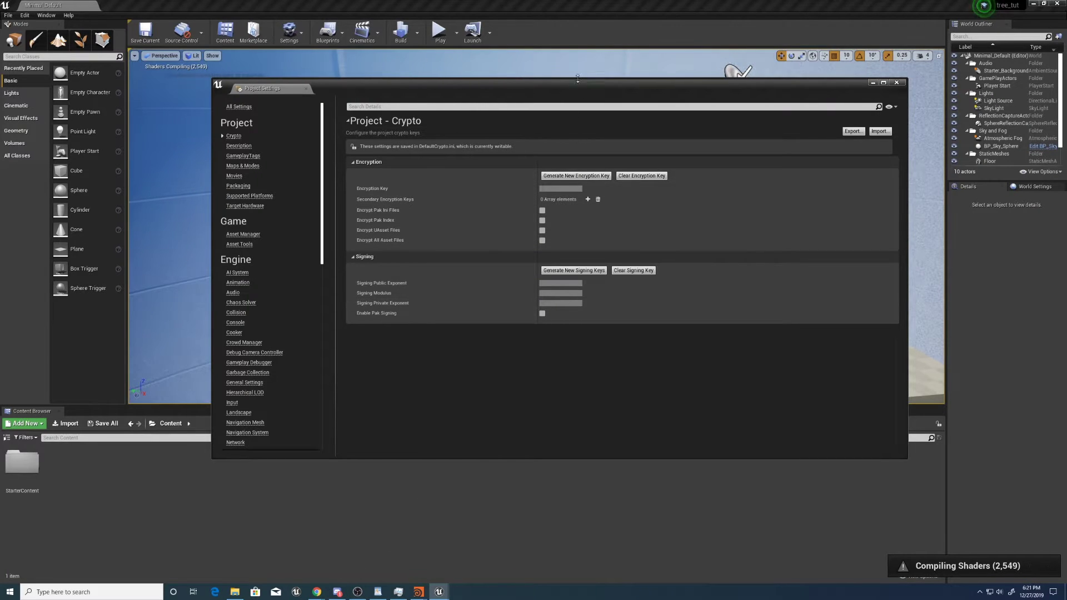
drag(577, 80, 528, 69)
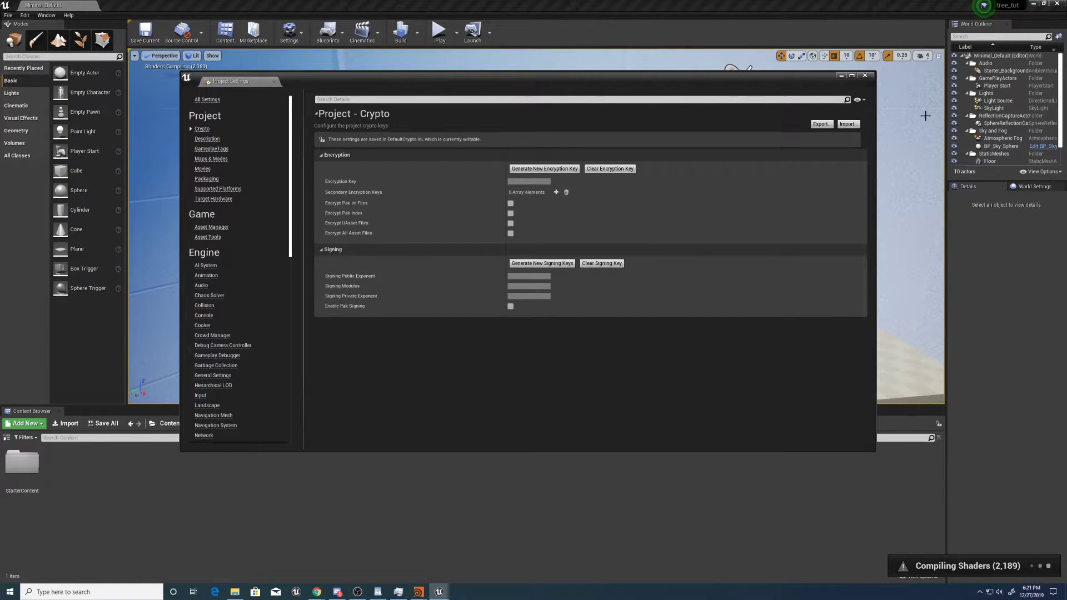
- Close the project settings and create a folder named Meshes in the project's Content folder
click(865, 76)
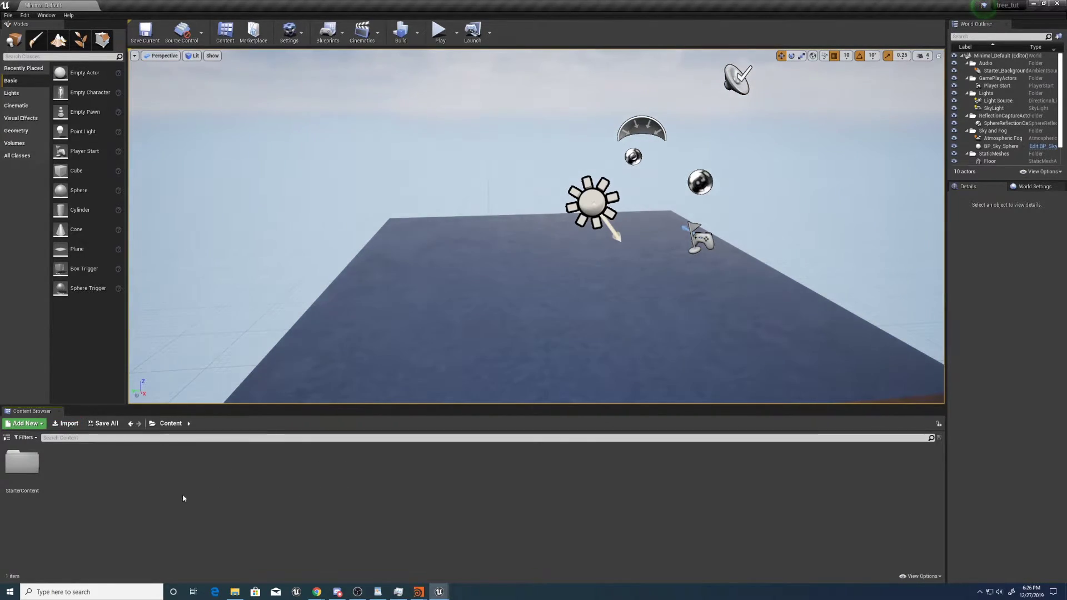
right_click(190, 494)
click(221, 225)
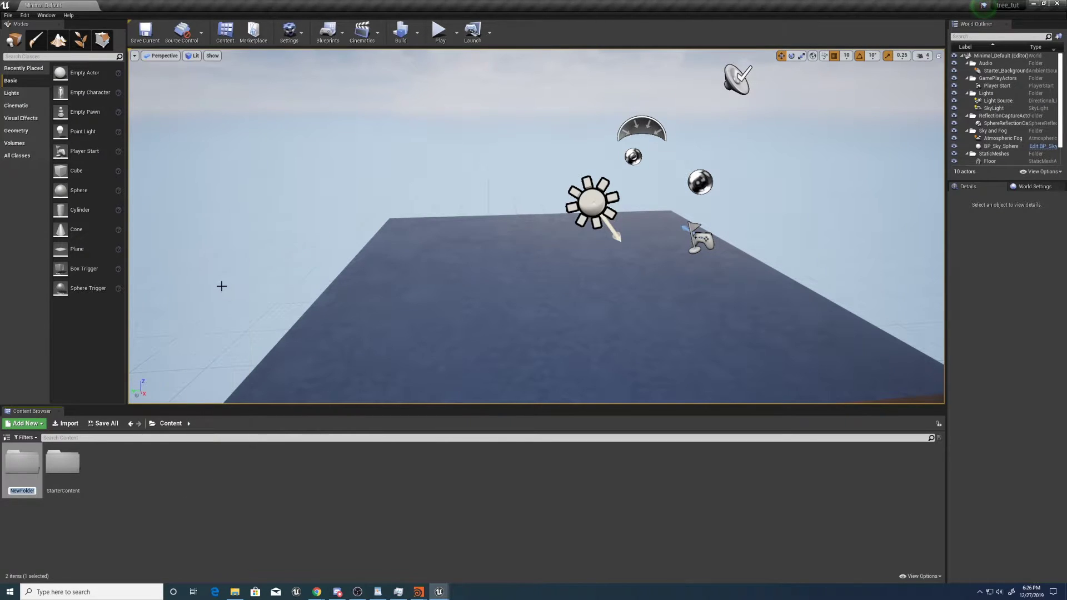
text(Meshes)
key(Return)
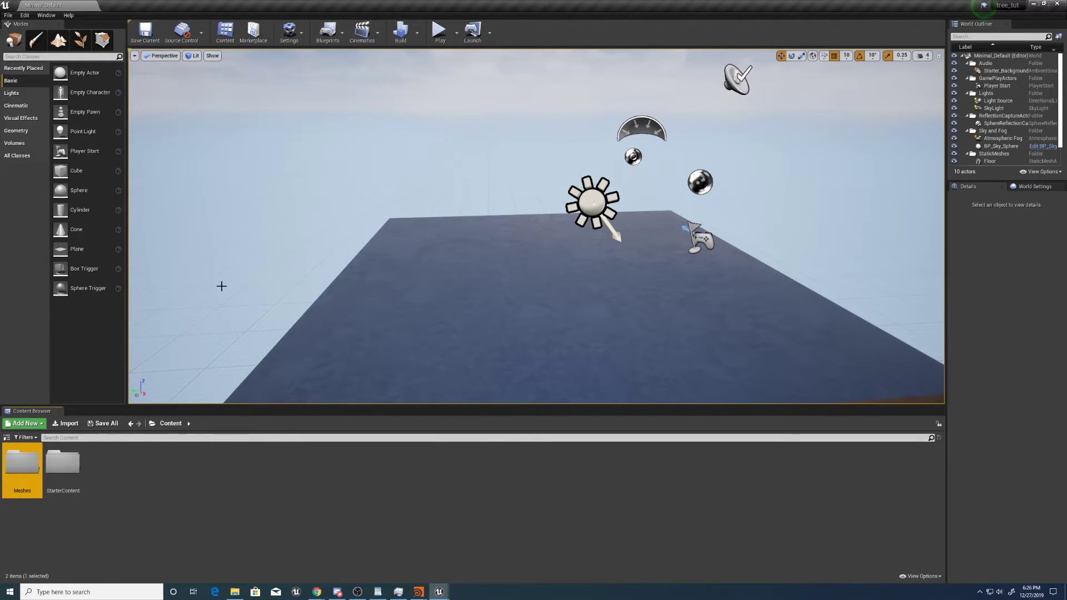
- Create two more folders in Content, named Material and Textures
right_click(192, 471)
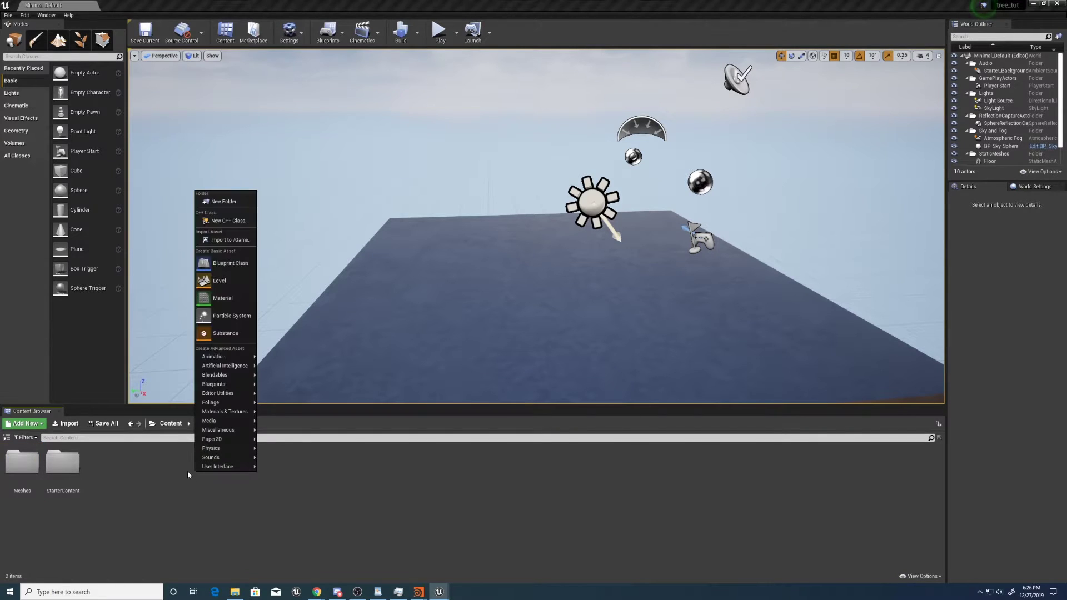
click(211, 204)
text(Material)
key(Return)
right_click(180, 448)
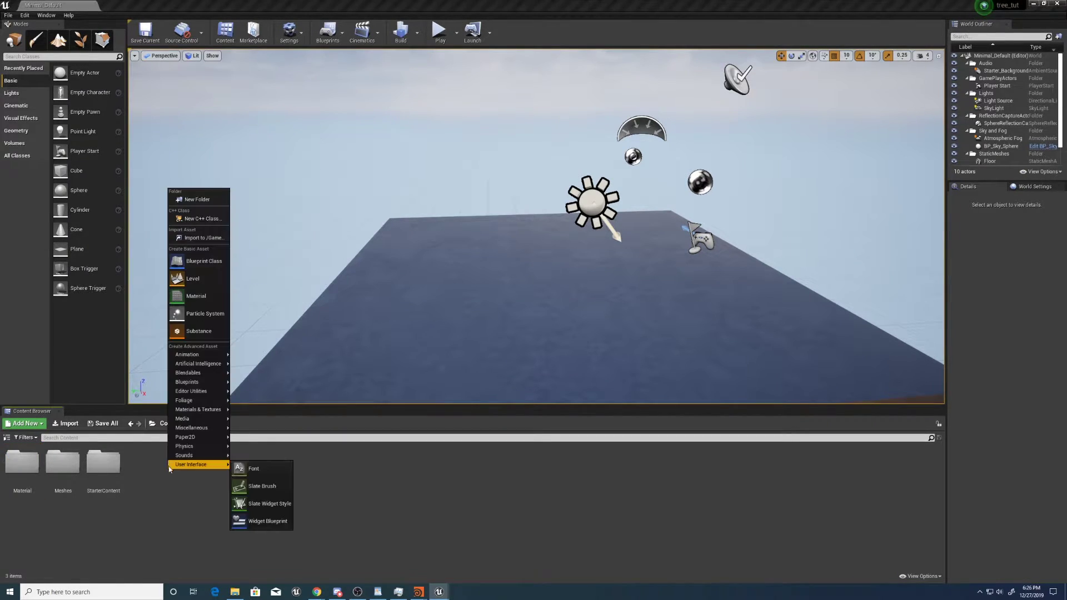
click(200, 207)
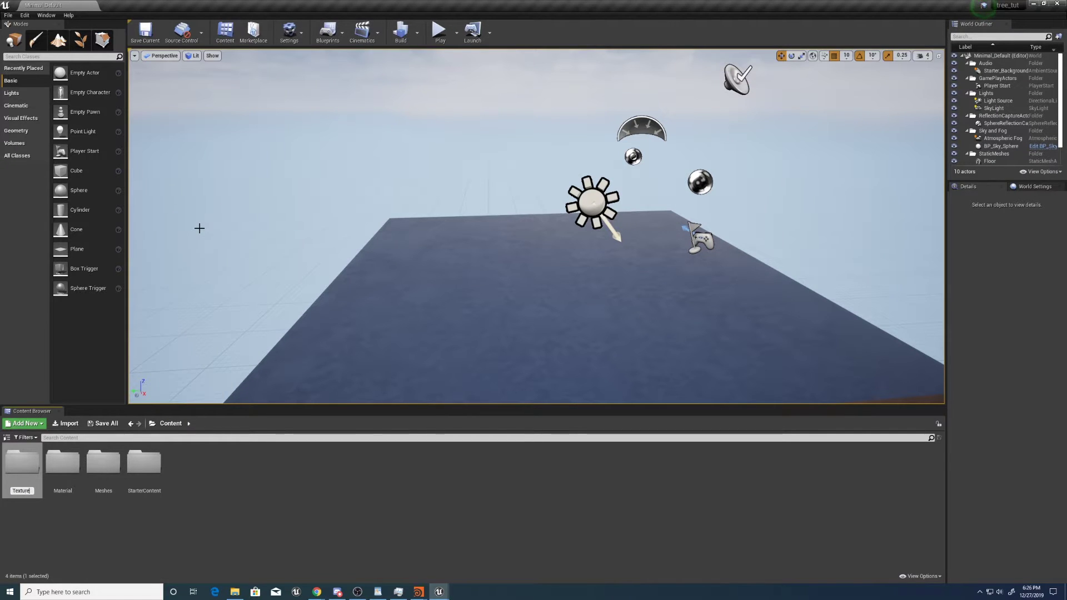
key(Return)
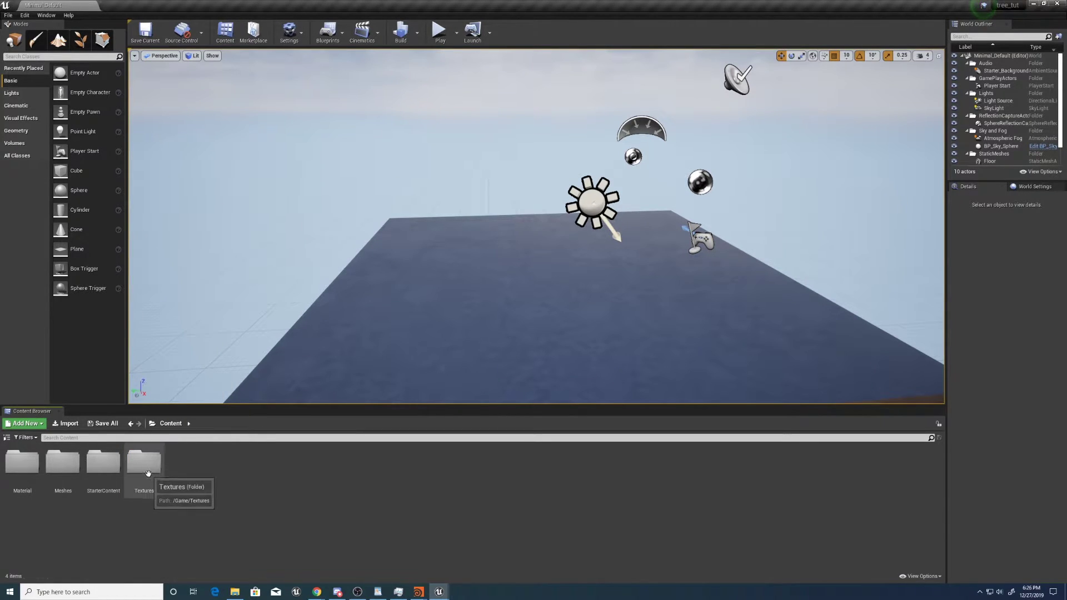
- Import the leaftest5 TGA image from the Trees folder into the Textures folder
double_click(146, 469)
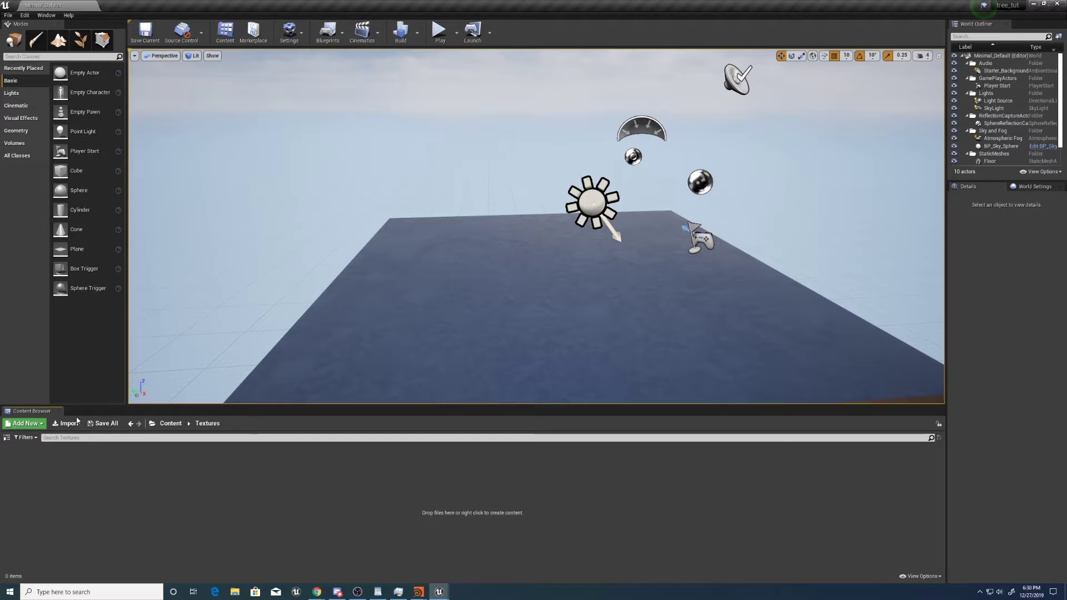
click(169, 424)
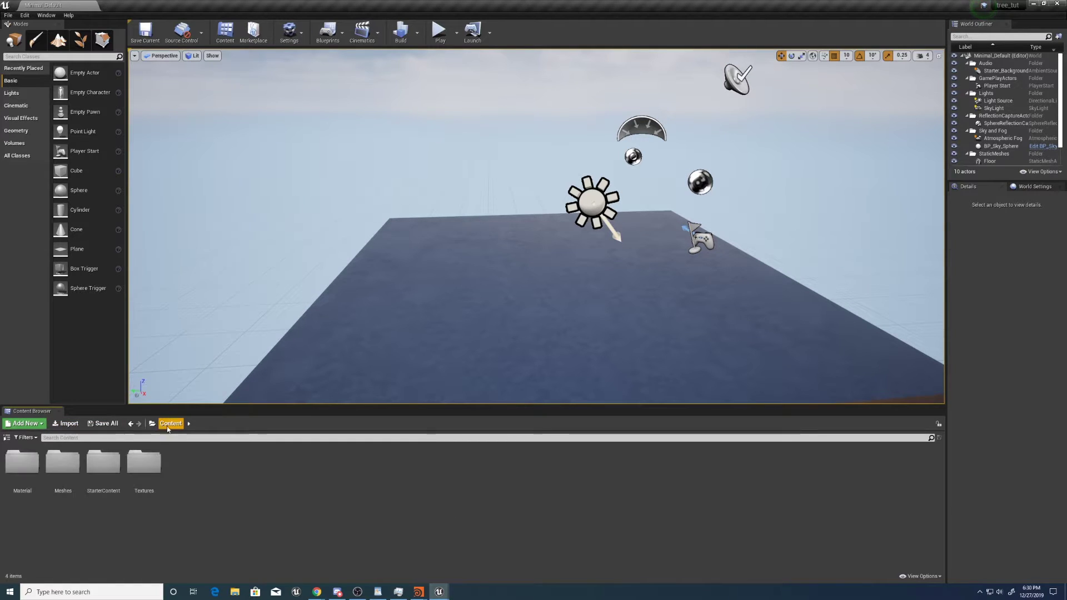
double_click(152, 477)
click(67, 424)
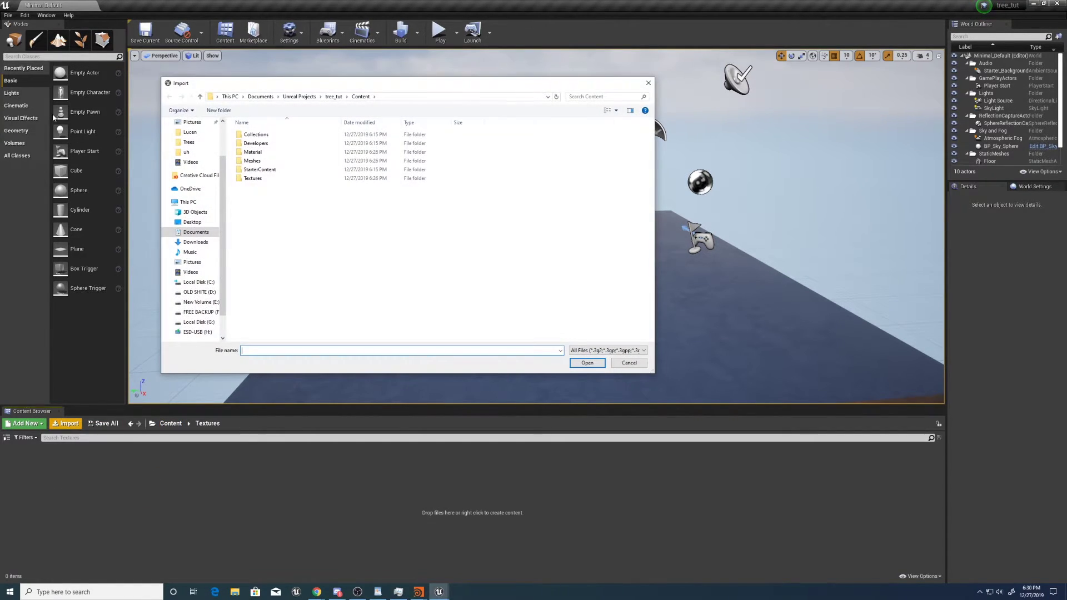
click(194, 142)
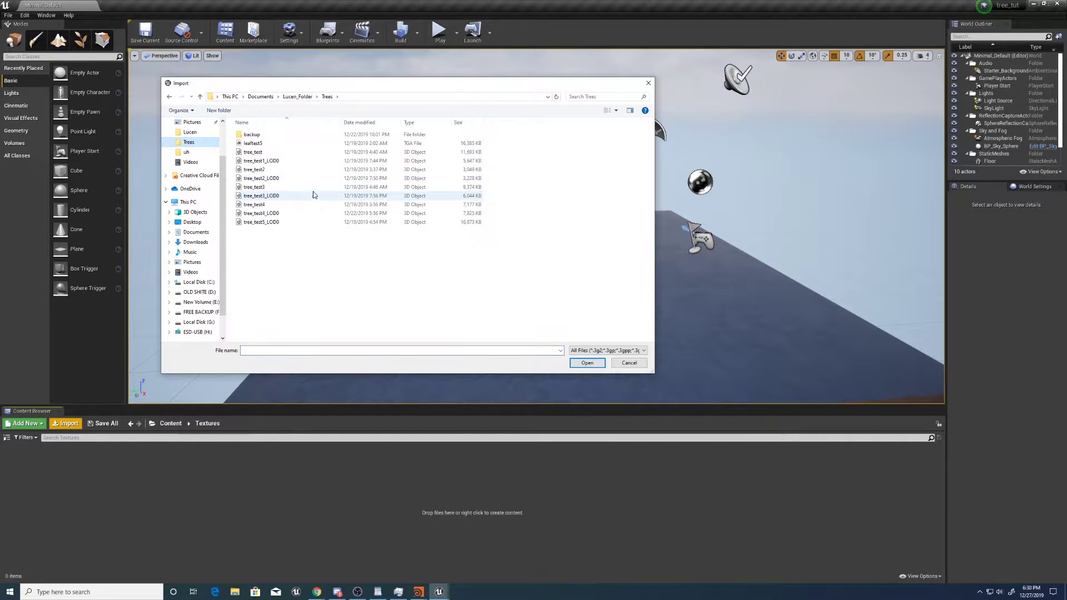
double_click(261, 145)
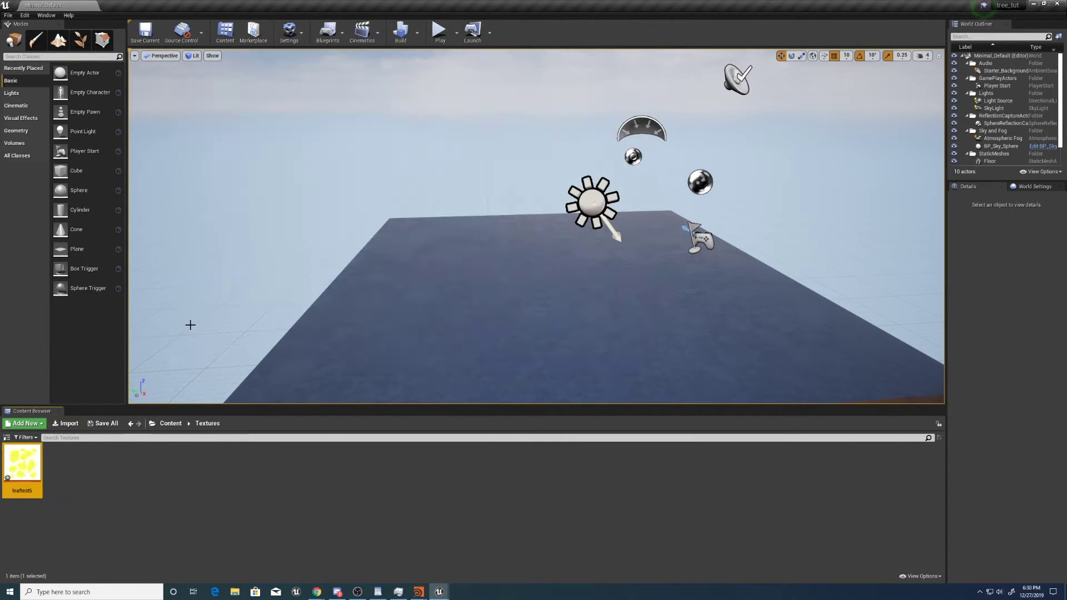
- Inspect the leaf clusters, transparent areas and settings of the leaftest5 texture, closing its editor when done
double_click(25, 468)
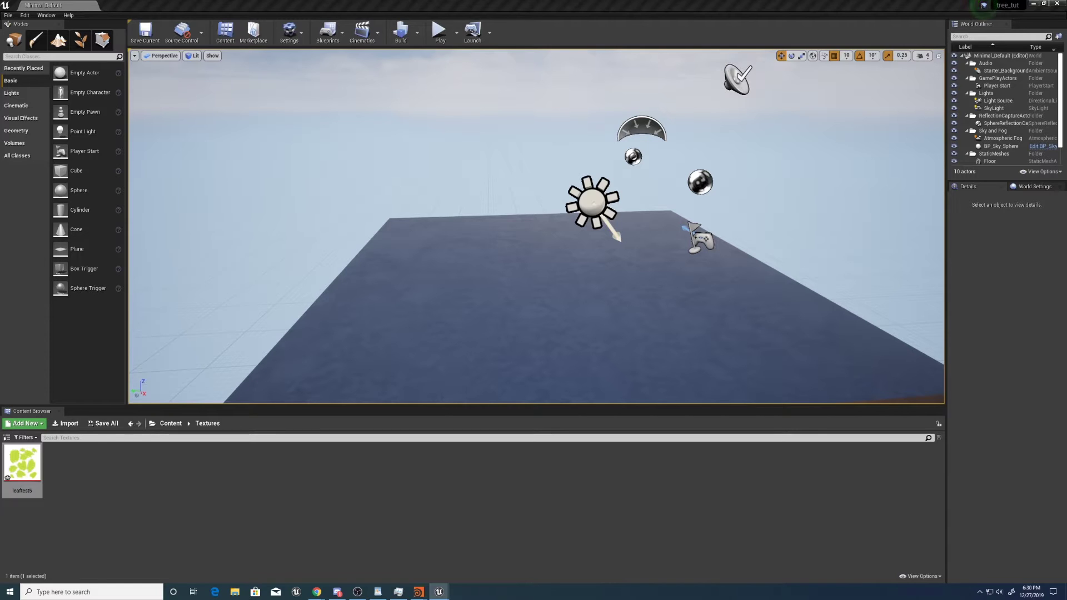
double_click(22, 464)
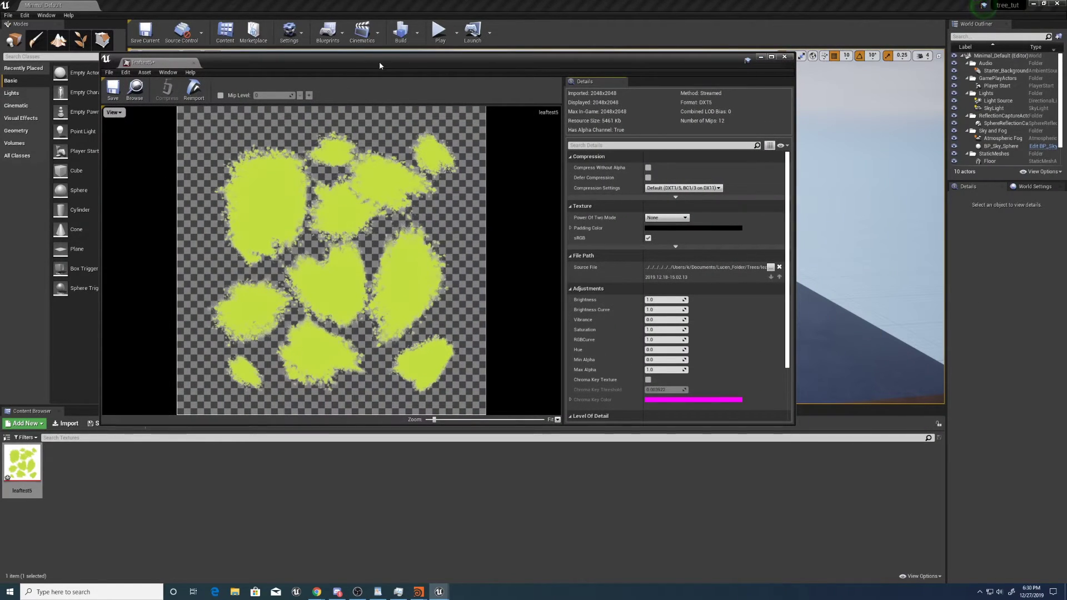
scroll(219, 207, up, 5)
scroll(217, 222, down, 2)
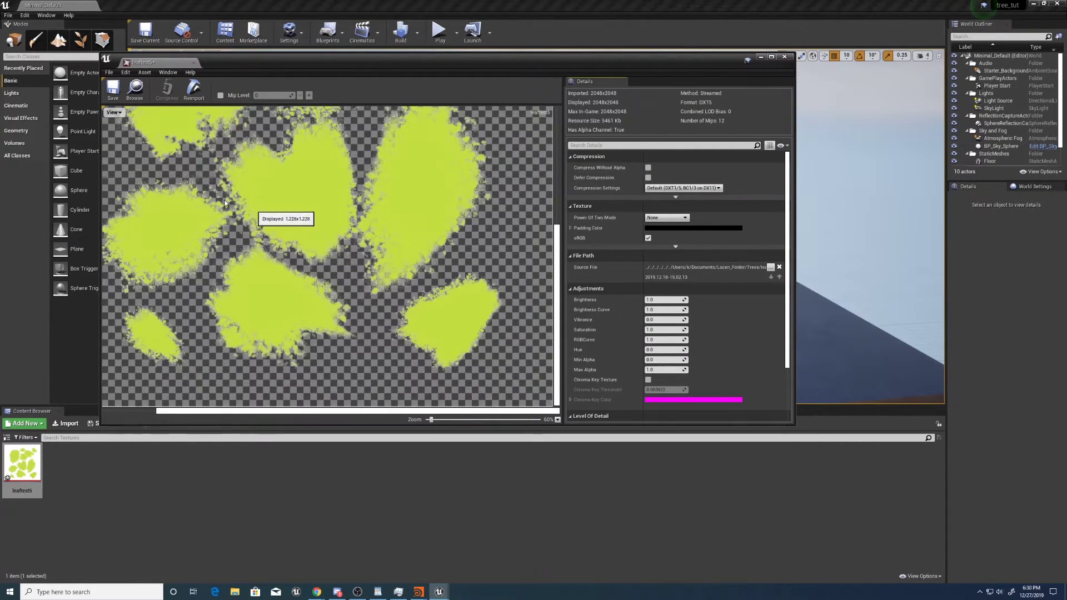
scroll(239, 183, down, 2)
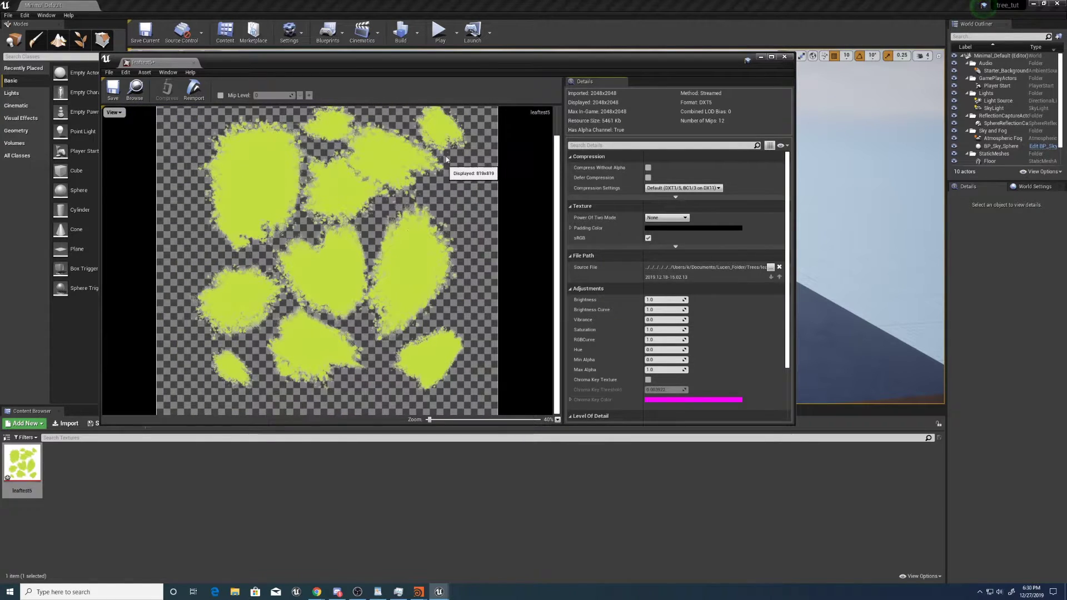
mouse_move(557, 233)
mouse_down()
mouse_move(557, 211)
mouse_move(551, 222)
mouse_up()
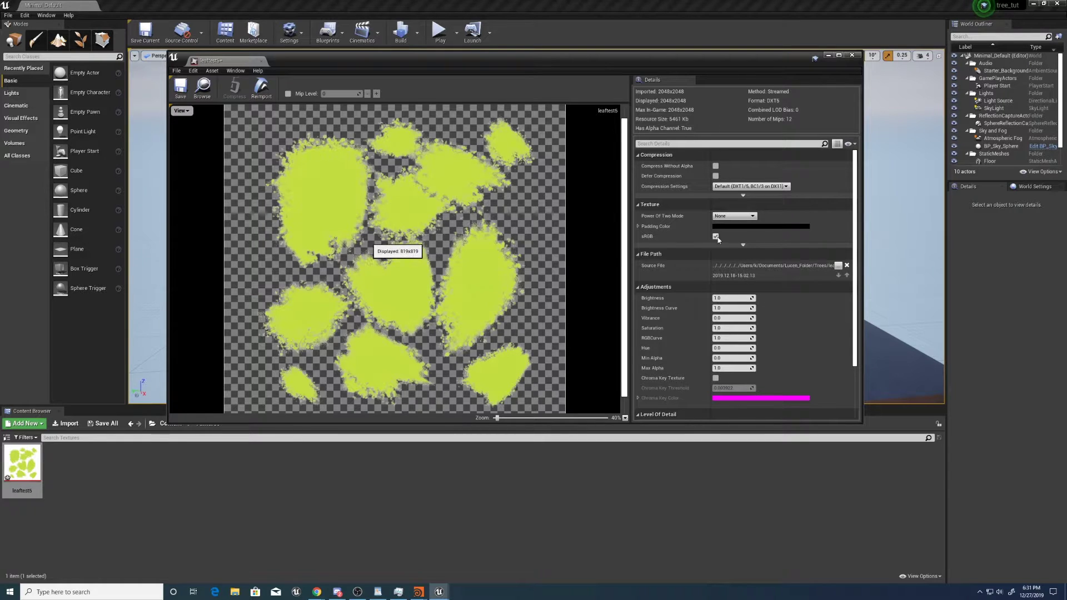
click(851, 55)
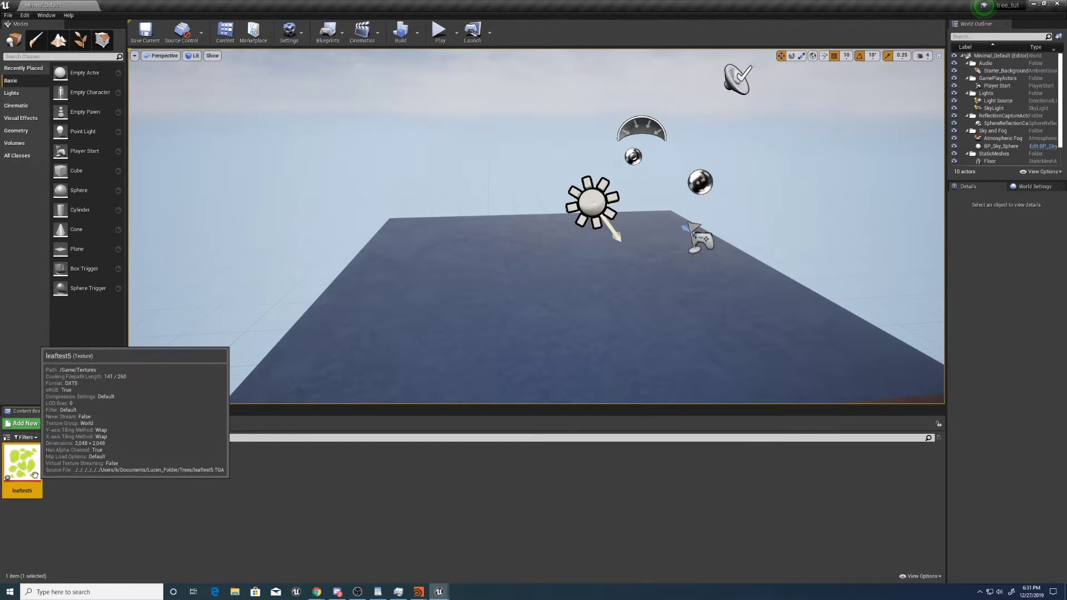
- Search the leaftest5 texture's settings for "mip", set Mip Gen Settings to NoMipmaps, and save the texture
double_click(30, 474)
click(687, 143)
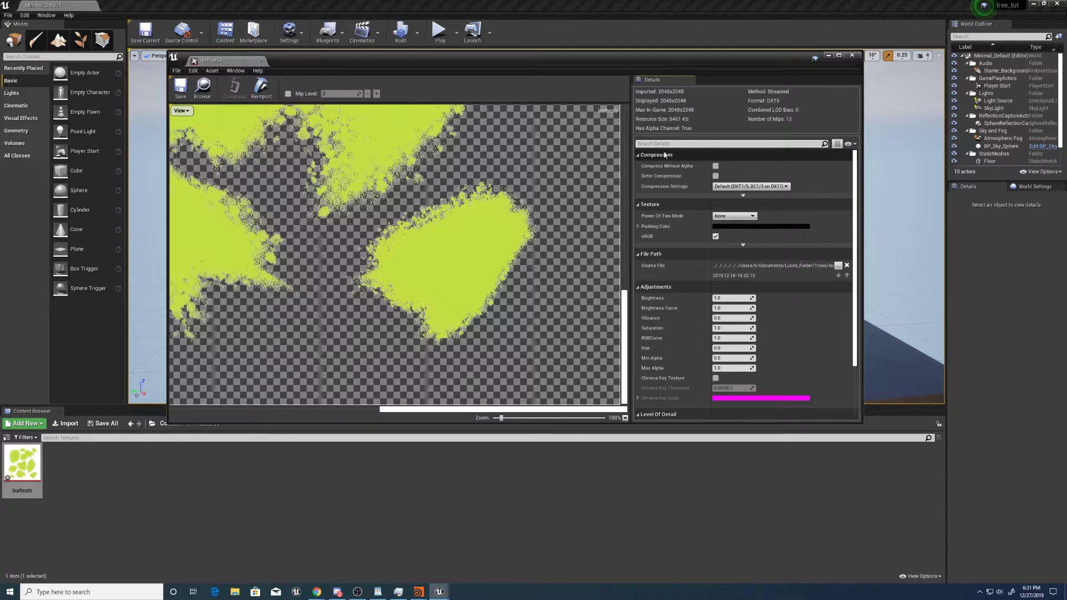
text(mip)
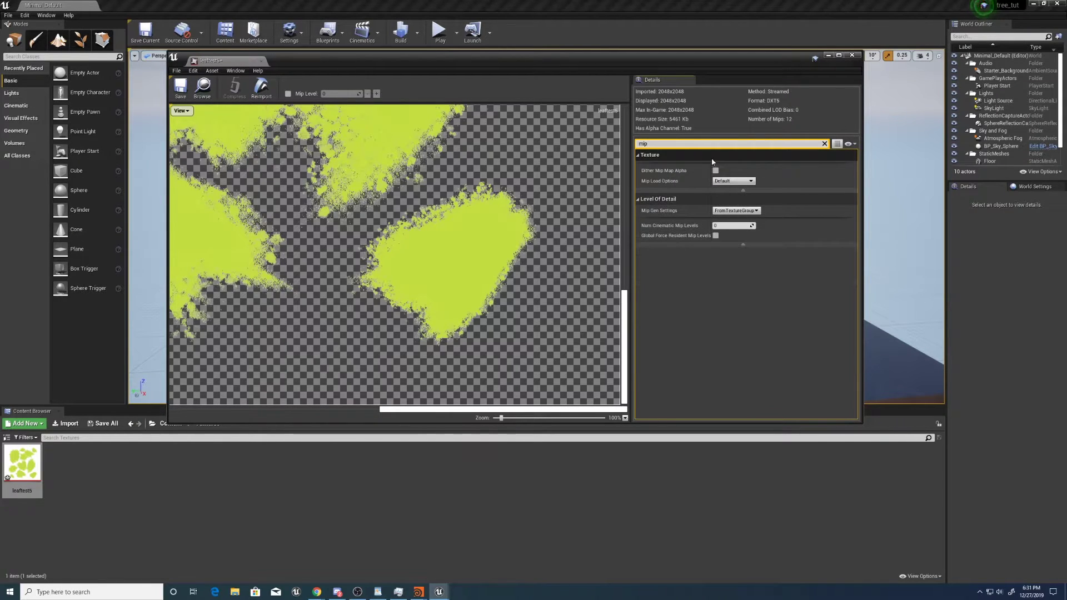
click(735, 210)
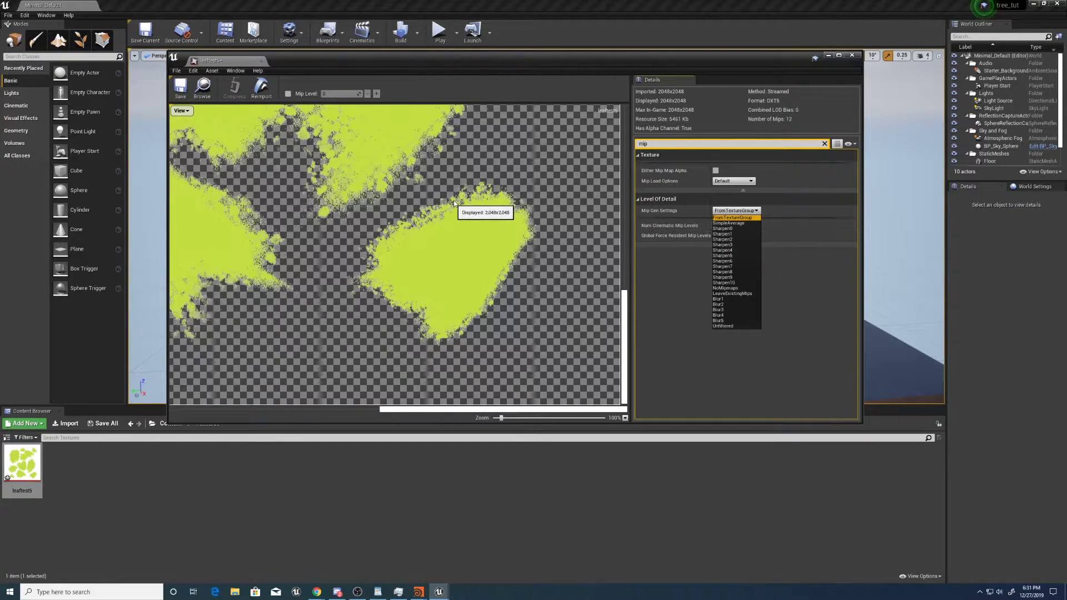
scroll(472, 184, down, 5)
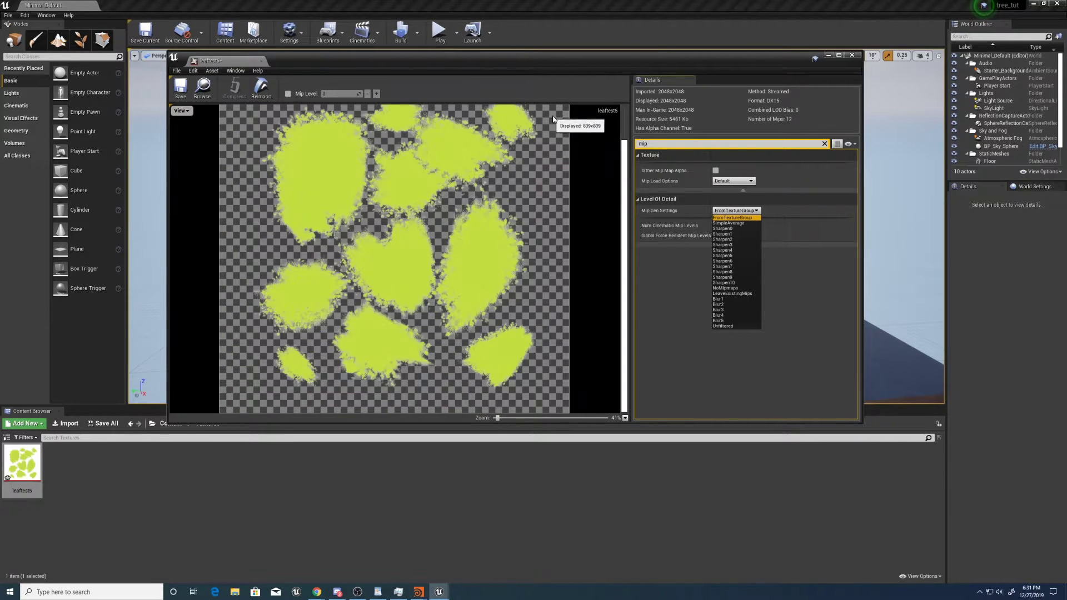
scroll(562, 198, up, 2)
scroll(537, 202, down, 2)
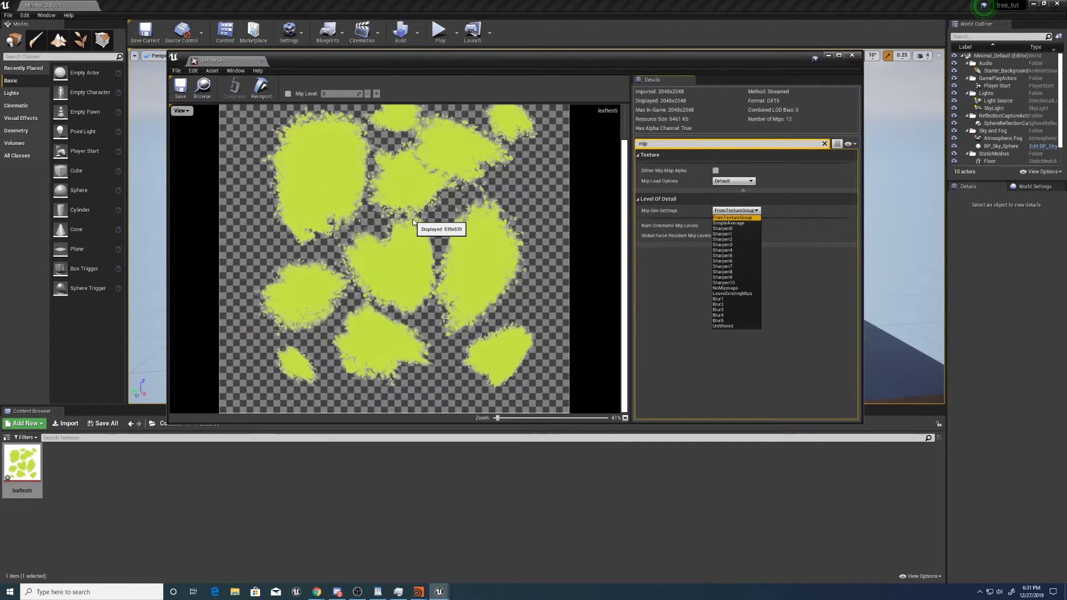
click(733, 289)
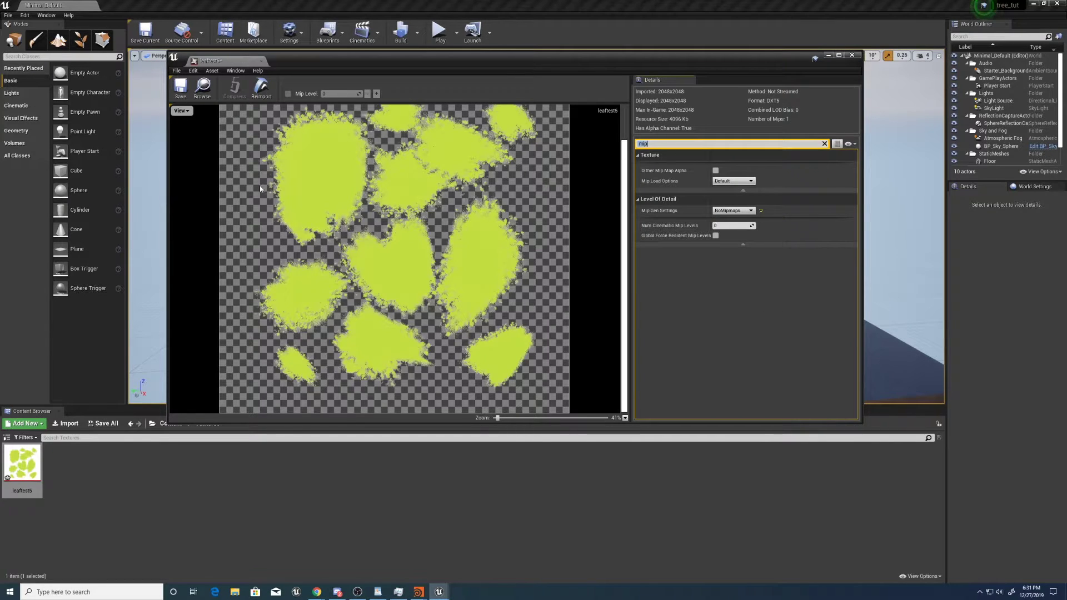
click(182, 89)
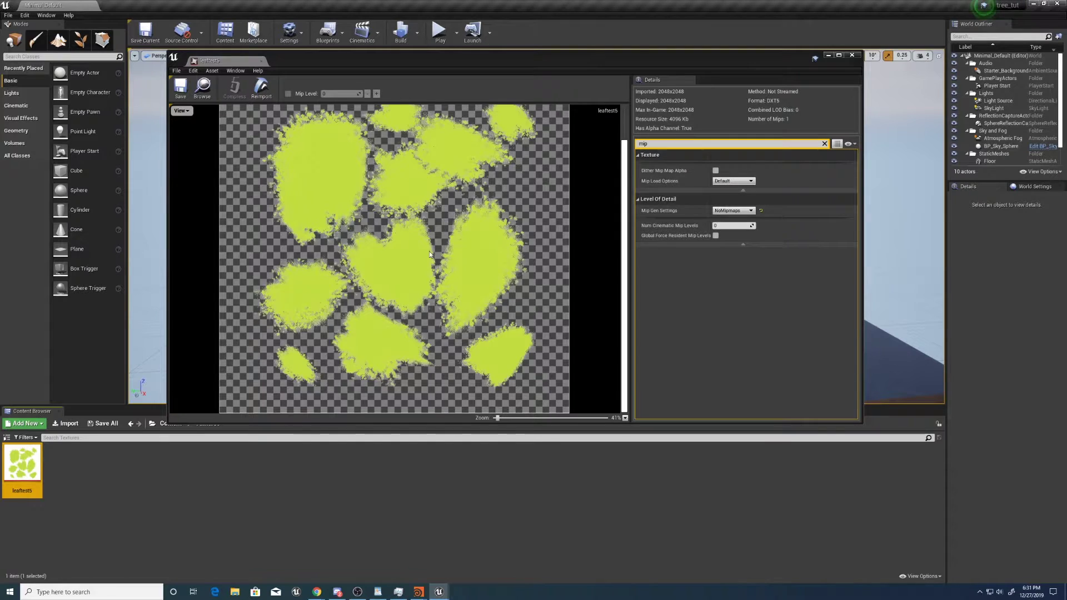
scroll(427, 255, up, 1)
scroll(389, 189, down, 1)
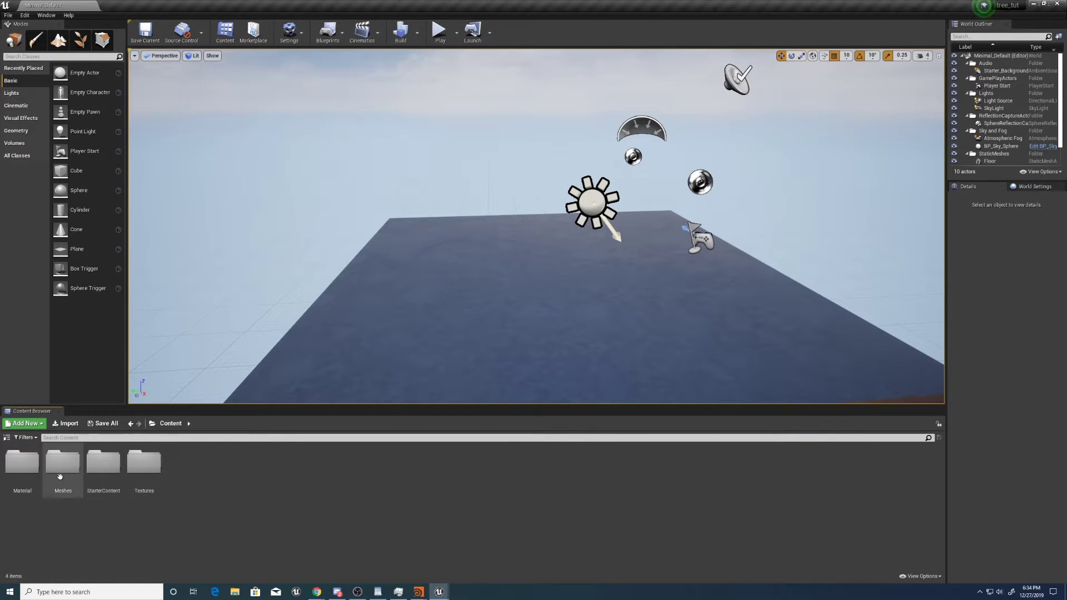
- Import tree_LOD0 from the tree_tutorial folder into the Meshes folder with the existing FBX options, and dismiss the message log
double_click(67, 464)
click(68, 425)
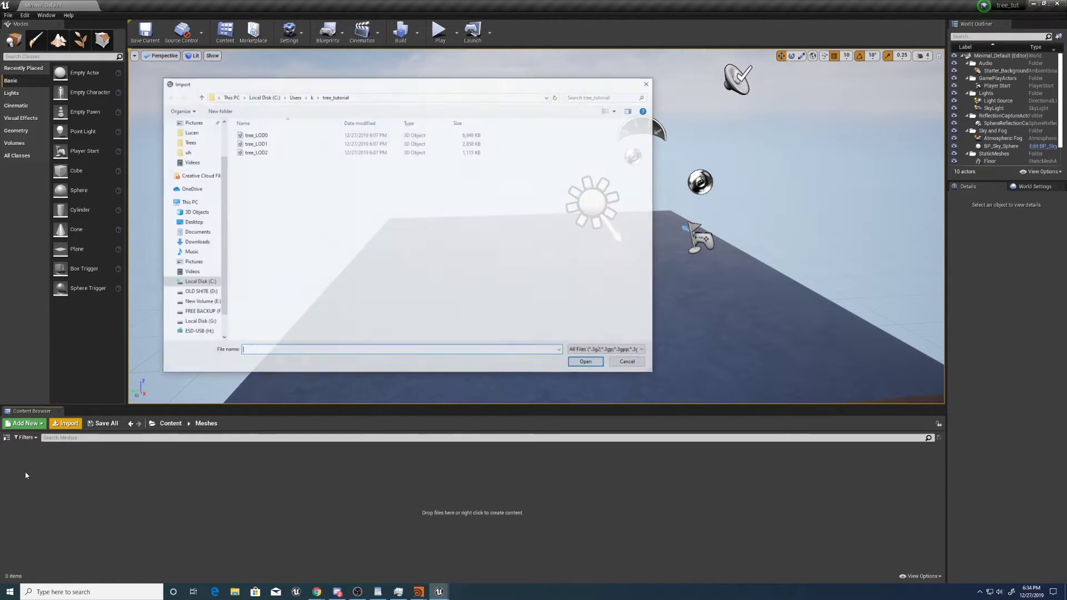
click(256, 135)
click(588, 363)
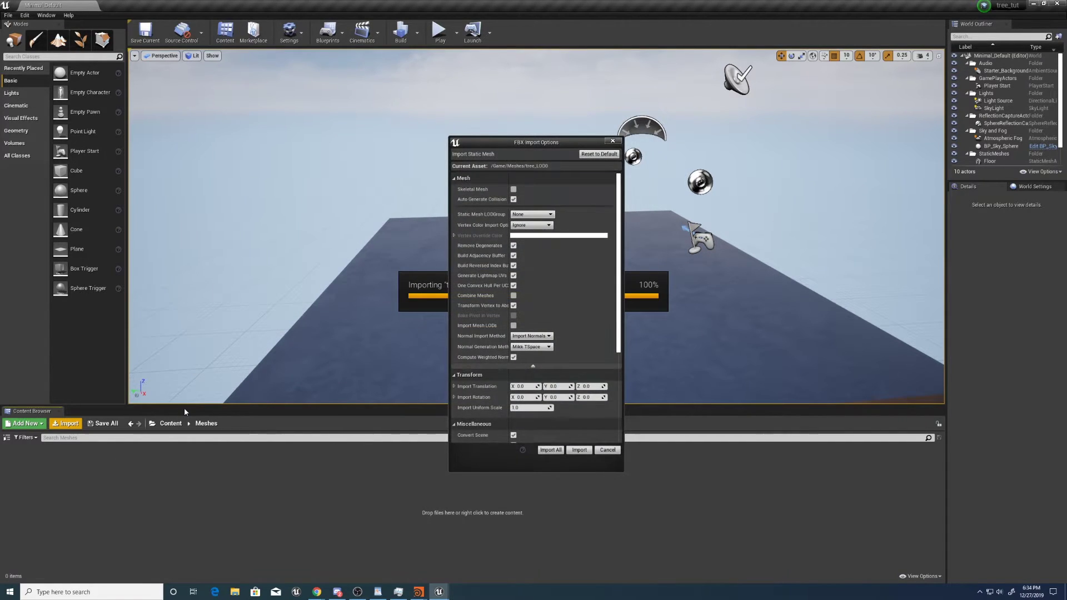
click(579, 450)
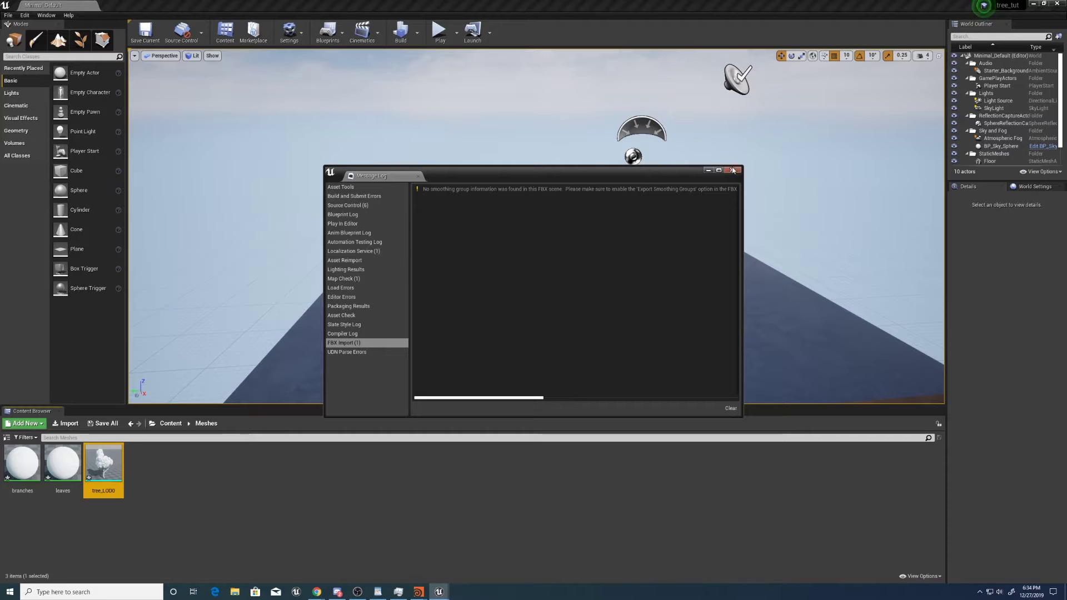
click(733, 170)
- Open the tree_LOD0 mesh in a maximized editor and examine its shape and statistics from several distances and angles
double_click(105, 454)
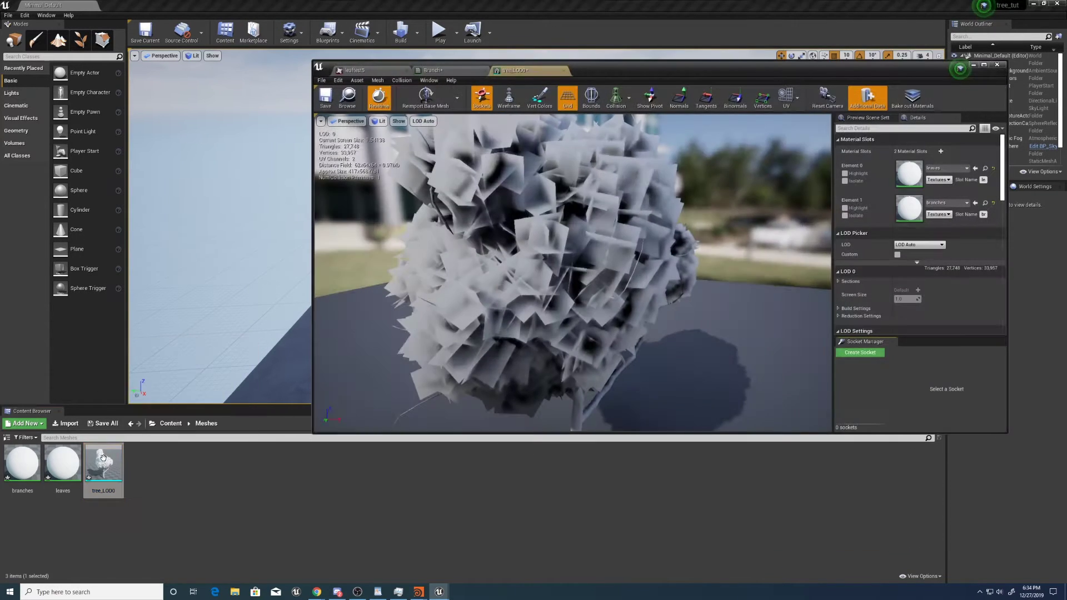
scroll(531, 230, down, 5)
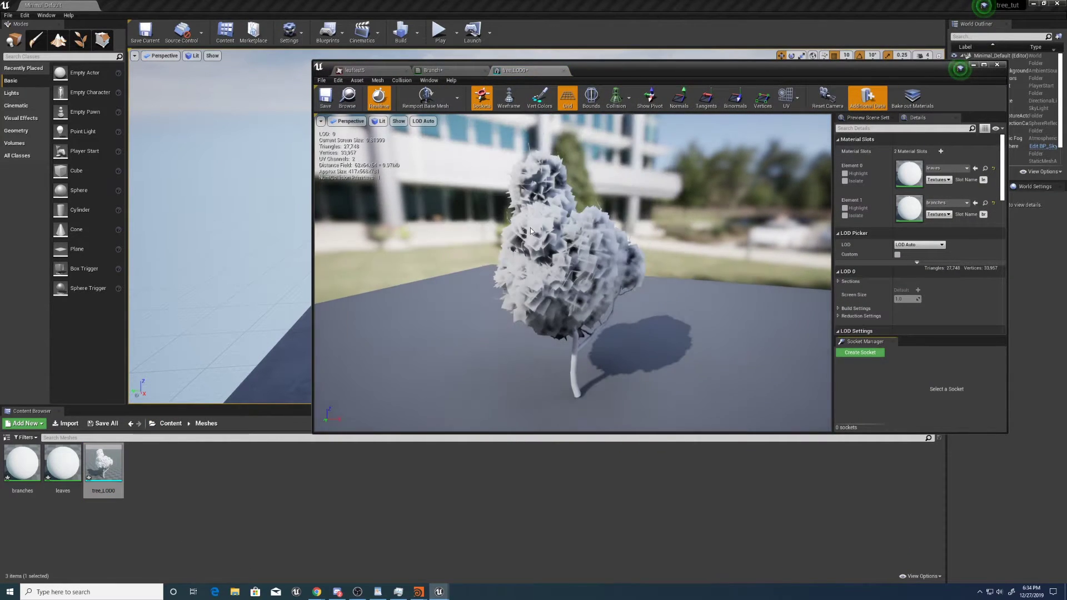
double_click(652, 65)
drag(426, 345, 448, 370)
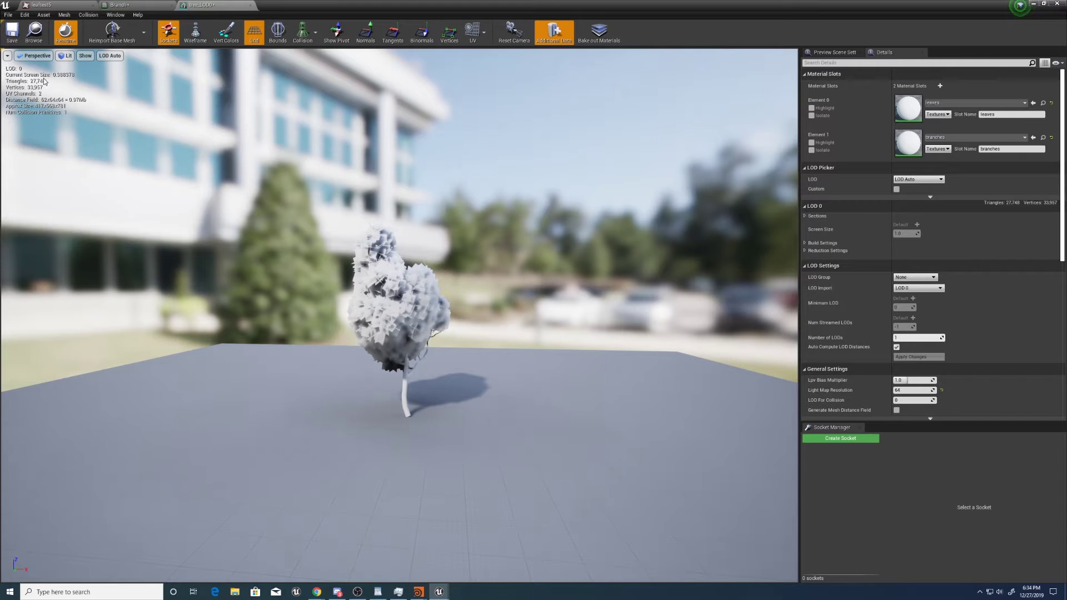
scroll(459, 333, down, 3)
scroll(477, 345, up, 5)
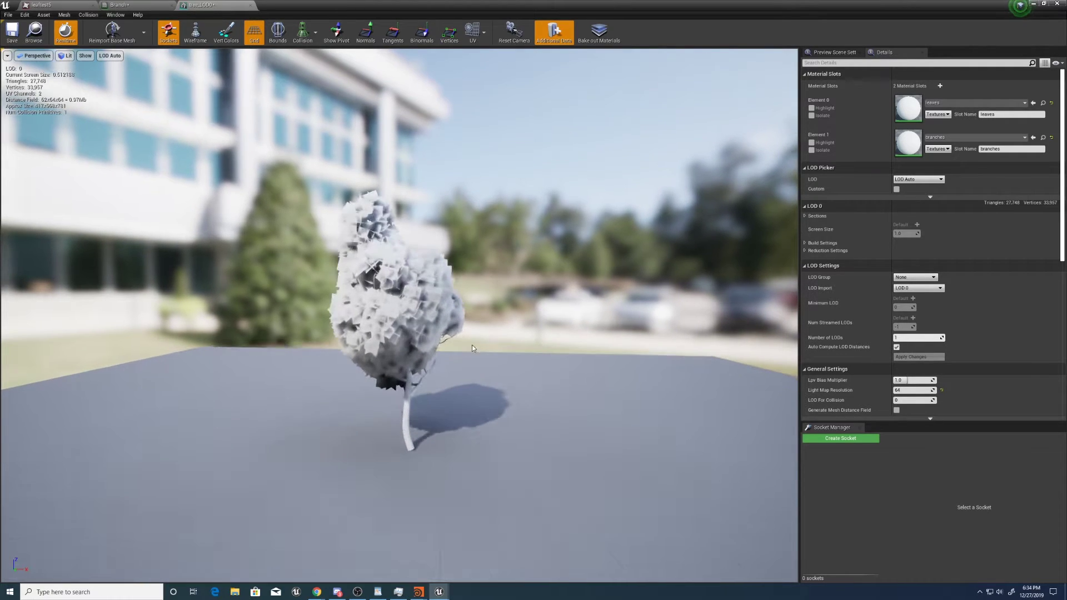
scroll(496, 348, down, 2)
drag(496, 348, 438, 328)
scroll(437, 328, up, 4)
middle_drag(443, 322, 461, 333)
scroll(541, 309, down, 1)
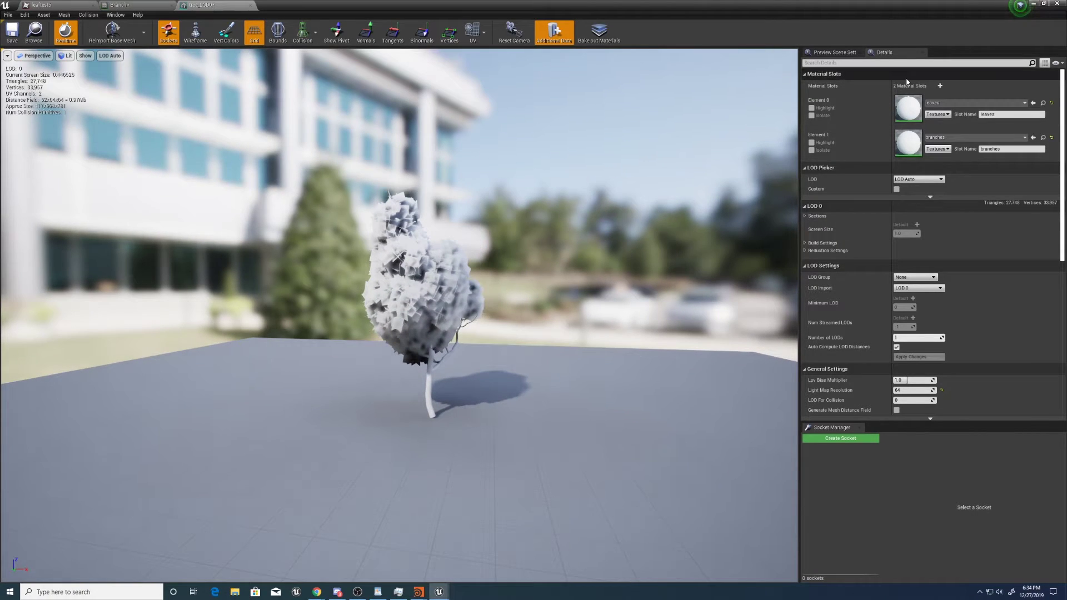
- Import tree_LOD1 from the tree_tutorial folder as LOD level 1 of the tree mesh, and dismiss the message log
click(908, 277)
click(858, 291)
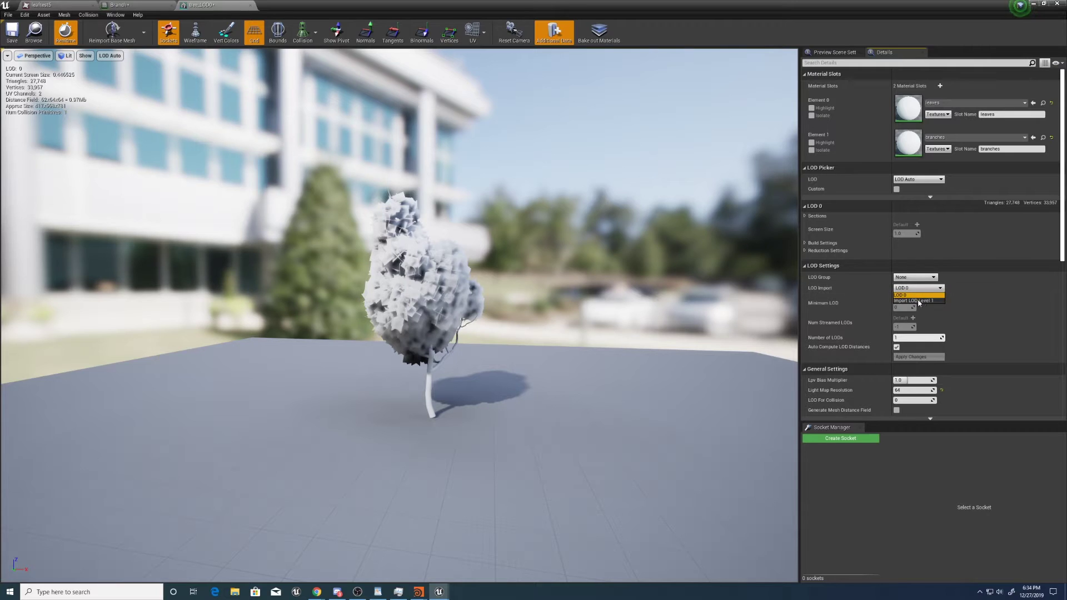
click(918, 301)
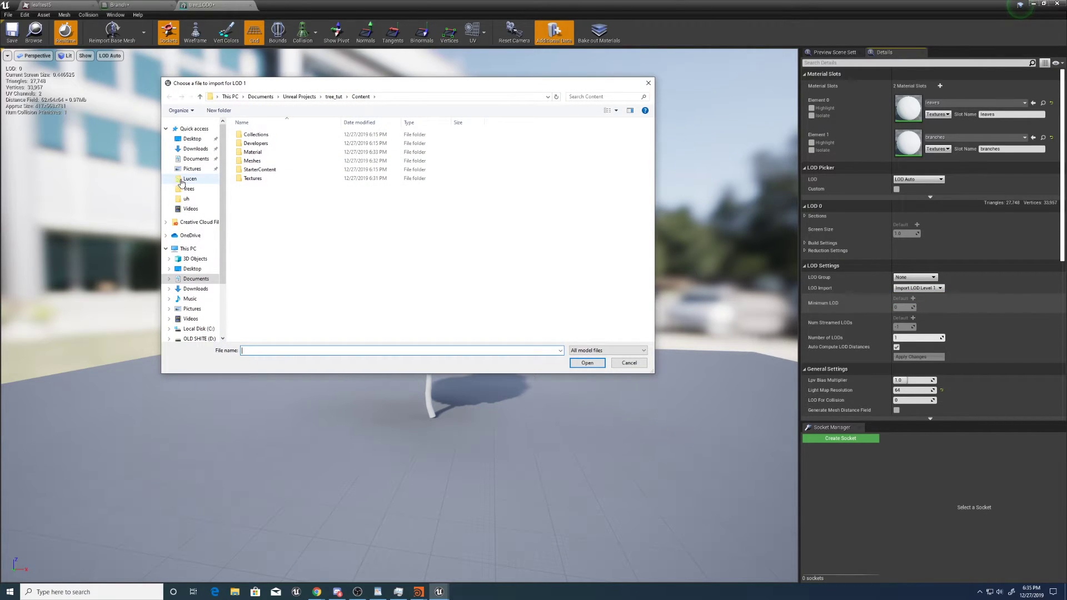
click(230, 97)
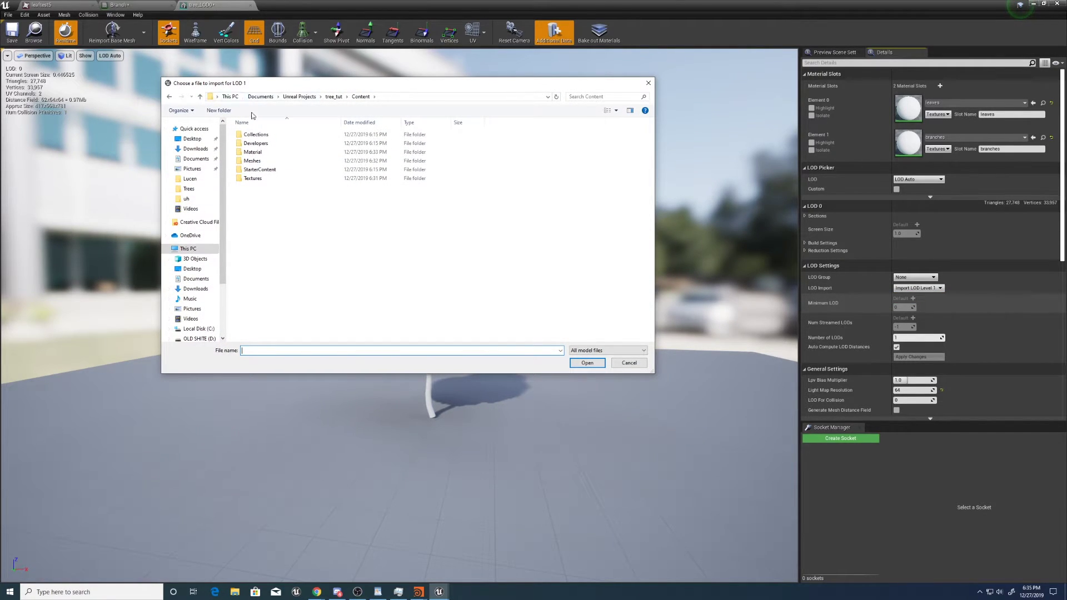
double_click(275, 231)
double_click(258, 197)
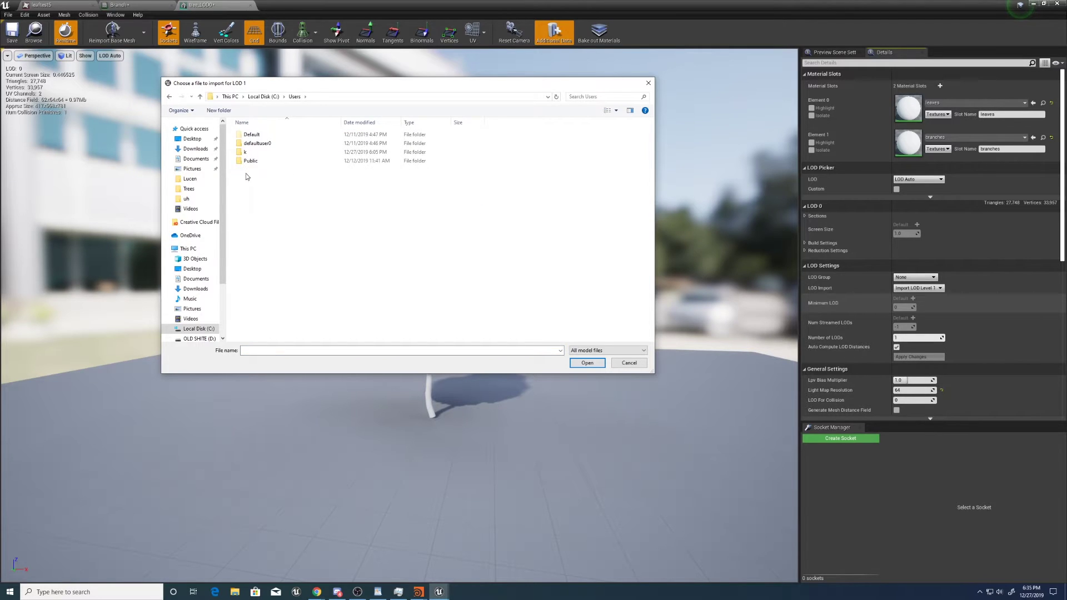
double_click(250, 152)
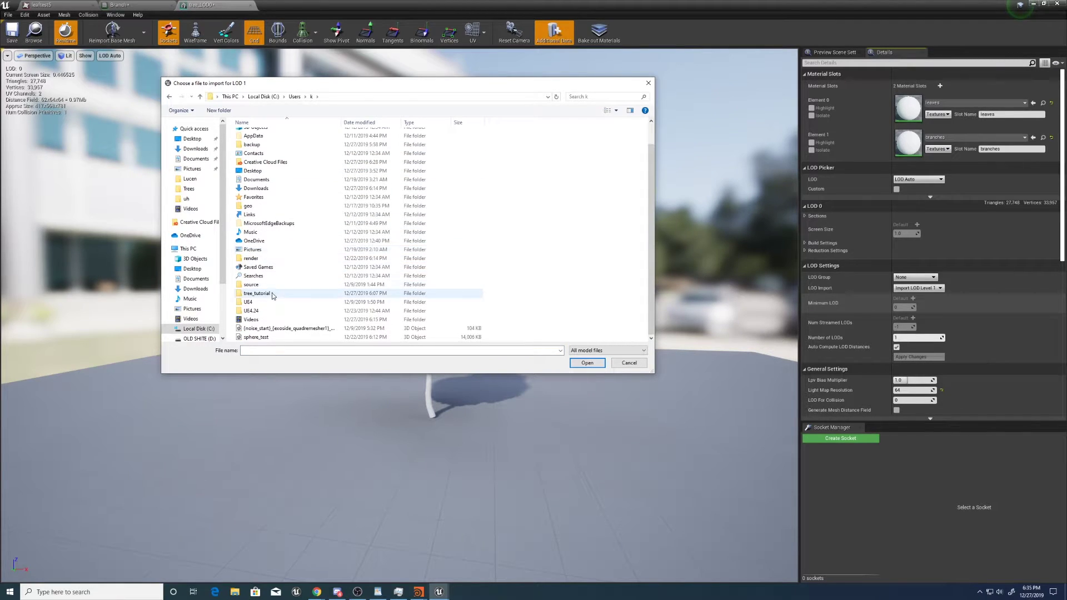
double_click(261, 293)
double_click(255, 143)
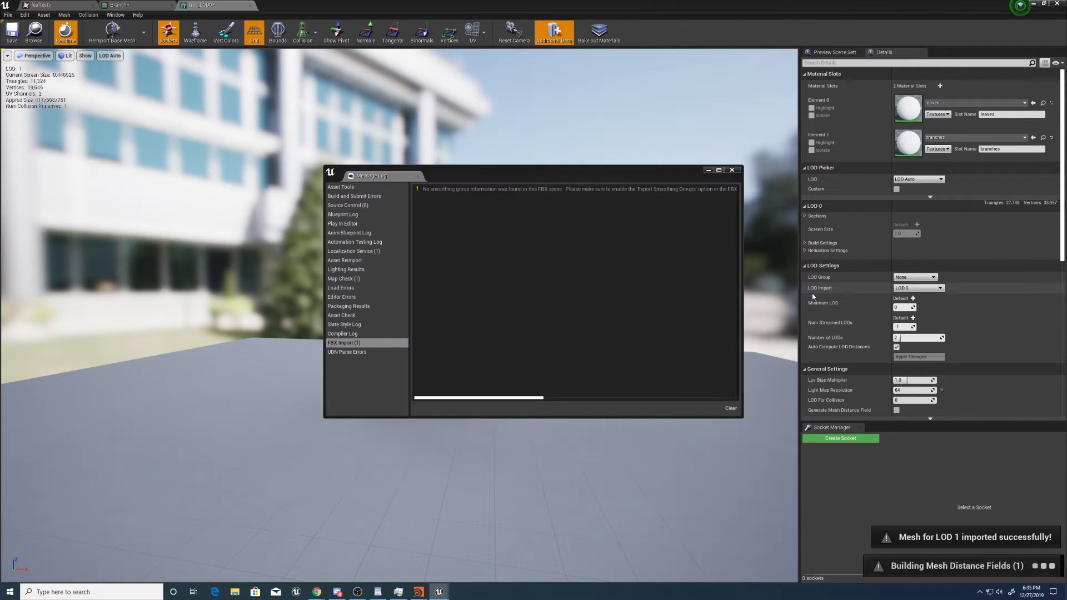
click(735, 171)
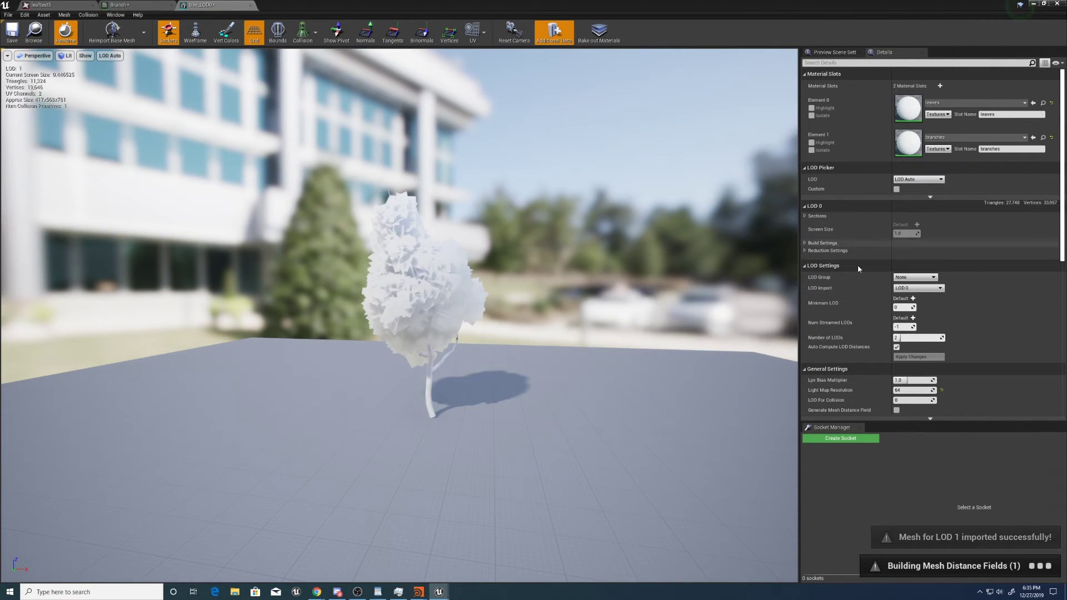
- Import tree_LOD2 from the tree_tutorial folder as LOD level 2 of the mesh, and dismiss the message log
click(918, 288)
click(913, 306)
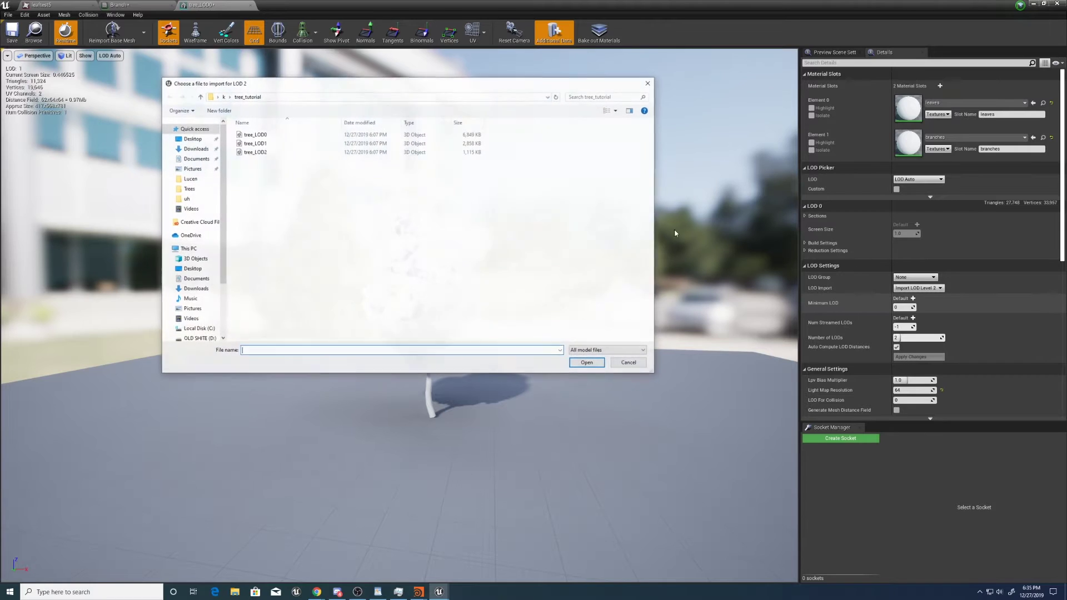
double_click(311, 155)
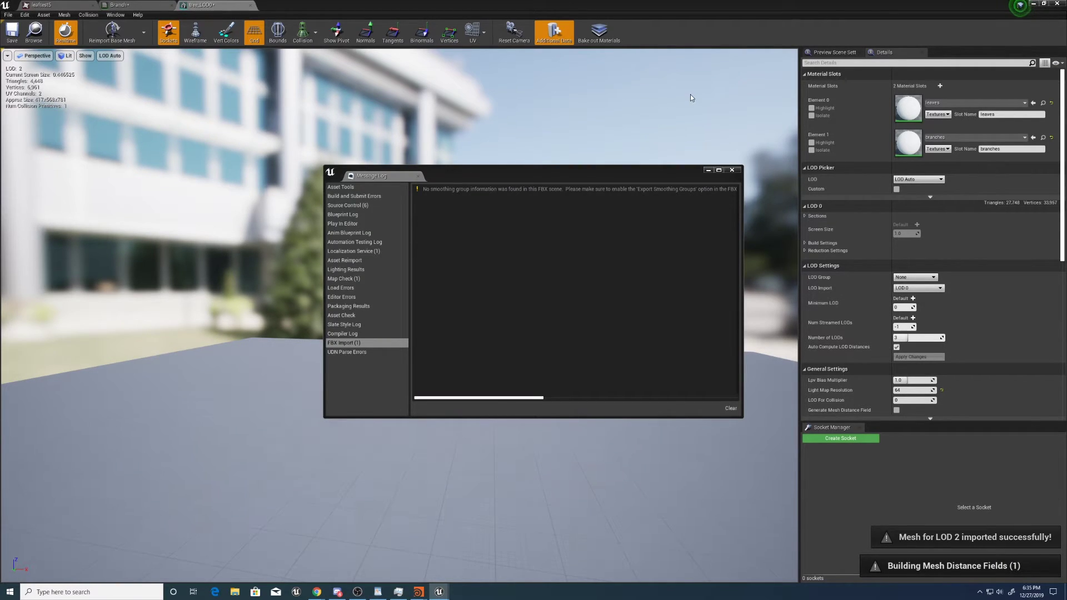
click(732, 170)
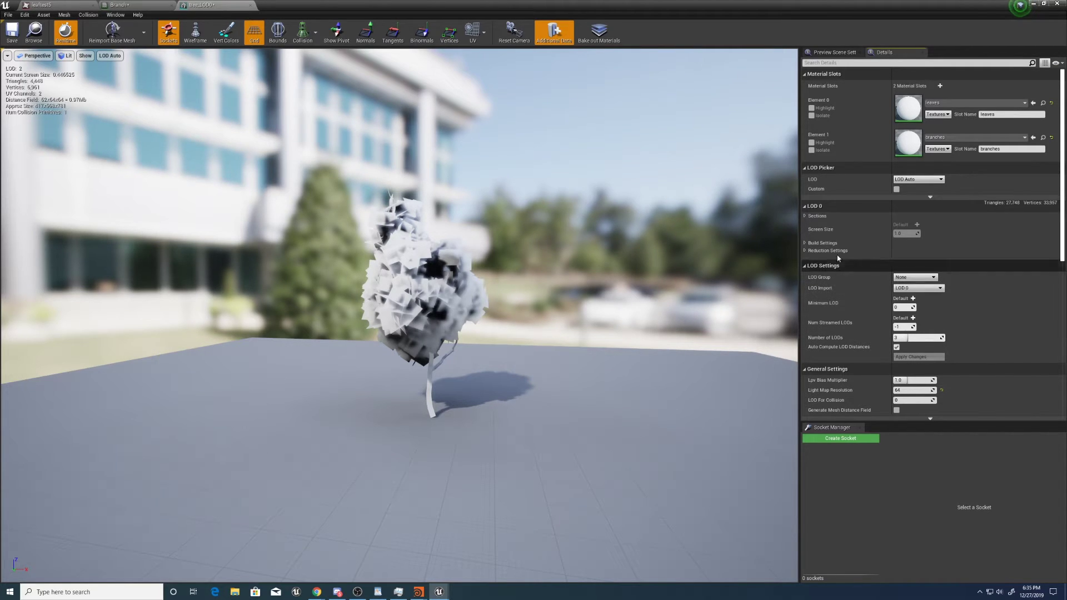
- Enable Custom mode in the LOD Picker to show the properties of LOD 0, LOD 1 and LOD 2 together, and look through them
click(851, 197)
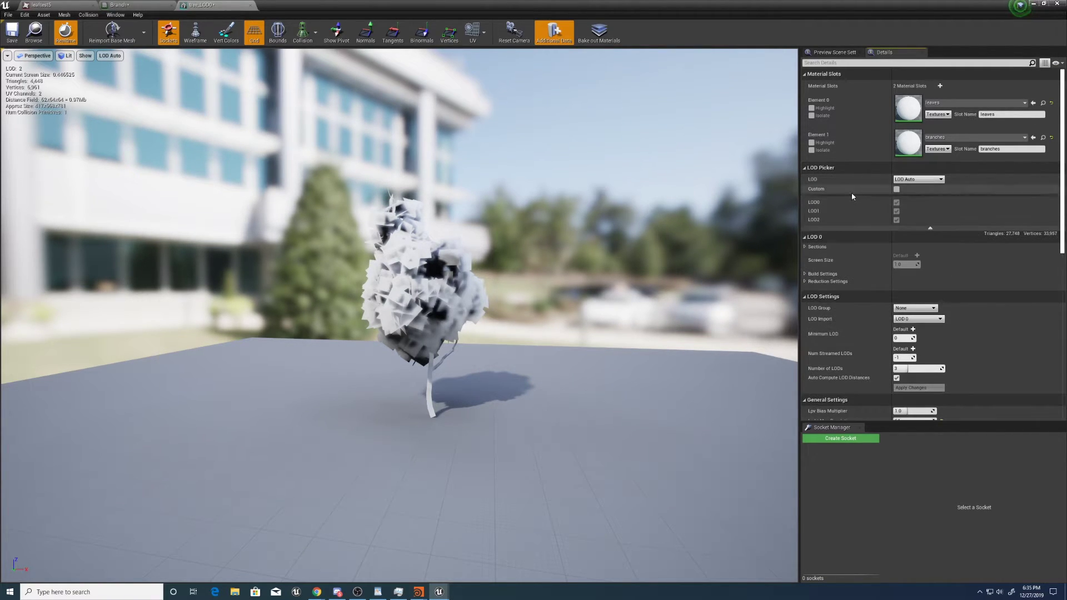
click(906, 179)
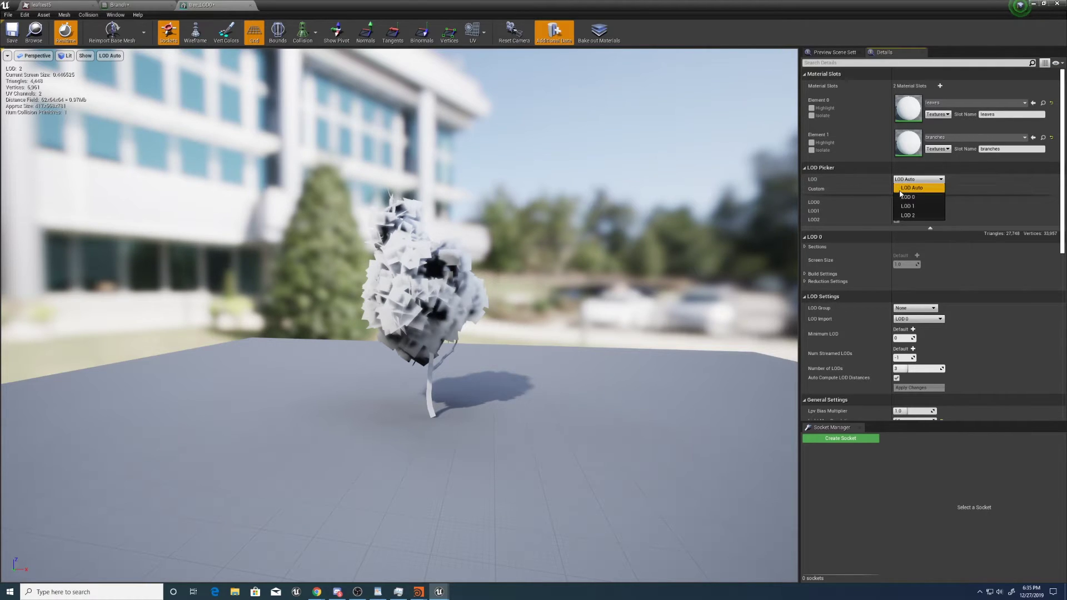
click(901, 189)
click(896, 190)
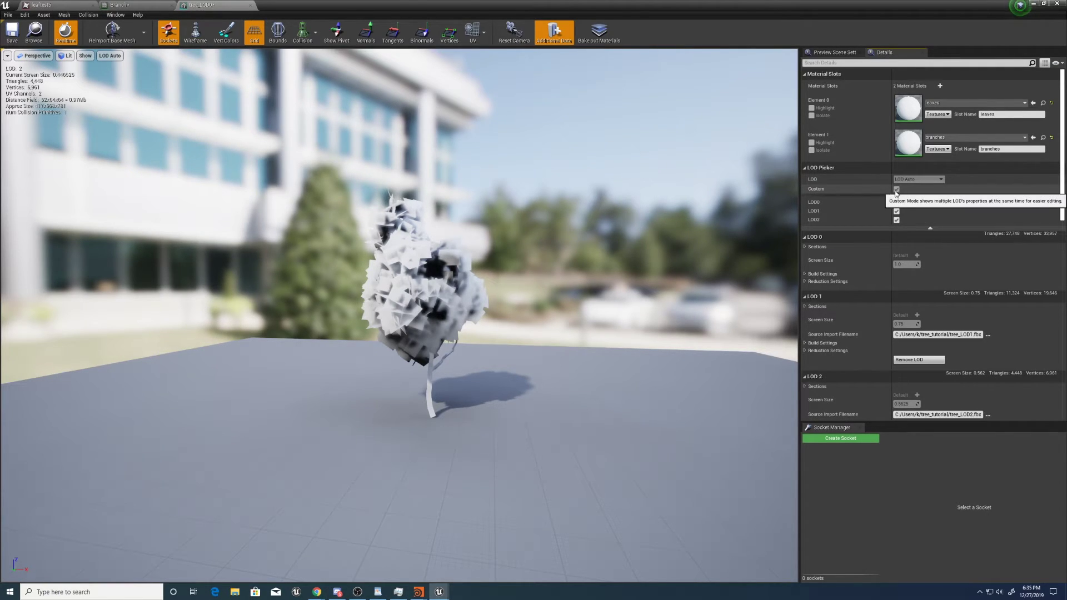
scroll(847, 238, down, 3)
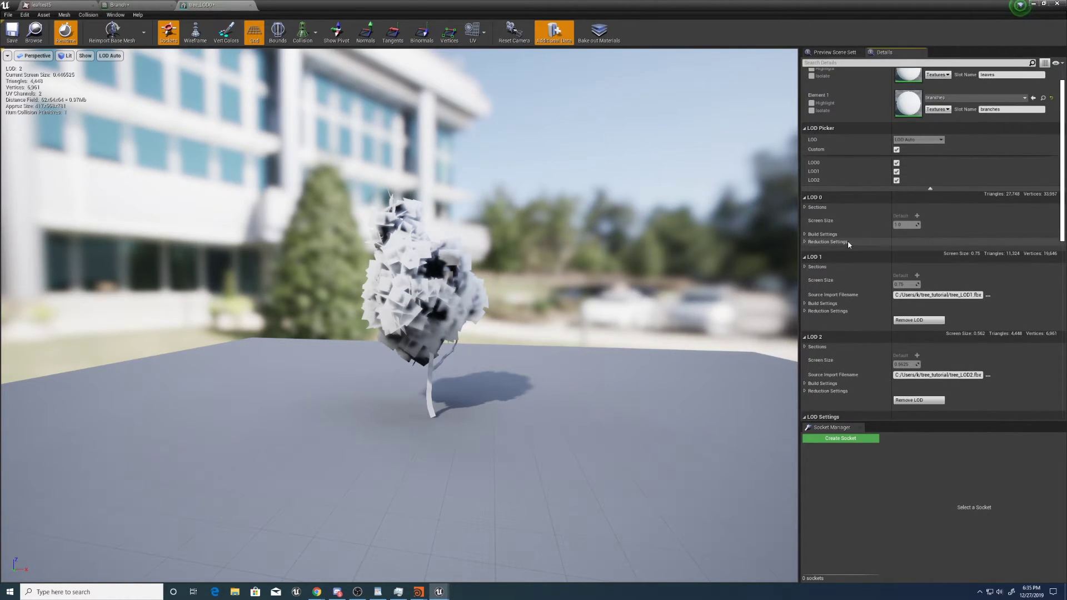
scroll(848, 241, down, 5)
scroll(849, 284, up, 7)
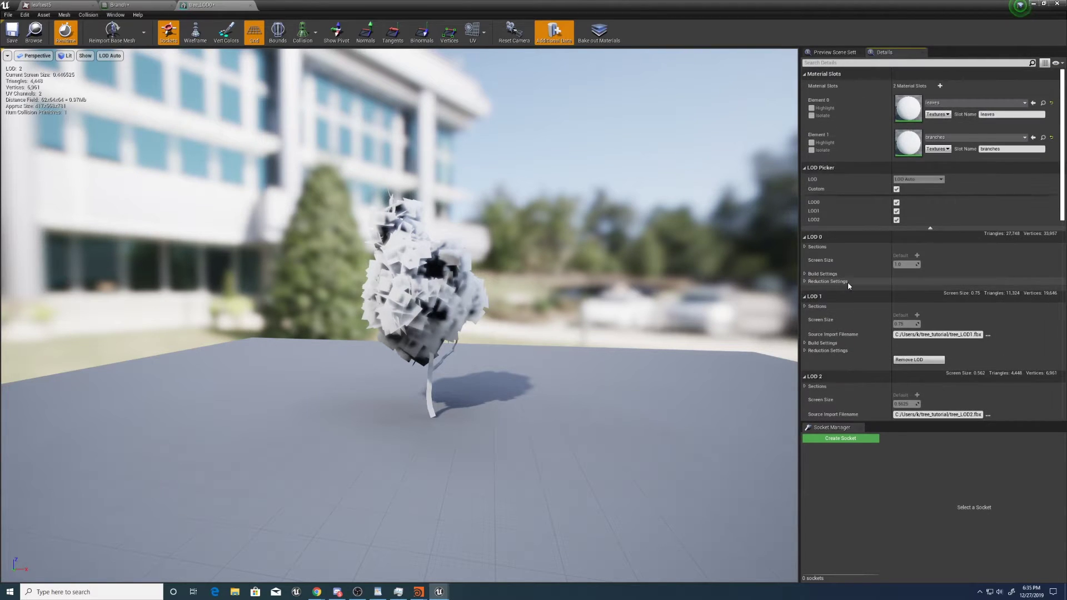
click(823, 65)
text(size)
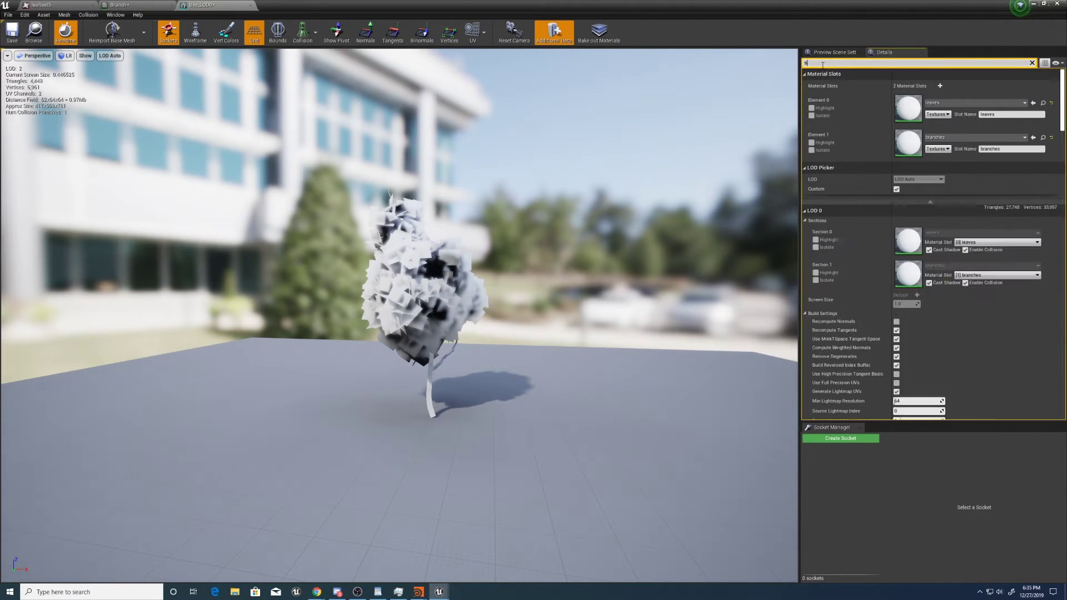
key(BackSpace)
key(BackSpace)
key(BackSpace)
key(BackSpace)
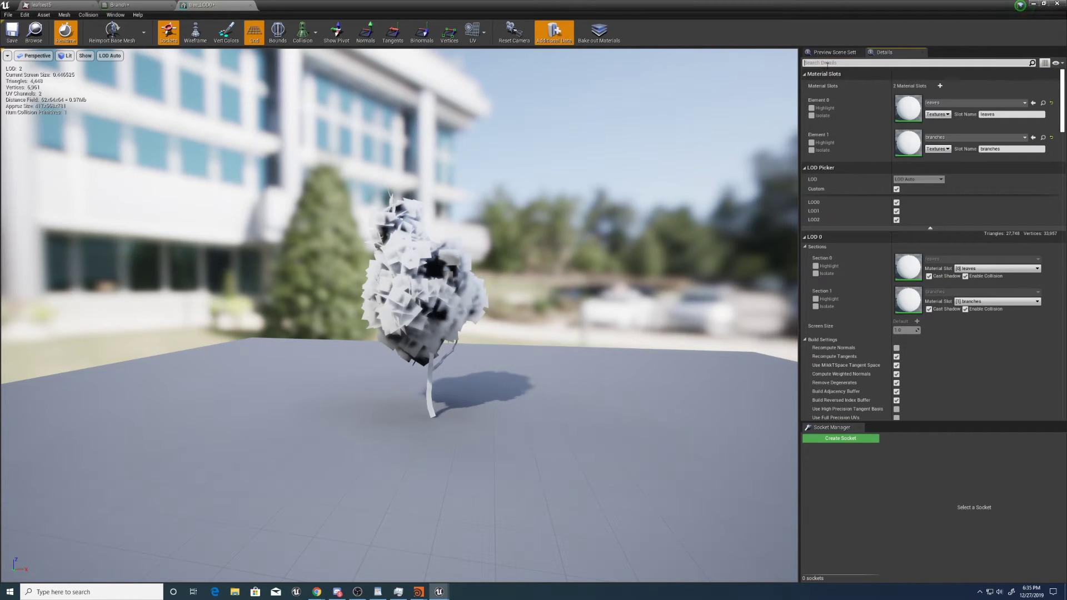
- Search the mesh details for "auto", turn off Auto Compute LOD Distances, and clear the search
click(826, 63)
text(auto)
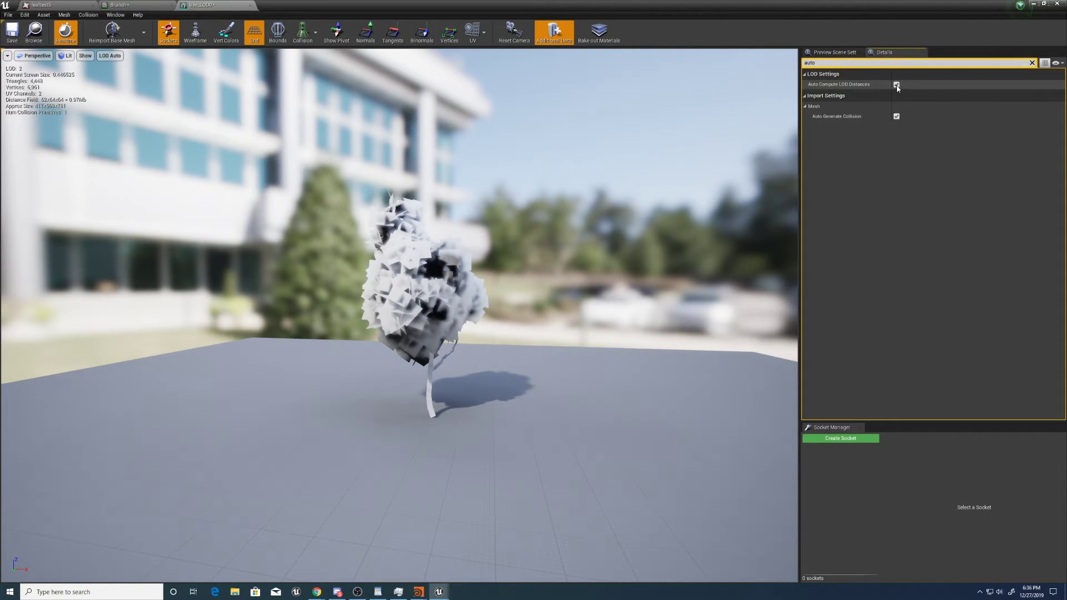
click(1031, 63)
- Examine LOD 1's screen size setting and compare it with the tree's current screen size and displayed LOD at several viewing distances
scroll(855, 265, down, 3)
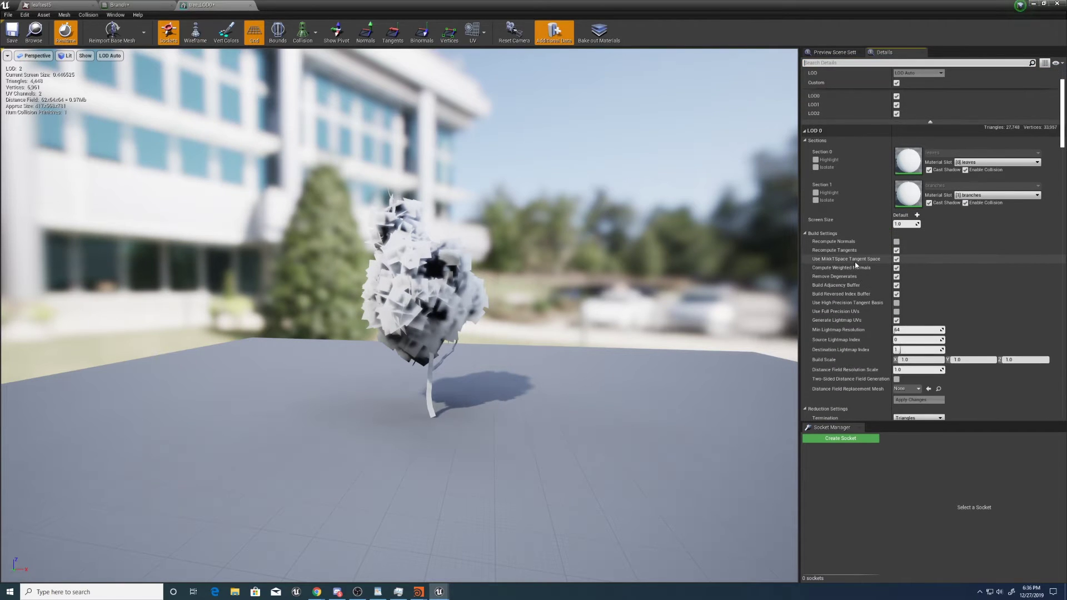
scroll(856, 265, up, 3)
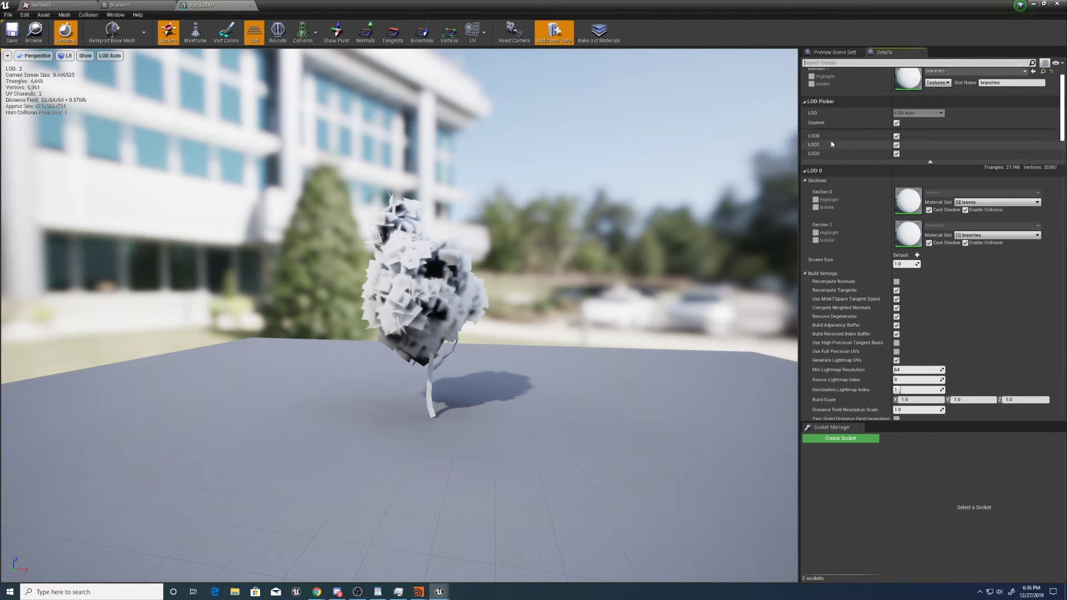
scroll(834, 267, down, 10)
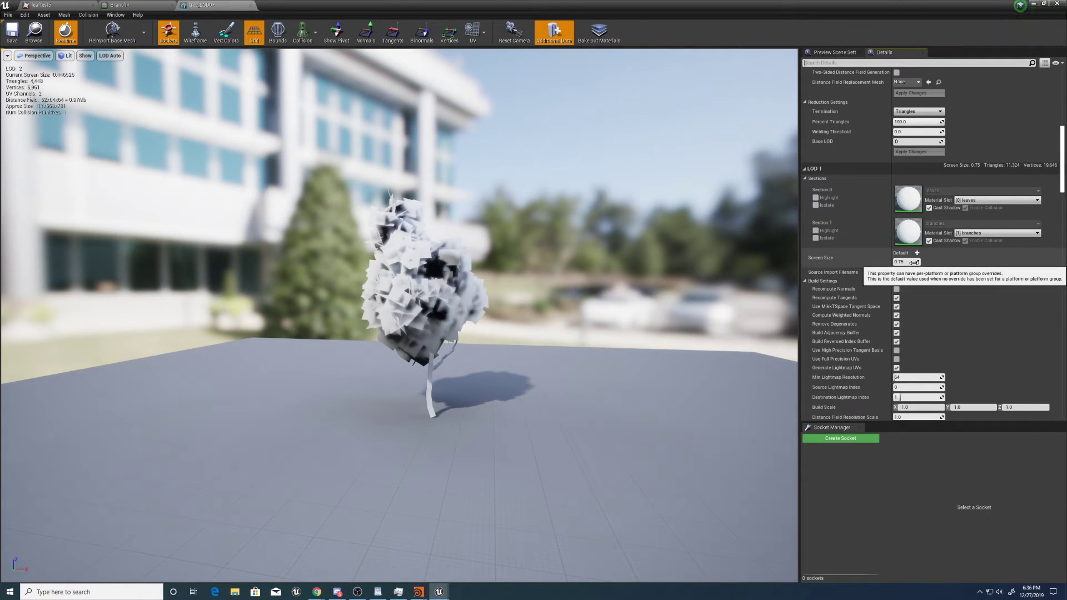
scroll(450, 280, up, 5)
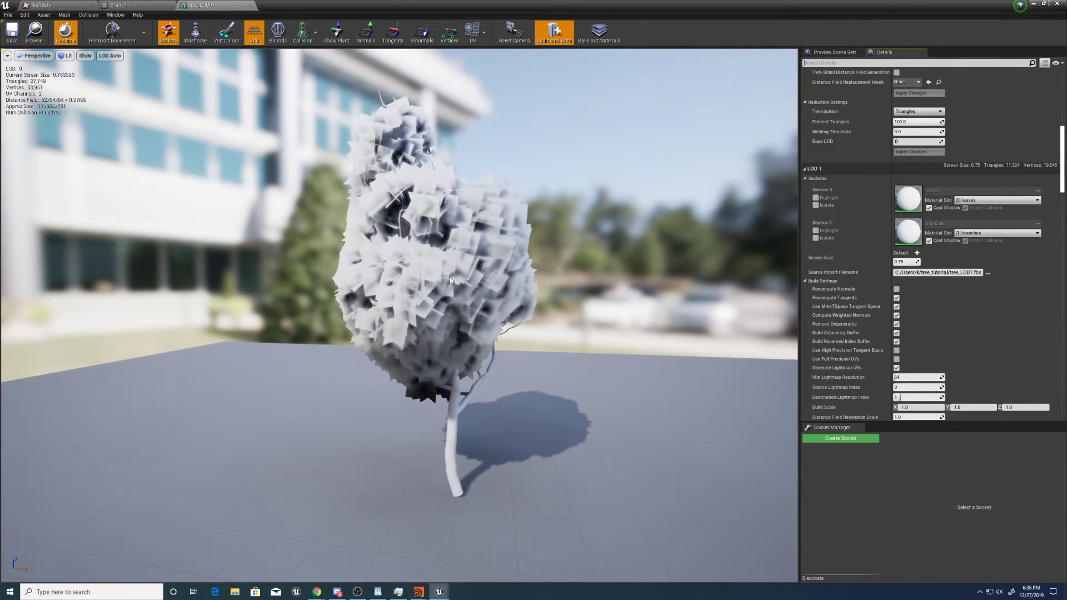
scroll(450, 281, up, 5)
scroll(409, 249, down, 4)
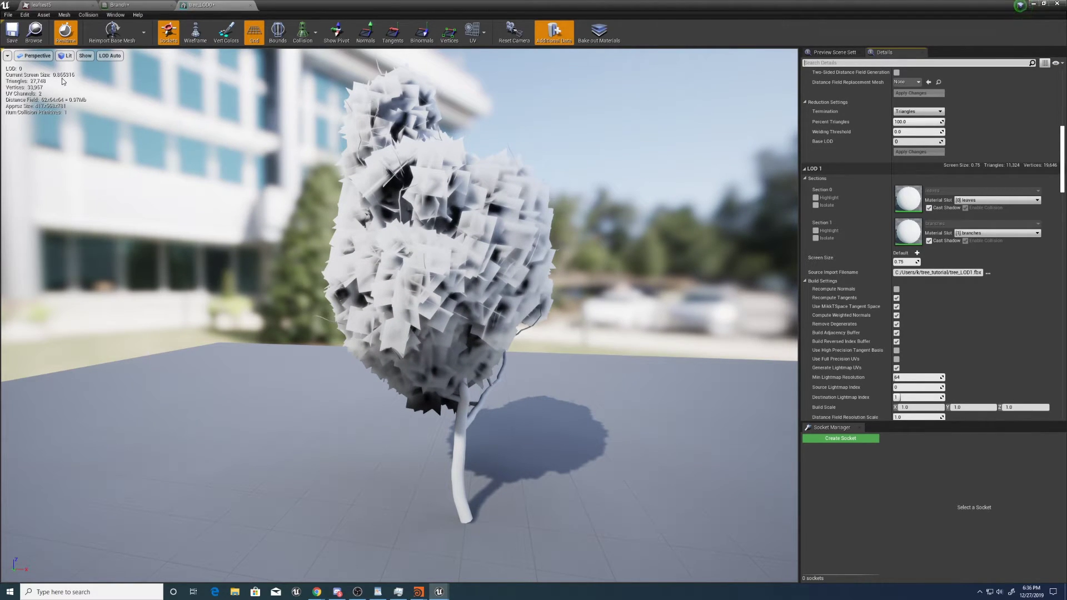
scroll(550, 184, down, 4)
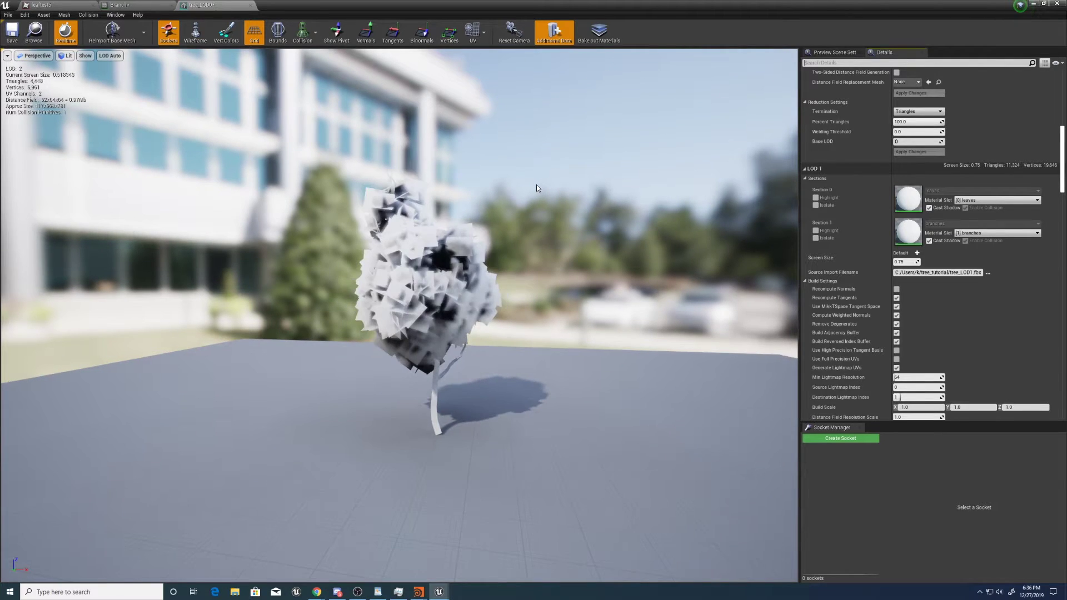
scroll(536, 186, up, 2)
scroll(535, 186, down, 4)
scroll(515, 195, up, 2)
scroll(516, 195, down, 3)
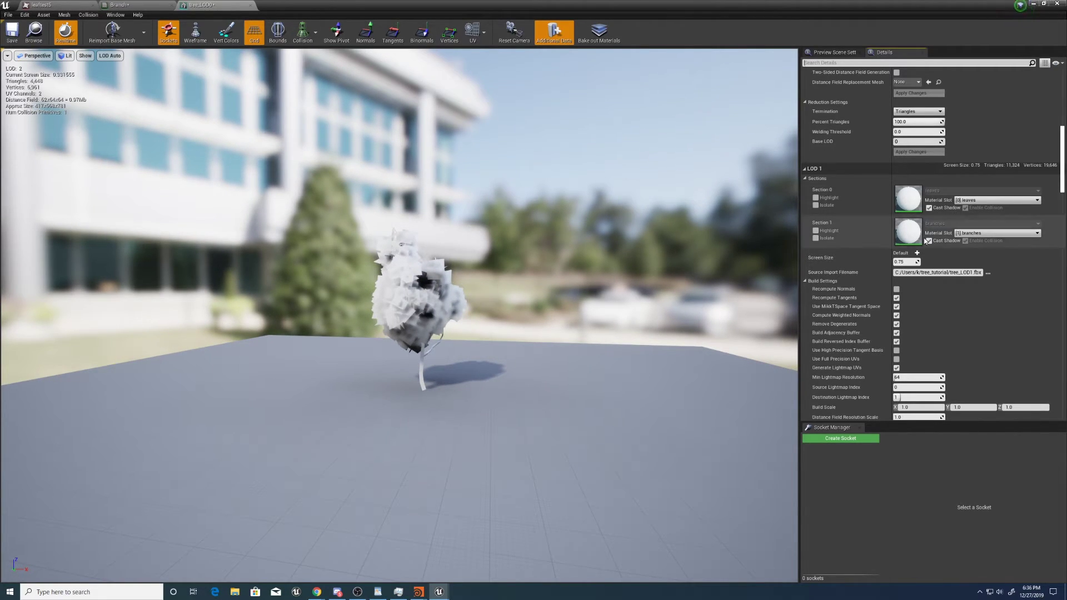
- Set the screen size of LOD 1 to 0.35 and of LOD 2 to 0.125
click(907, 262)
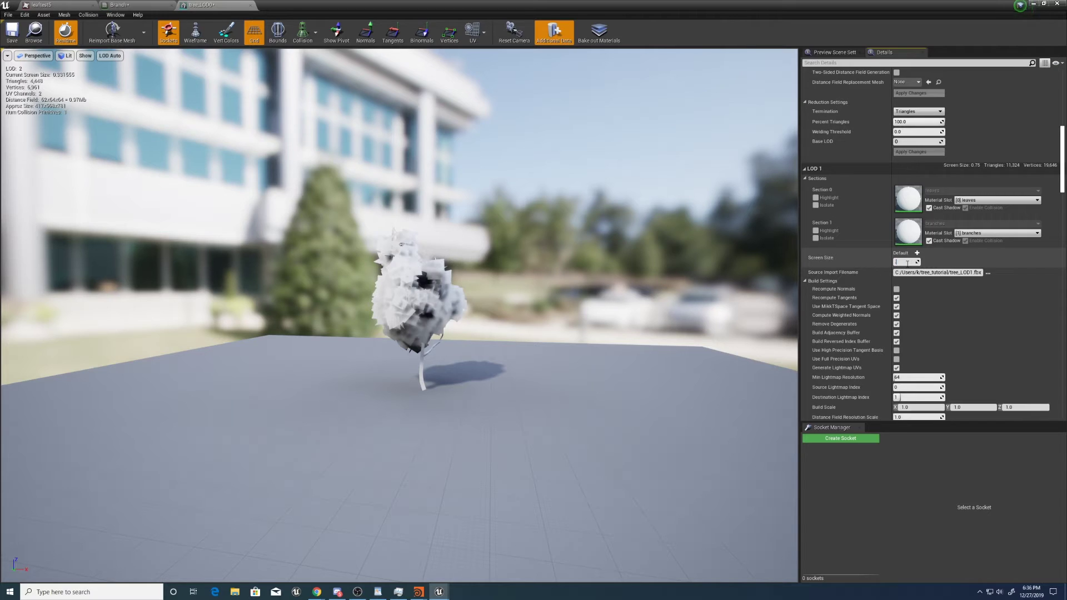
scroll(865, 286, down, 9)
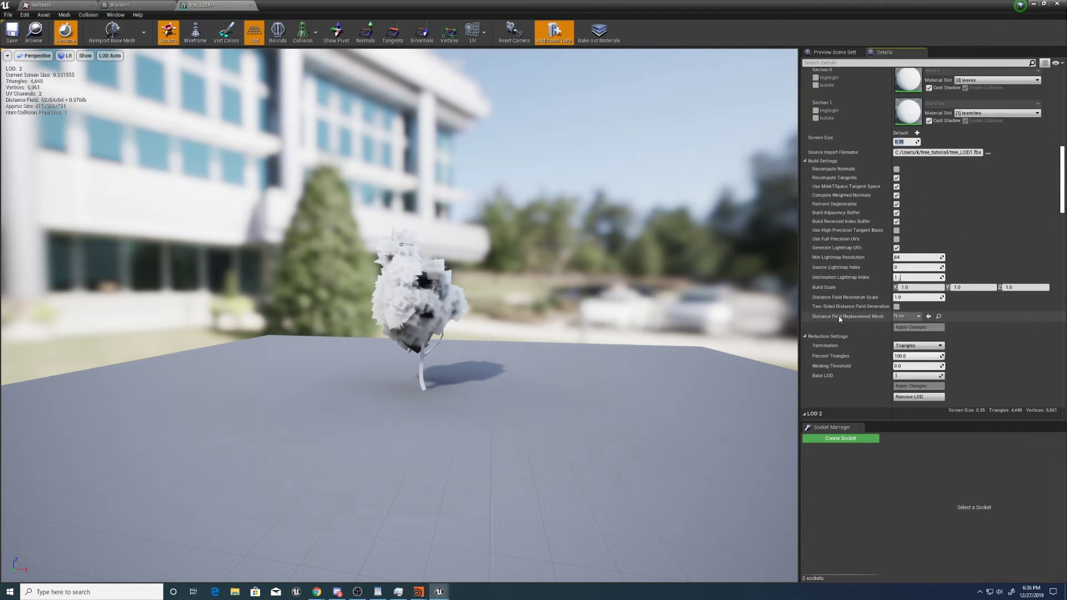
scroll(865, 287, down, 8)
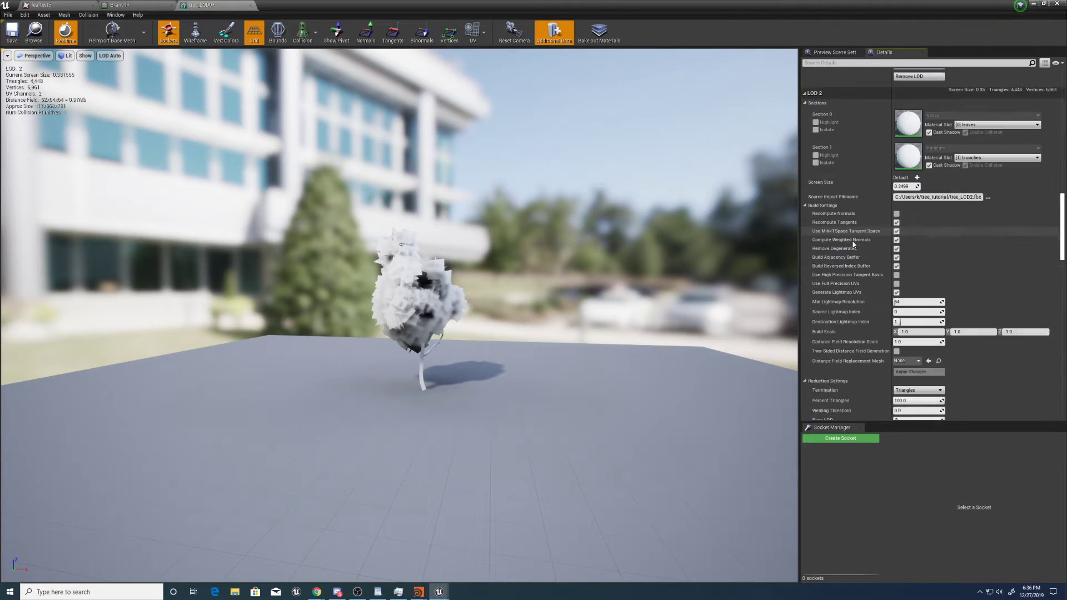
click(901, 172)
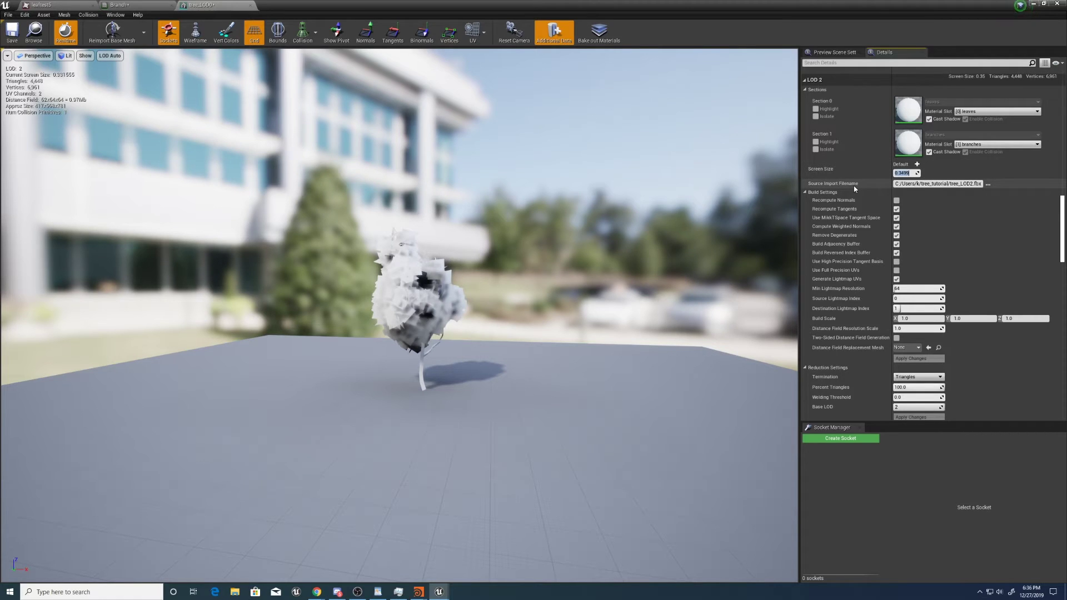
text(.125)
key(Return)
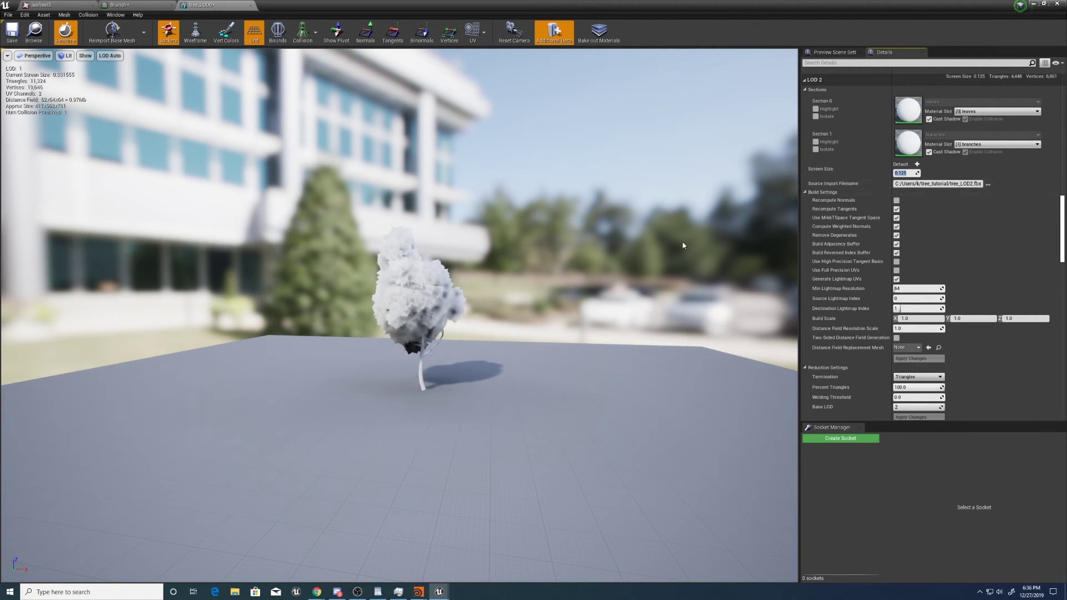
- Check the transitions between the three LODs by viewing the tree repeatedly from near and far
scroll(505, 285, down, 6)
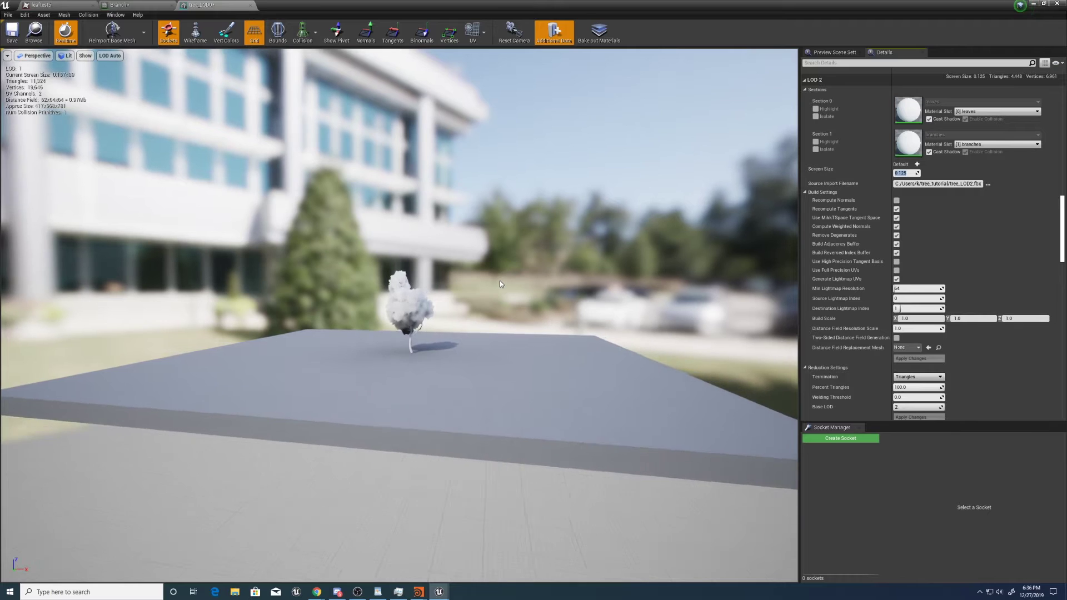
scroll(499, 281, down, 4)
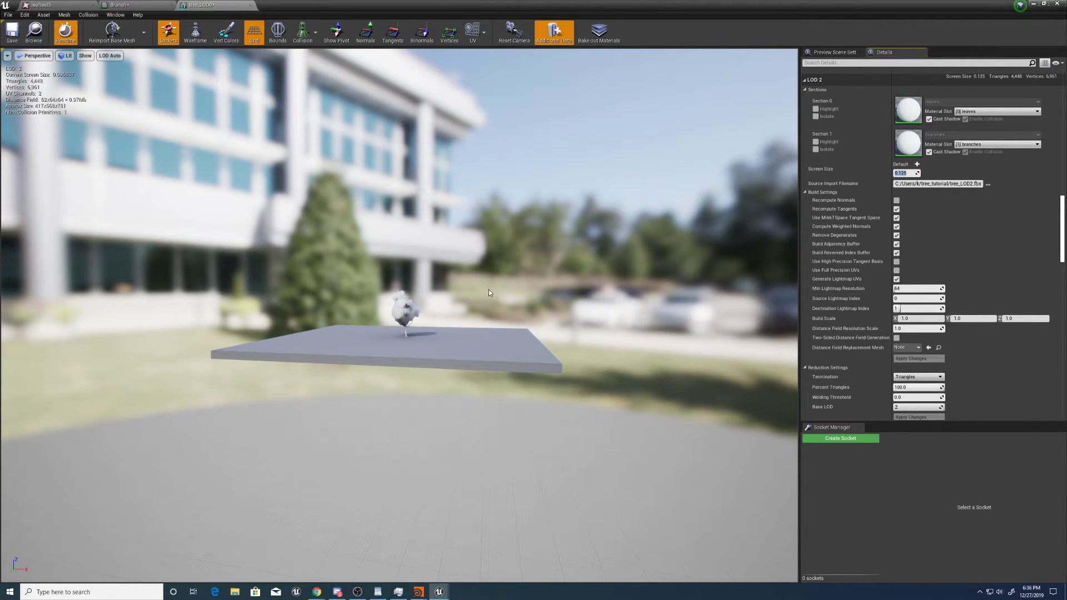
scroll(468, 315, up, 6)
scroll(468, 315, down, 4)
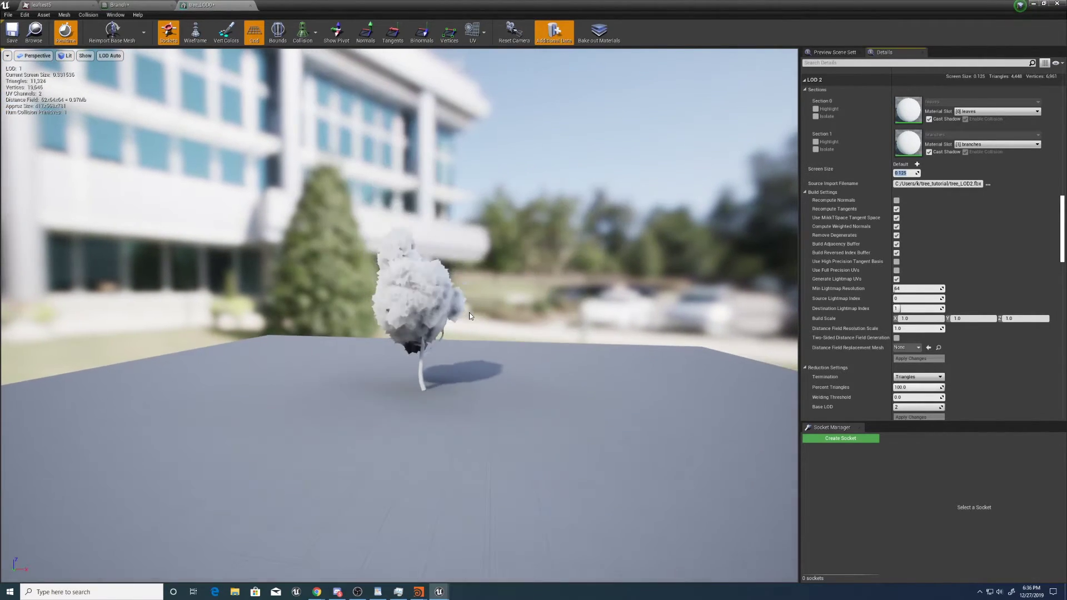
scroll(469, 315, up, 1)
scroll(469, 315, down, 5)
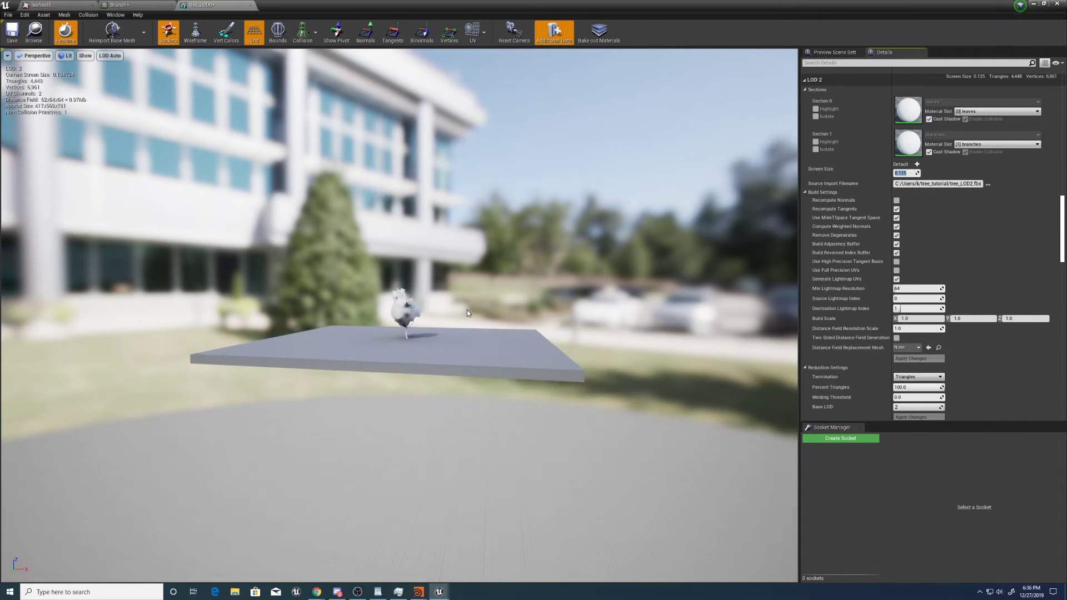
scroll(467, 313, up, 1)
scroll(467, 309, up, 6)
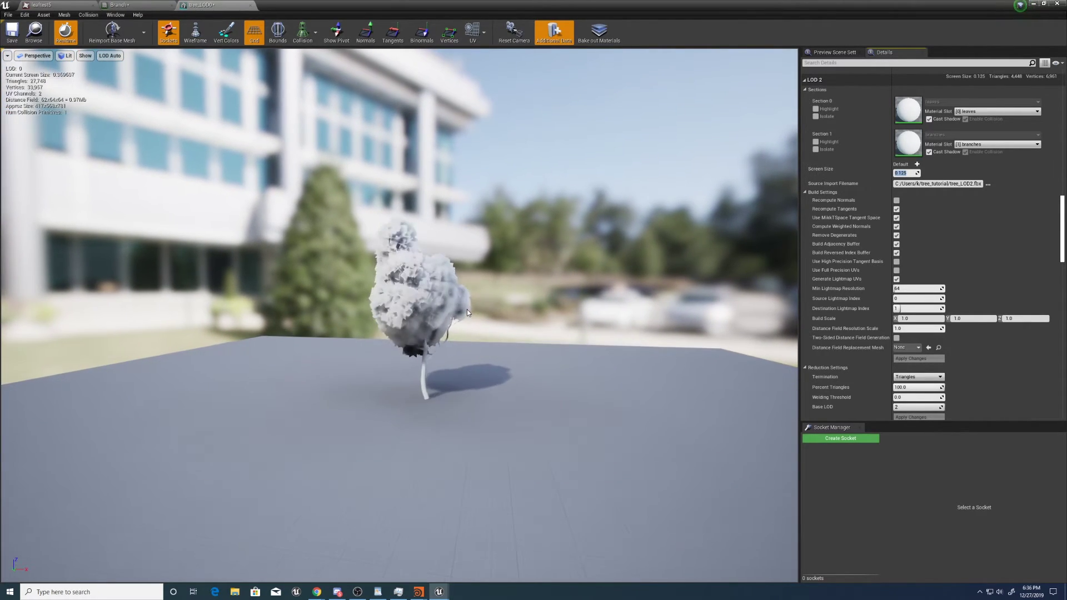
- Compare the tree's LOD switching against its screen size once more from far away and up close
scroll(469, 308, down, 6)
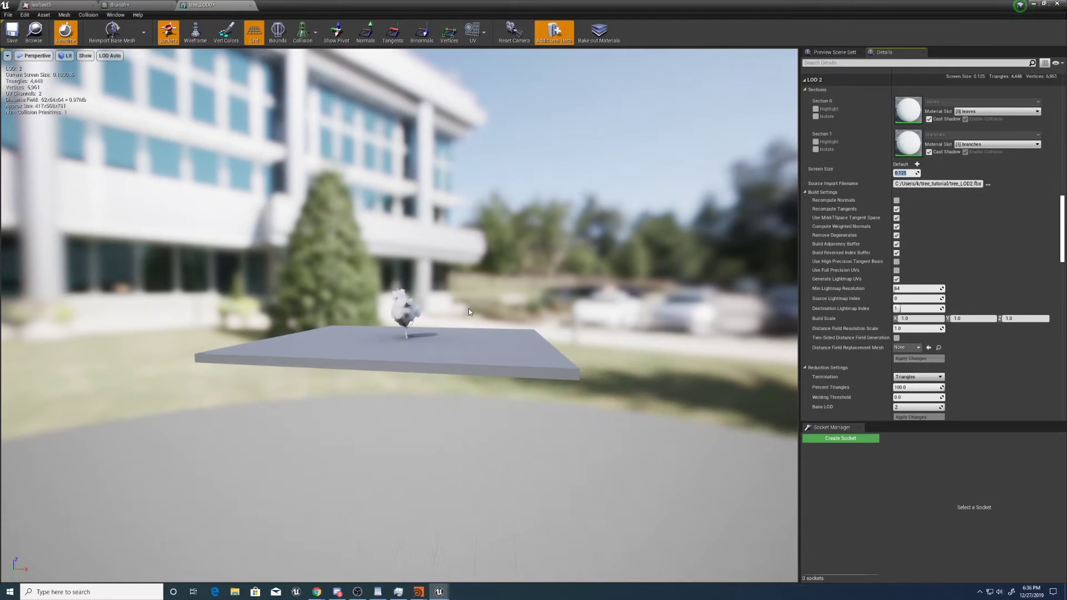
scroll(469, 308, up, 2)
scroll(468, 309, up, 3)
scroll(469, 308, down, 2)
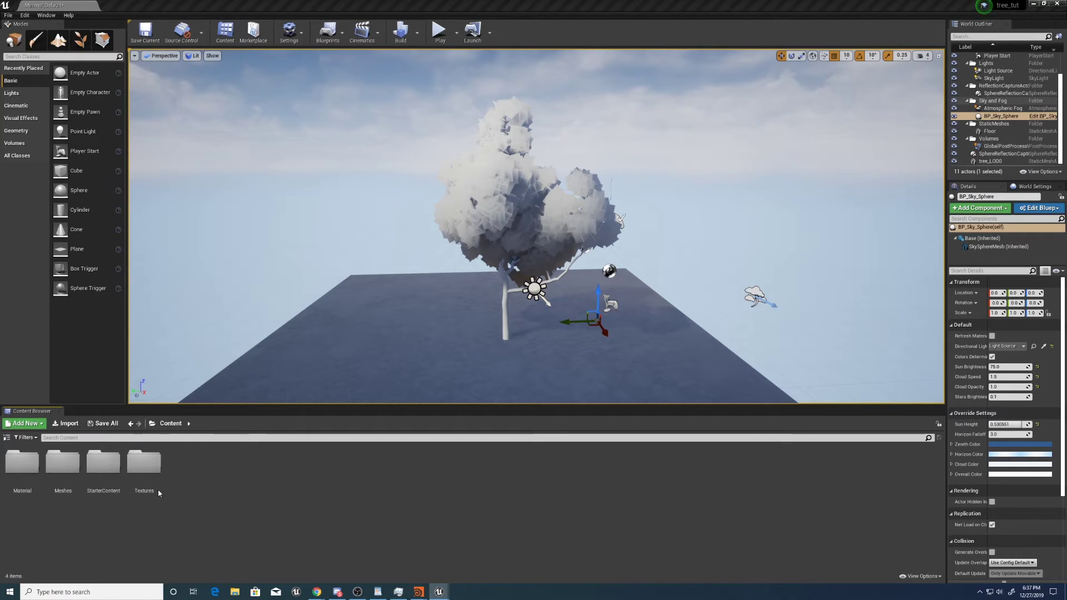
- Create a material named Bark in the Material folder and open it for editing
double_click(23, 463)
click(61, 425)
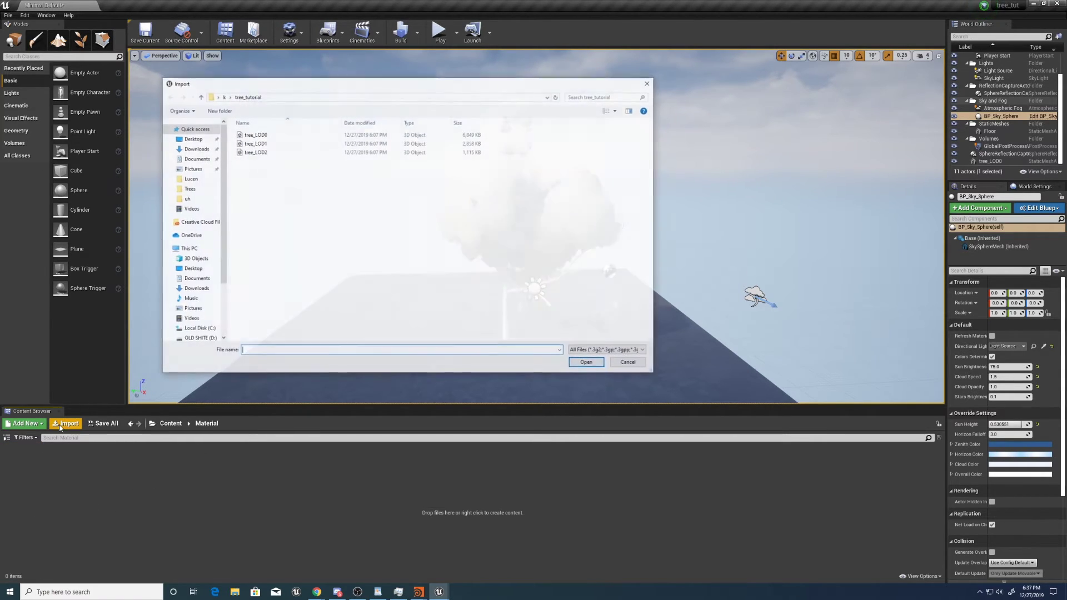
click(627, 361)
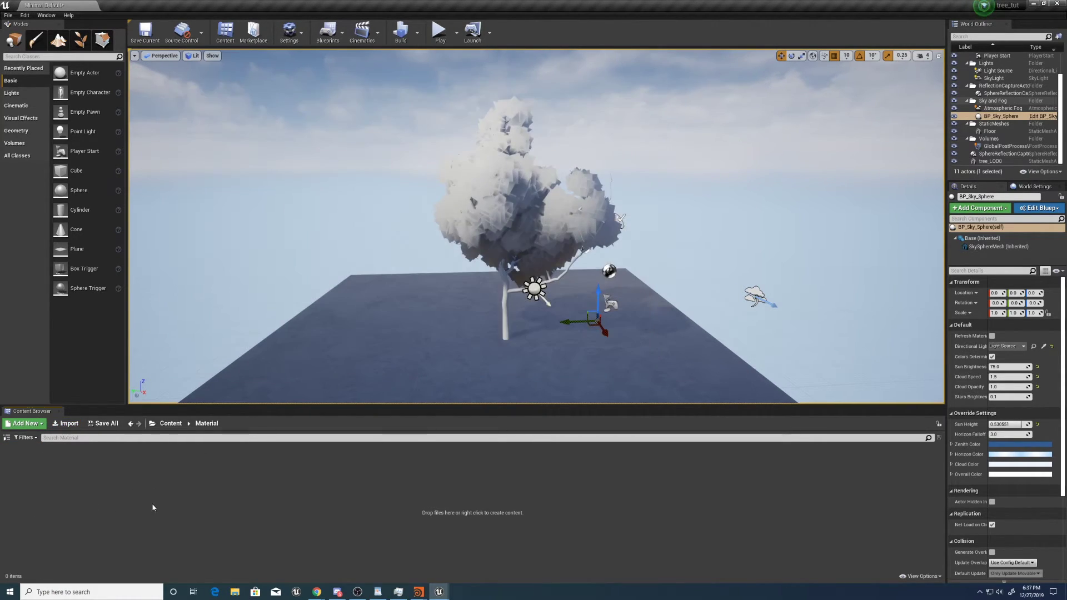
right_click(111, 461)
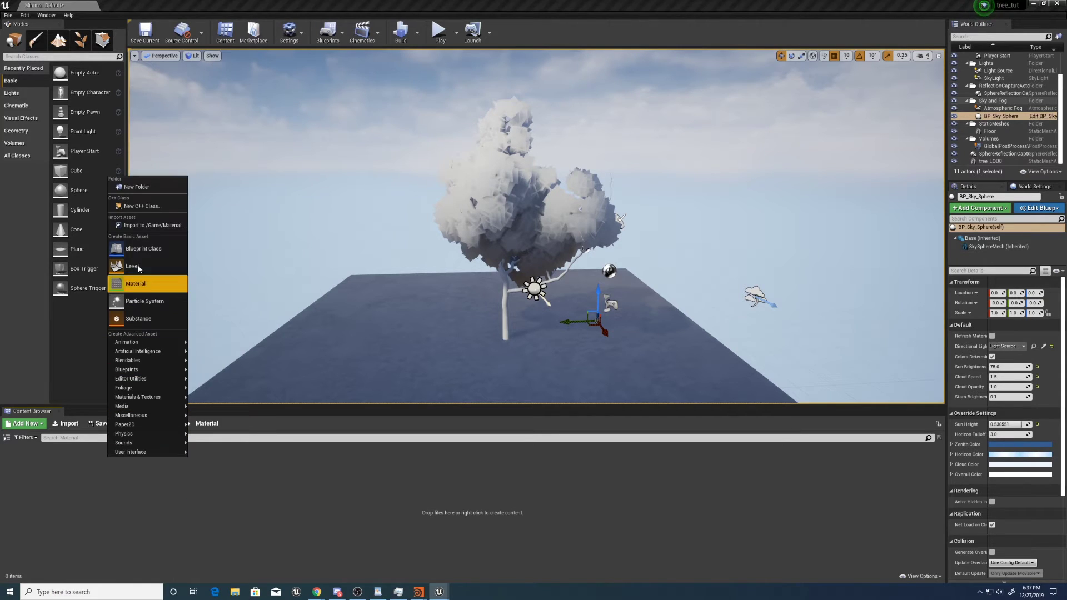
click(139, 284)
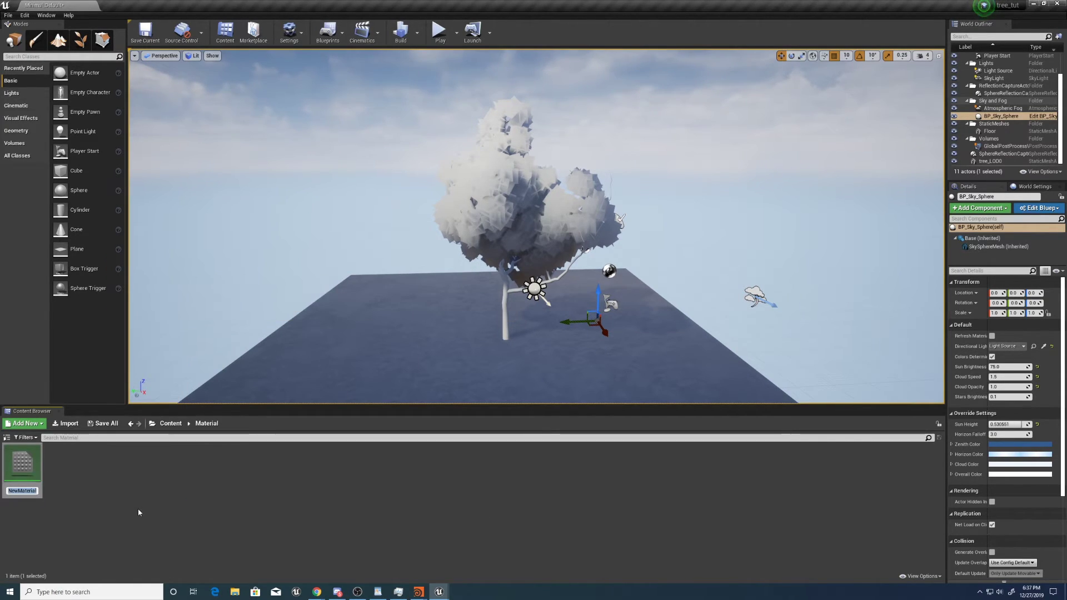
text(Bark)
key(Return)
key(Return)
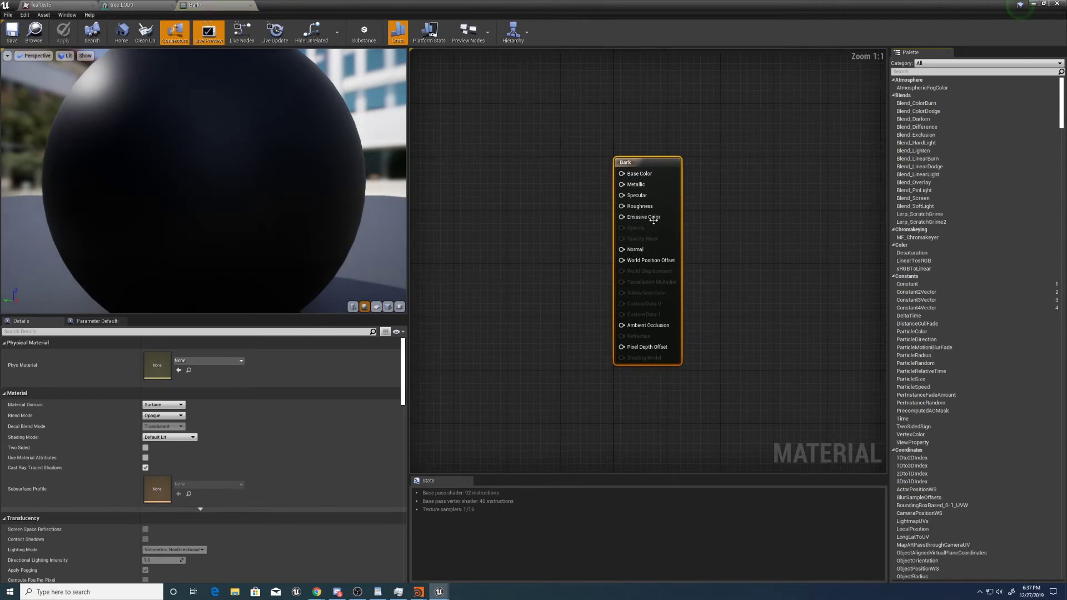
- Add a Constant node, connect it to the Bark material's Roughness input, and convert it to a parameter named Roughness
right_drag(528, 210, 626, 219)
right_click(628, 219)
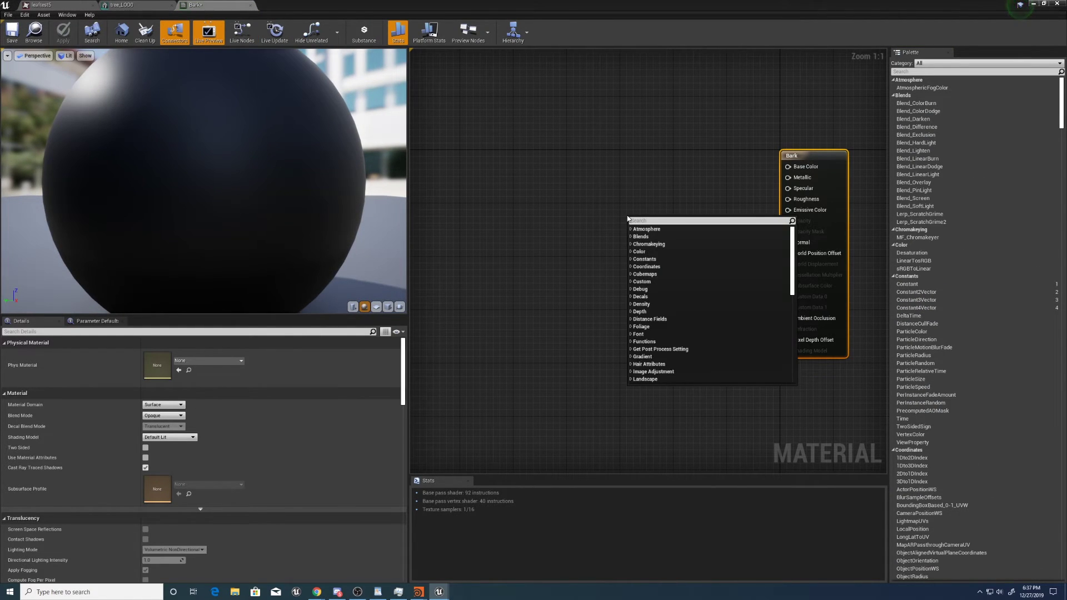
text(const)
key(Return)
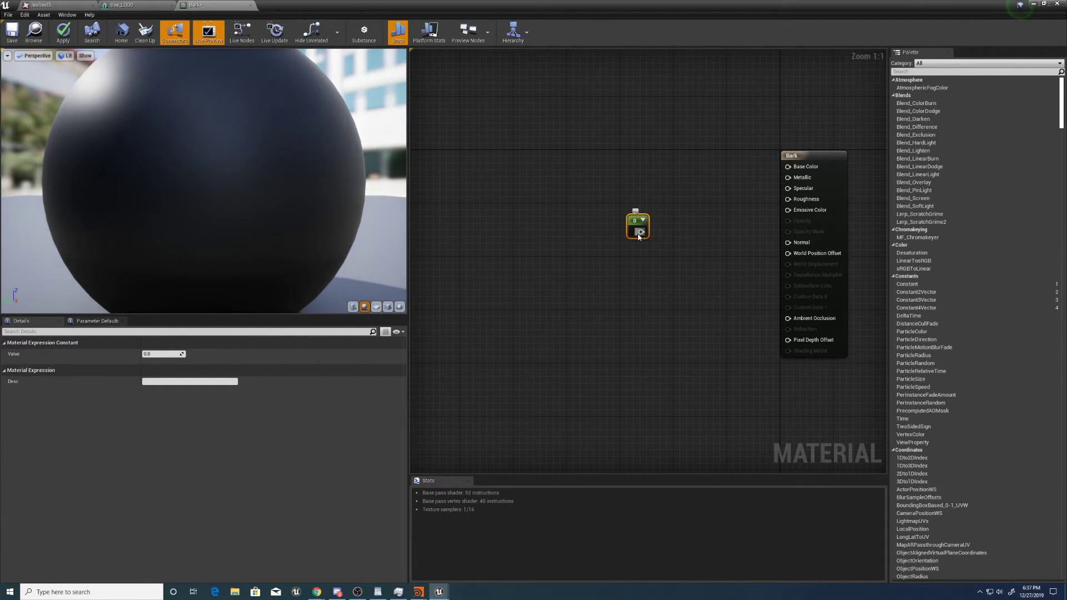
drag(640, 236, 787, 199)
right_click(643, 222)
click(646, 227)
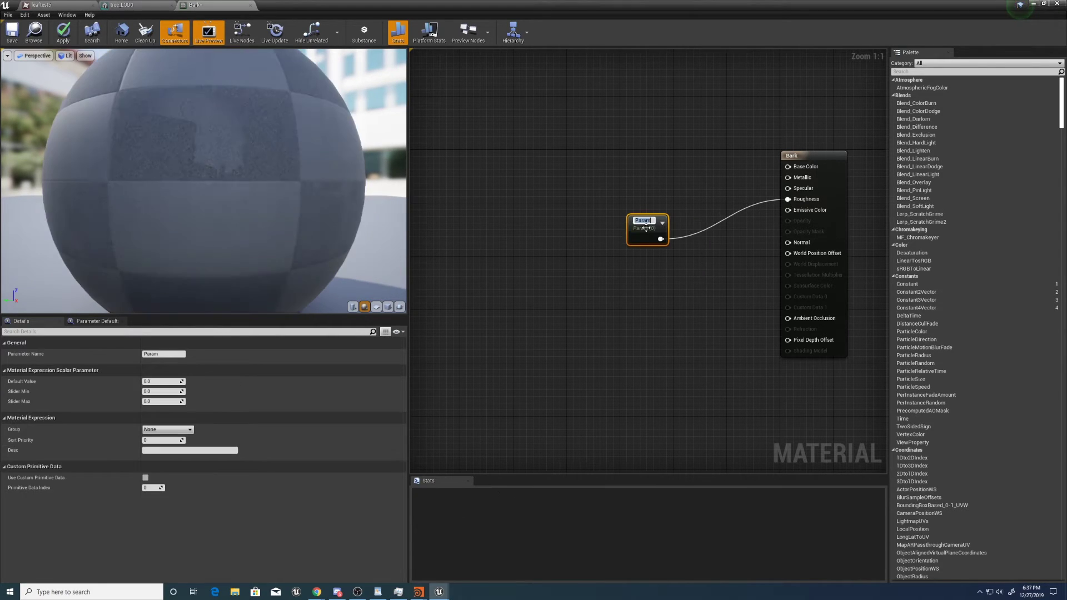
text(Roughn)
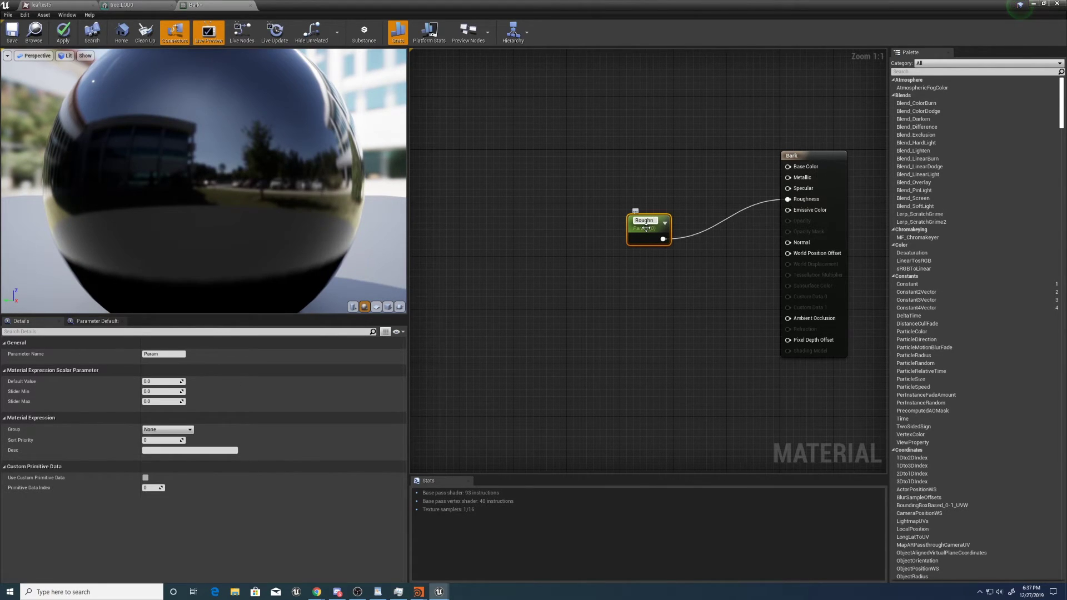
text(ess)
key(Return)
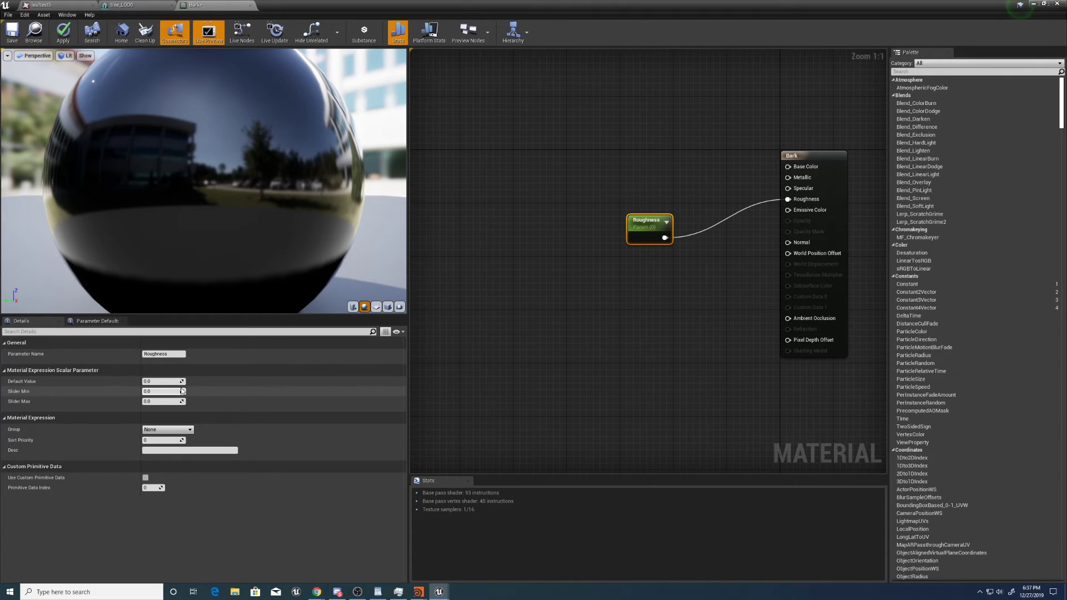
- Set the Roughness parameter's default value to 1 and apply the material changes
click(162, 381)
text(1)
key(Return)
click(555, 364)
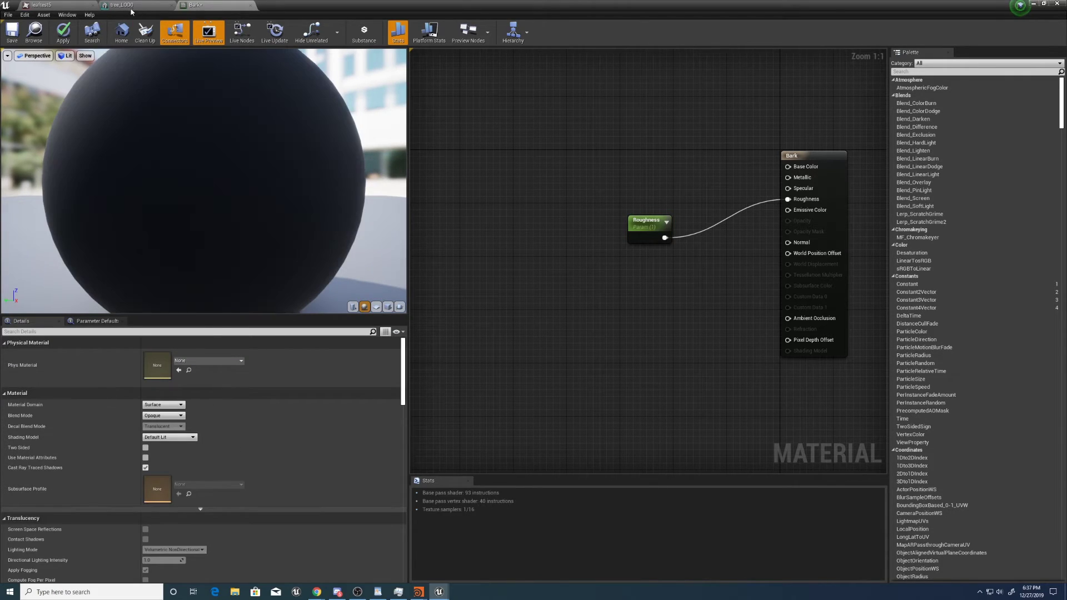
click(64, 34)
- Add a vector parameter named Color feeding the Base Color input and place it above the Roughness parameter
drag(787, 166, 634, 164)
text(vectorp)
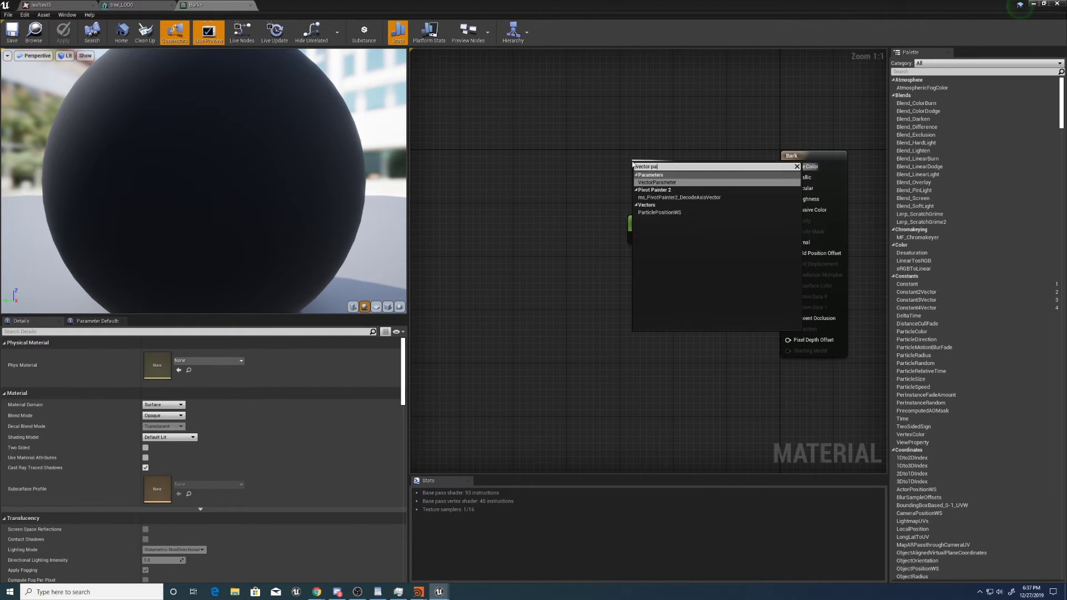
key(Return)
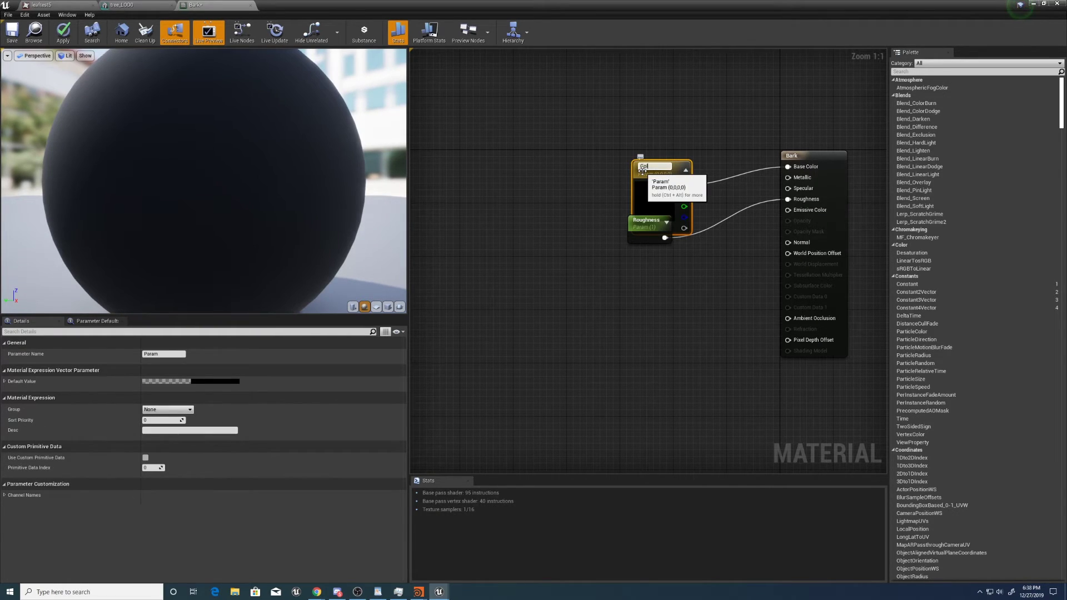
drag(643, 171, 610, 135)
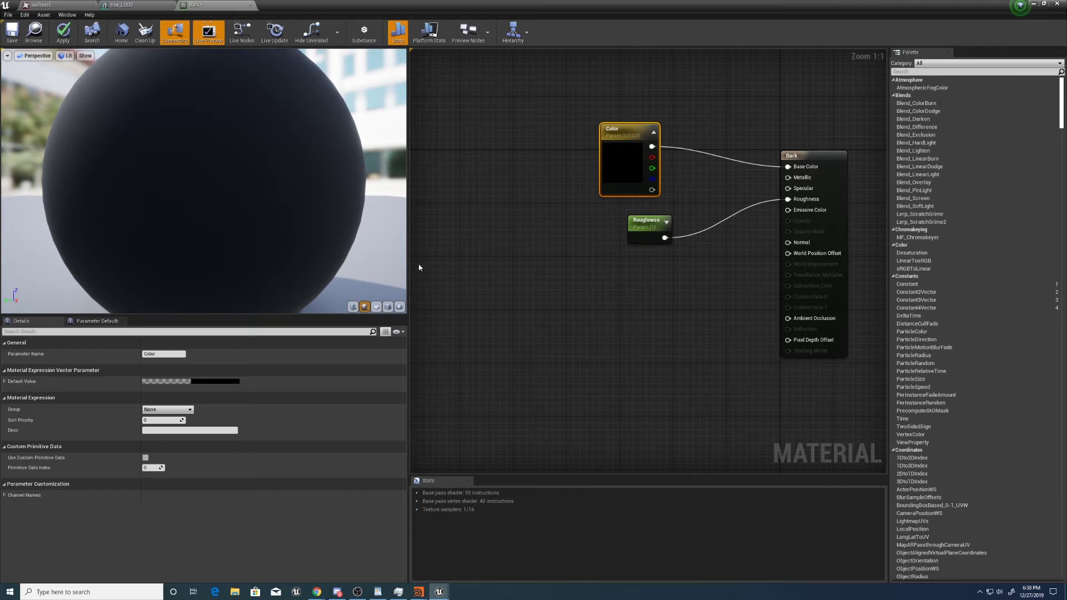
- Set the Color parameter's default value to a medium brown and apply the Bark material
click(219, 382)
click(331, 390)
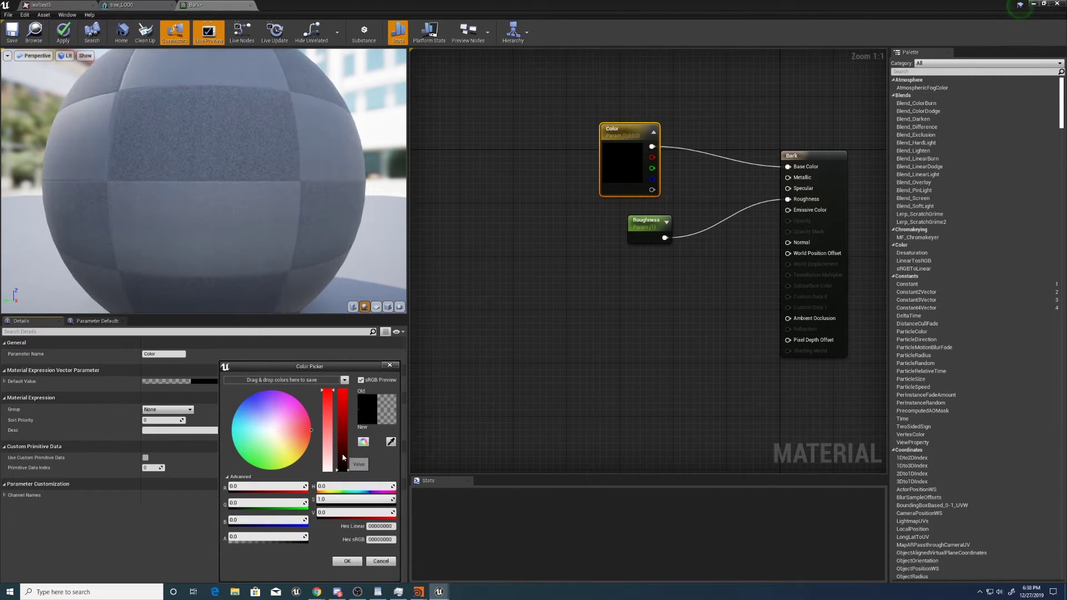
click(343, 451)
click(305, 443)
drag(337, 451, 338, 462)
click(348, 562)
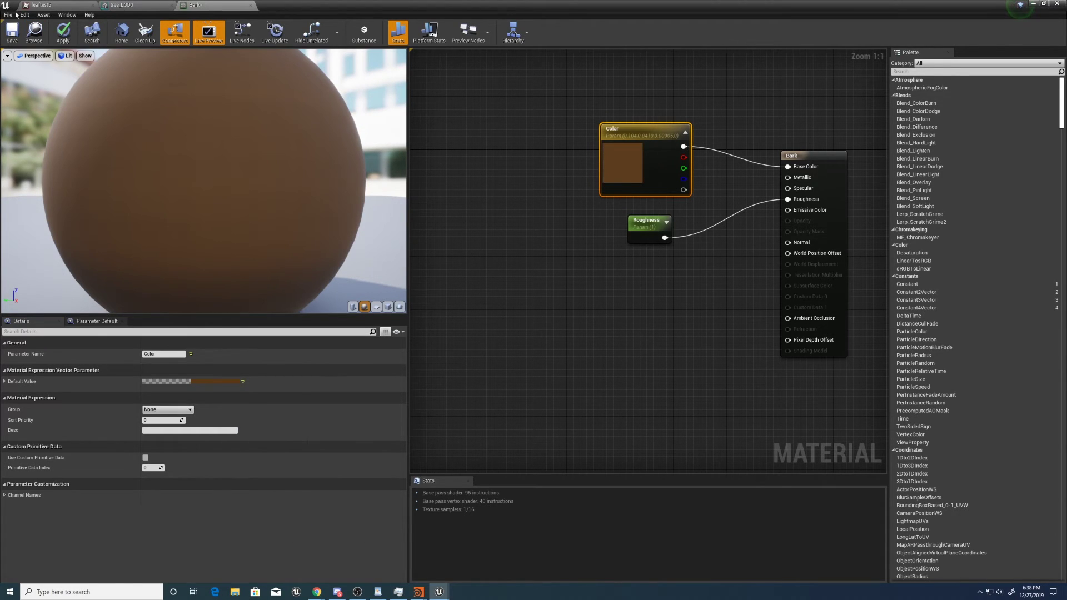
click(66, 34)
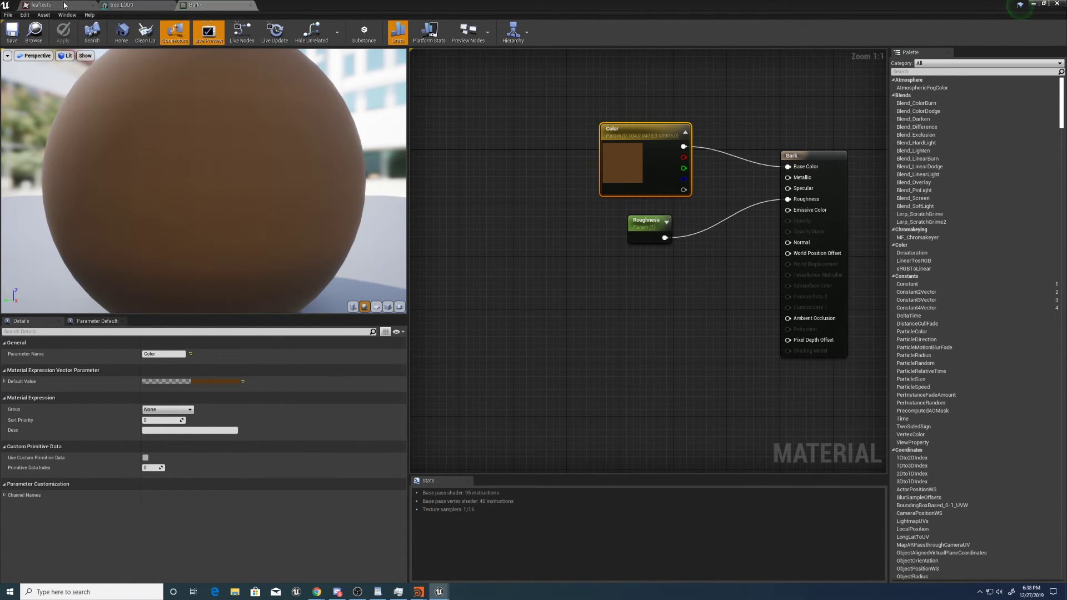
- Return to the level editor and create a material instance of Bark with the default name Bark_Inst
click(1043, 5)
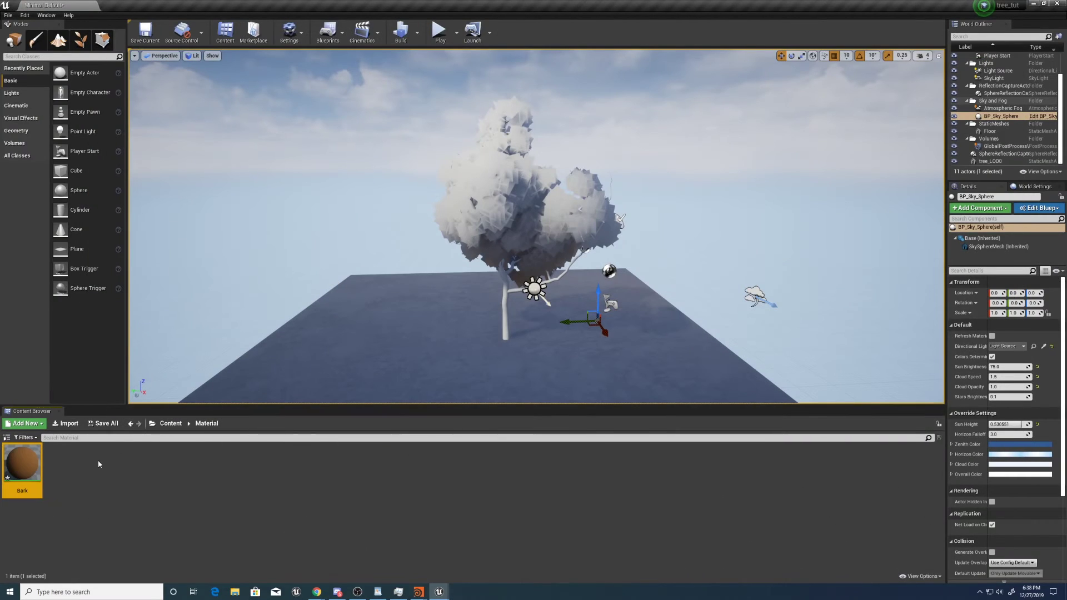
right_click(37, 464)
click(81, 253)
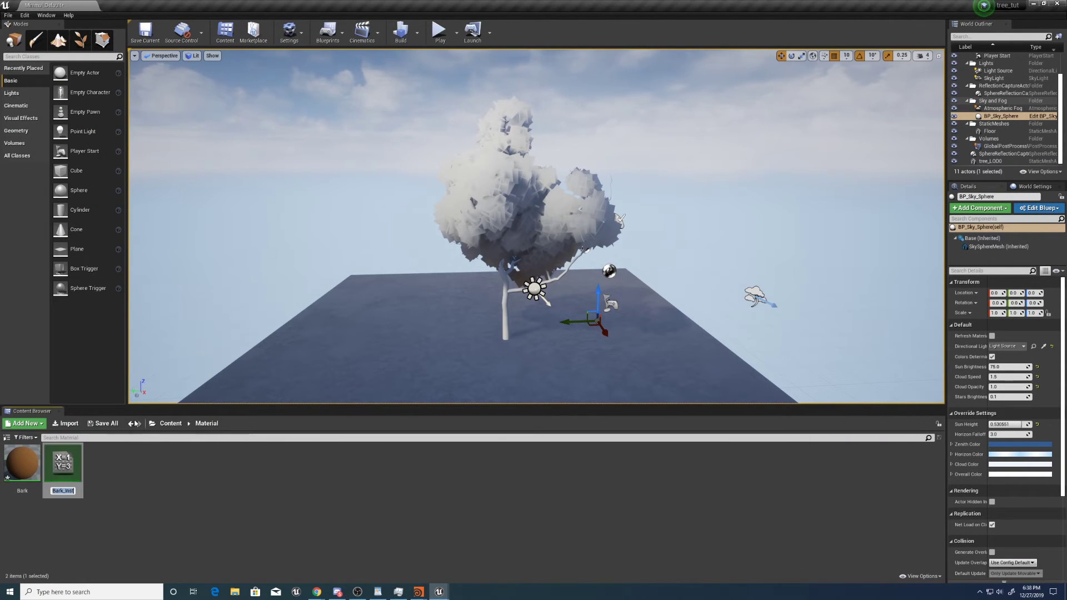
- Assign Bark_Inst to the branches material slot (Element 1) of the tree in the level and check the trunk
click(531, 189)
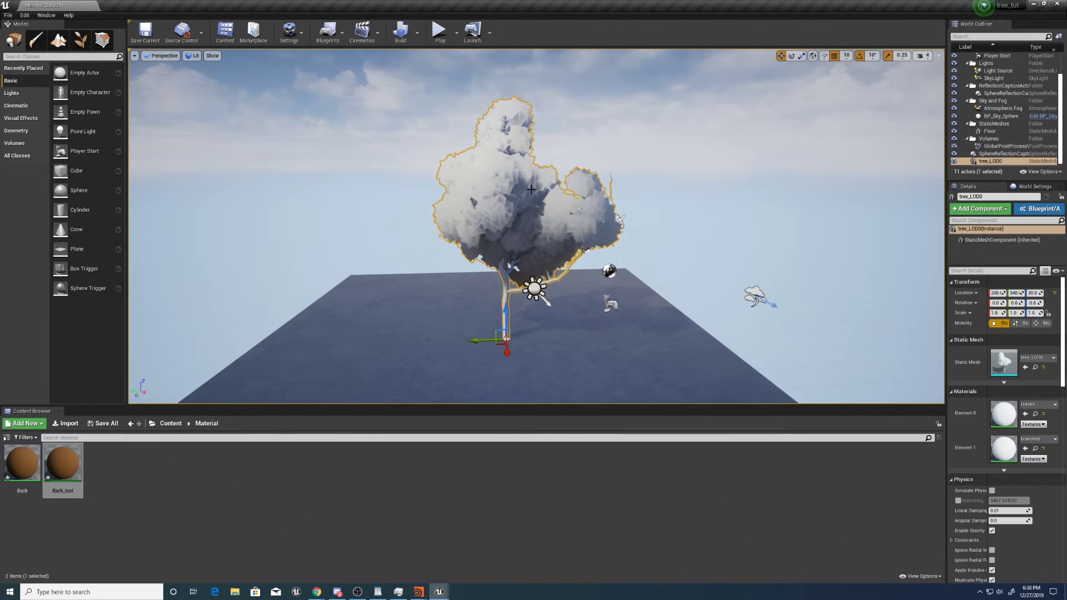
drag(62, 466, 1026, 467)
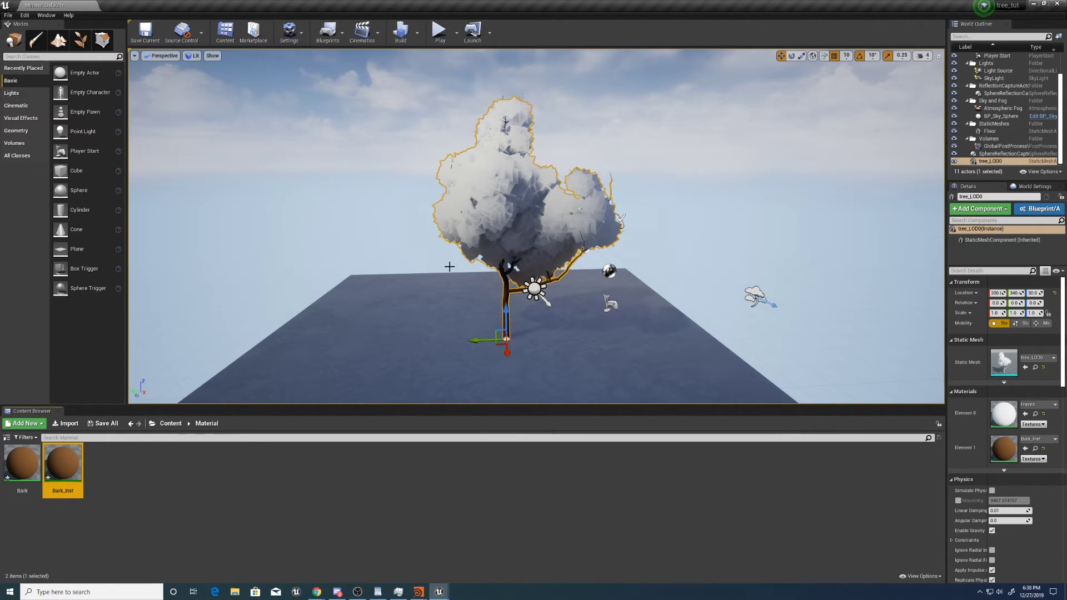
click(396, 261)
middle_drag(442, 297, 412, 289)
scroll(414, 283, up, 3)
scroll(411, 289, down, 3)
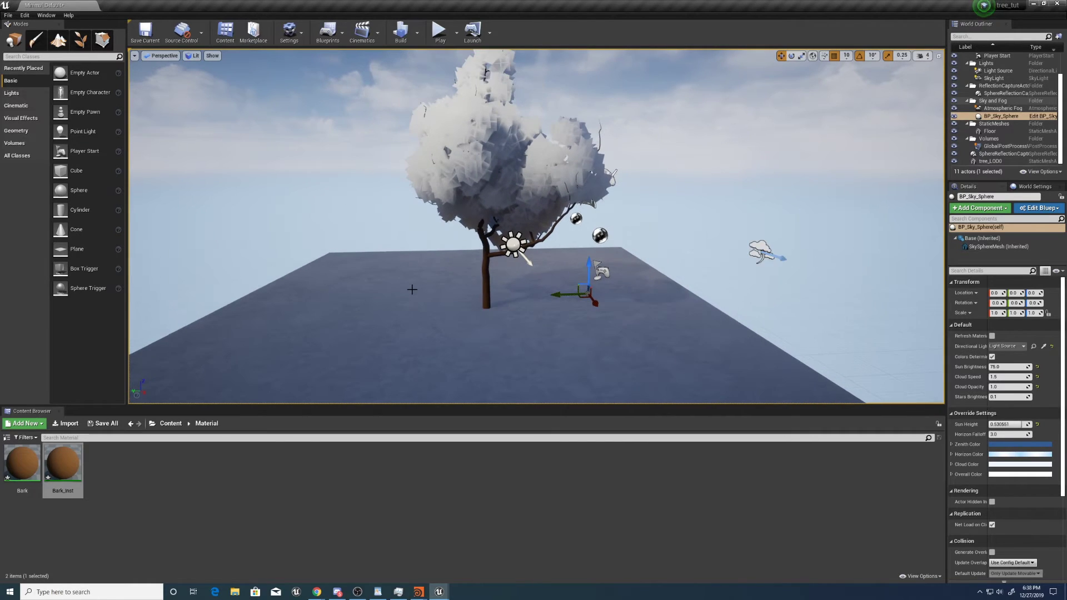
scroll(412, 290, up, 3)
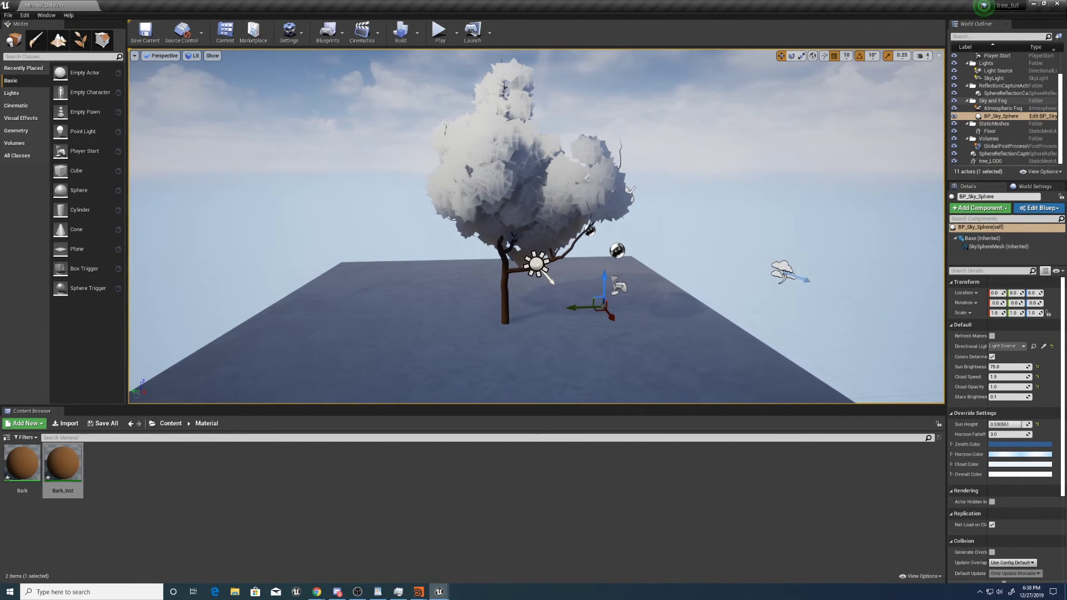
click(135, 474)
click(67, 424)
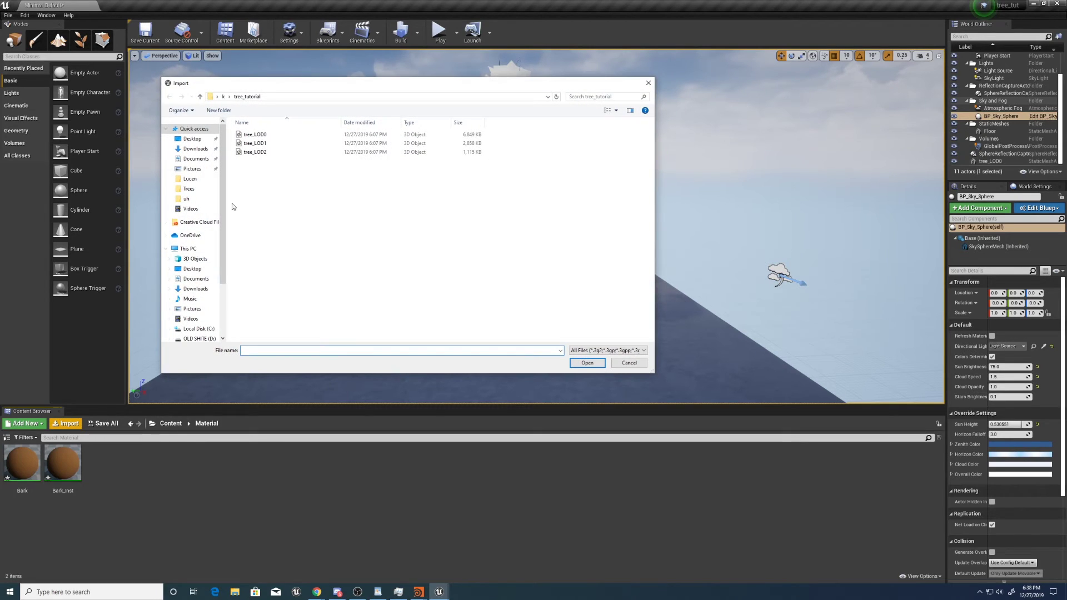
click(629, 363)
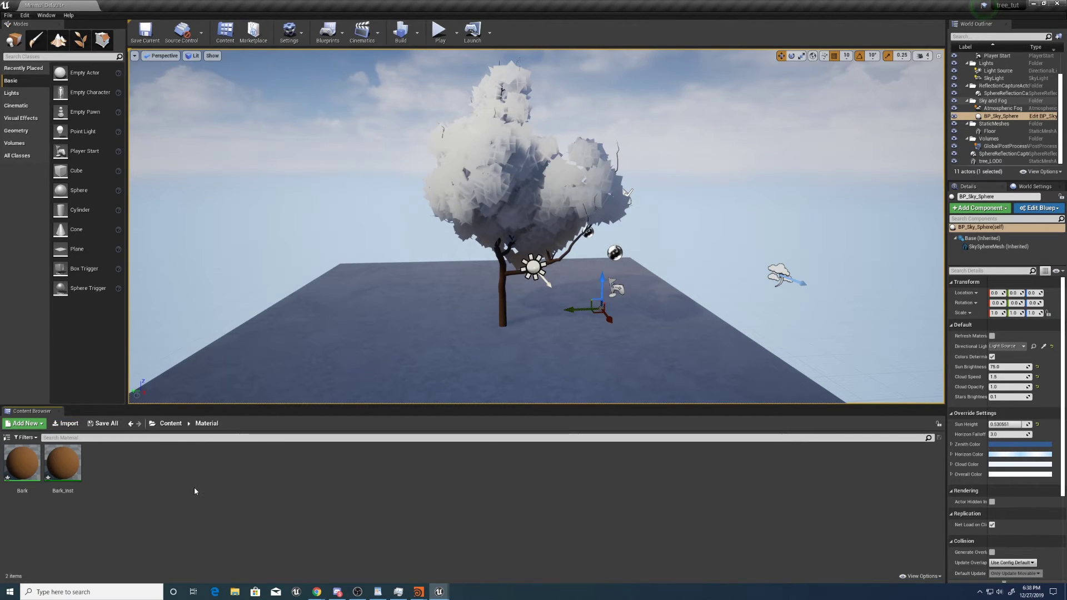
- Create a second material named Leaves in the Material folder, open it, and widen the graph area slightly
right_click(155, 467)
click(171, 294)
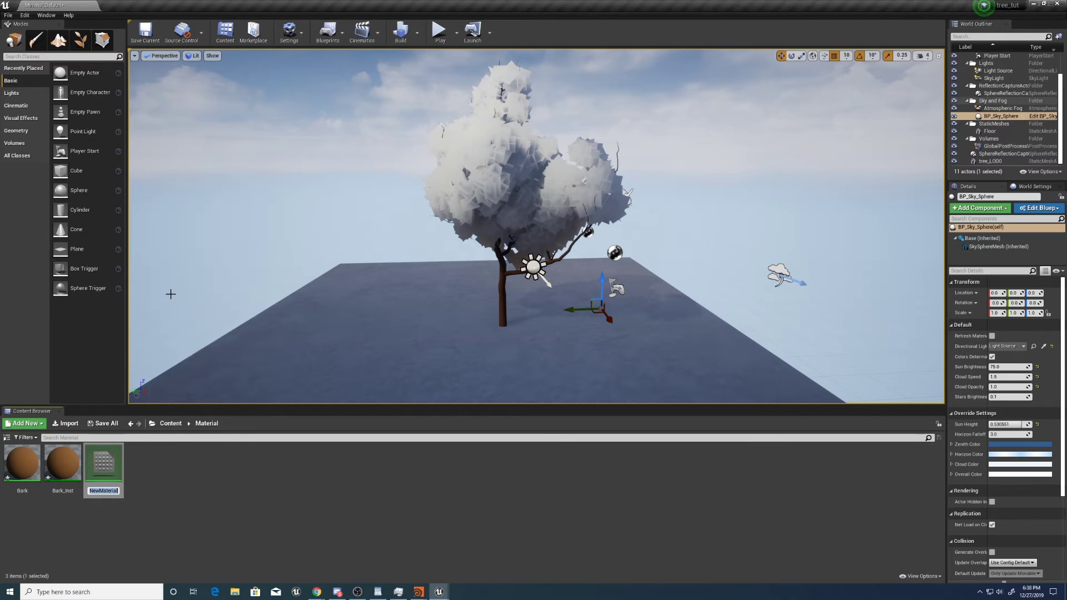
key(Return)
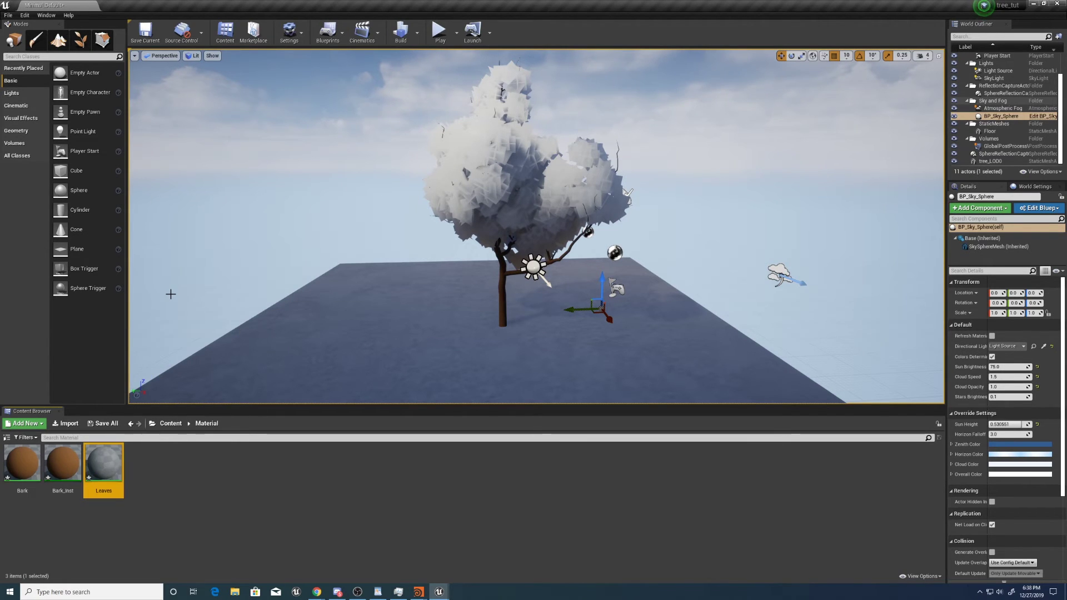
double_click(103, 467)
scroll(643, 178, down, 3)
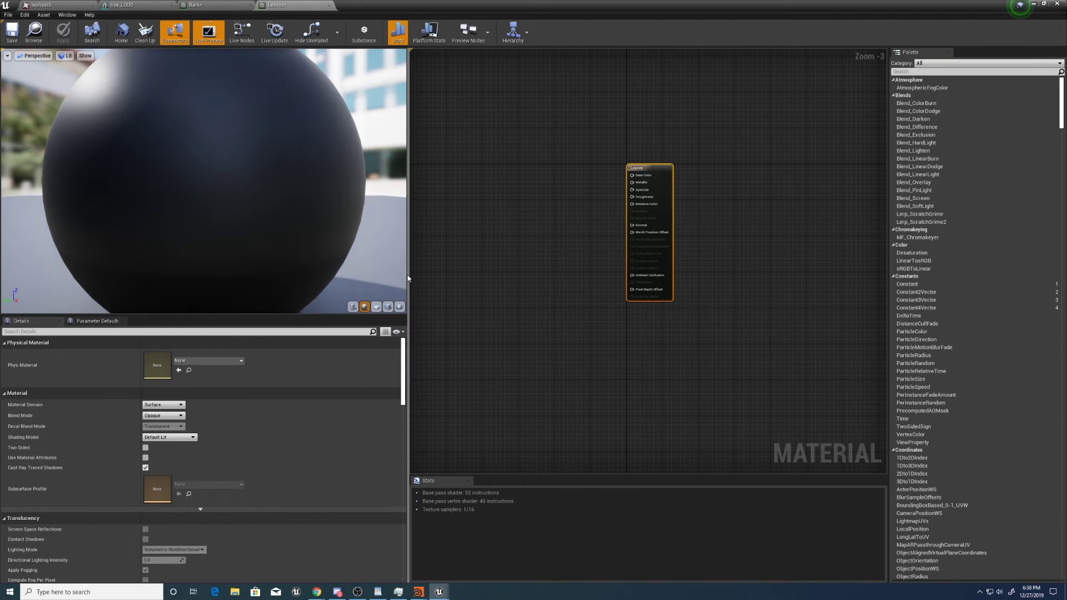
drag(408, 279, 387, 268)
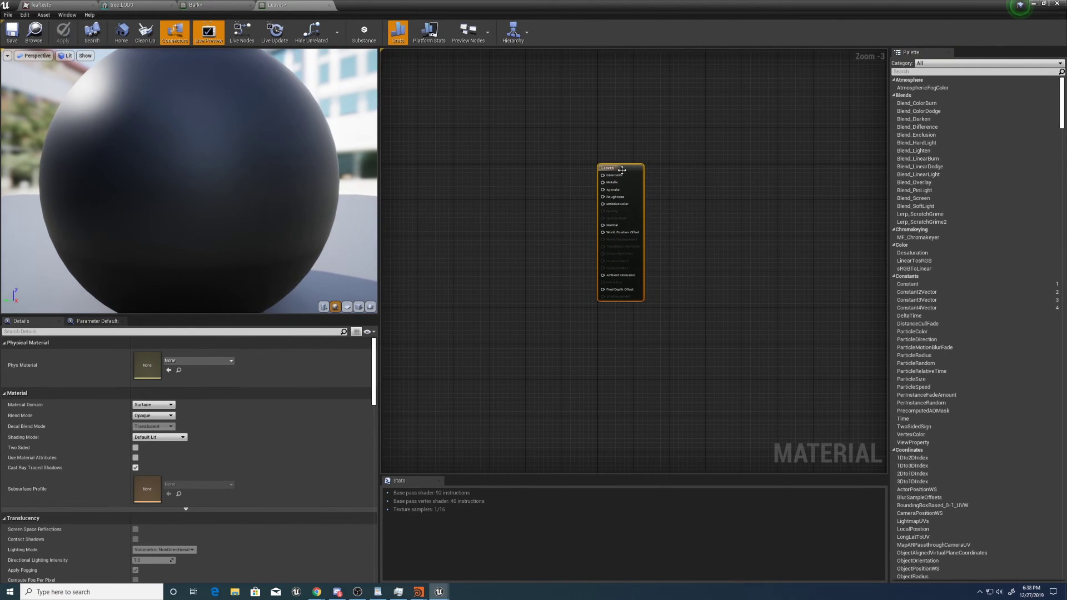
- Move the Leaves output node aside and add a 2D texture sample parameter named LeafTex to the graph
drag(603, 167, 793, 171)
right_click(503, 214)
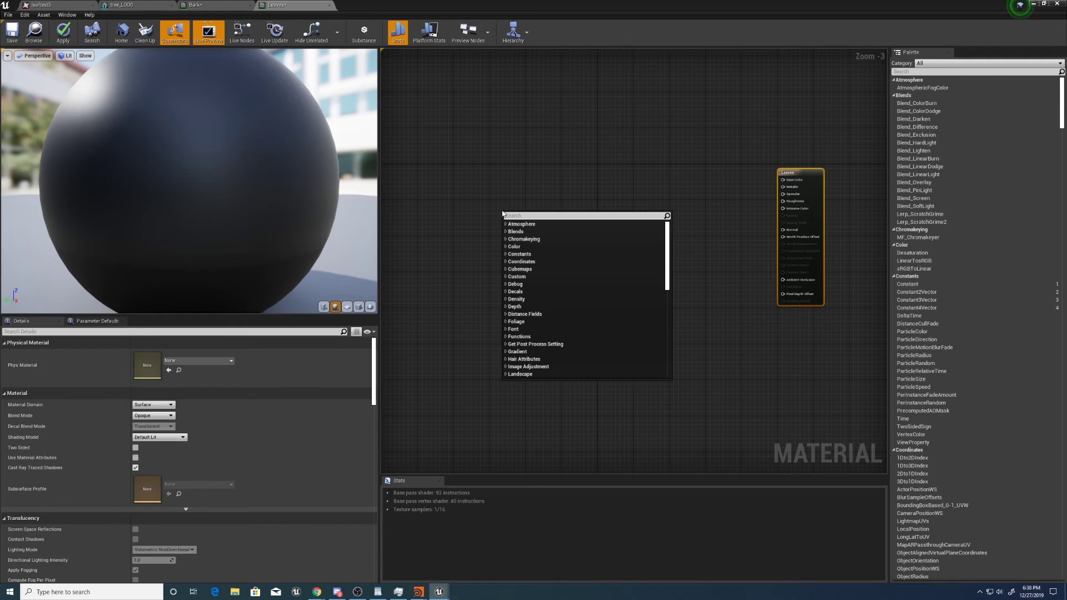
text(textur)
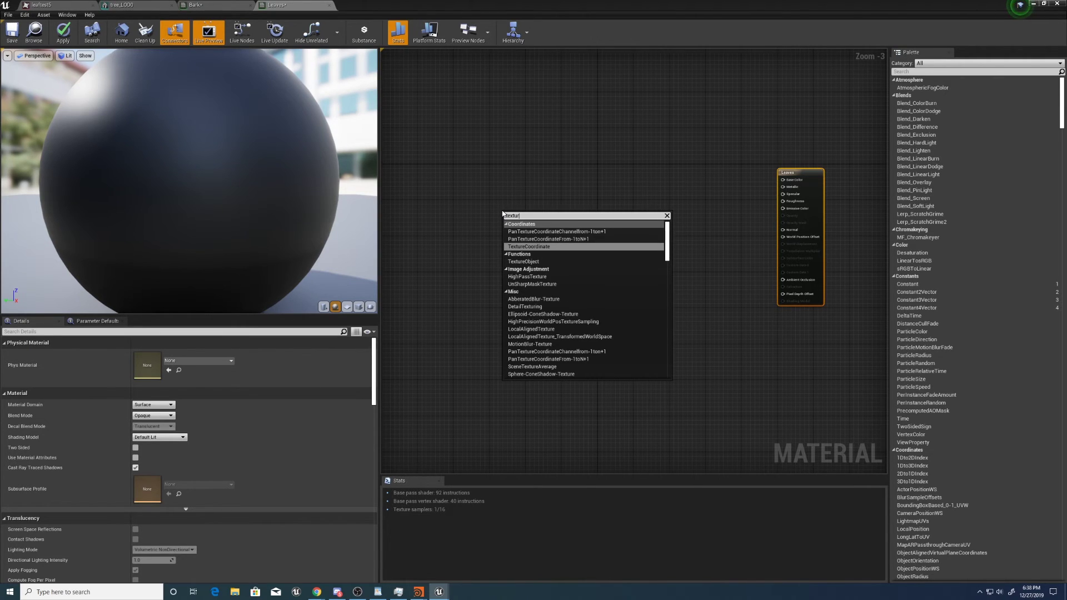
text(u)
key(BackSpace)
key(BackSpace)
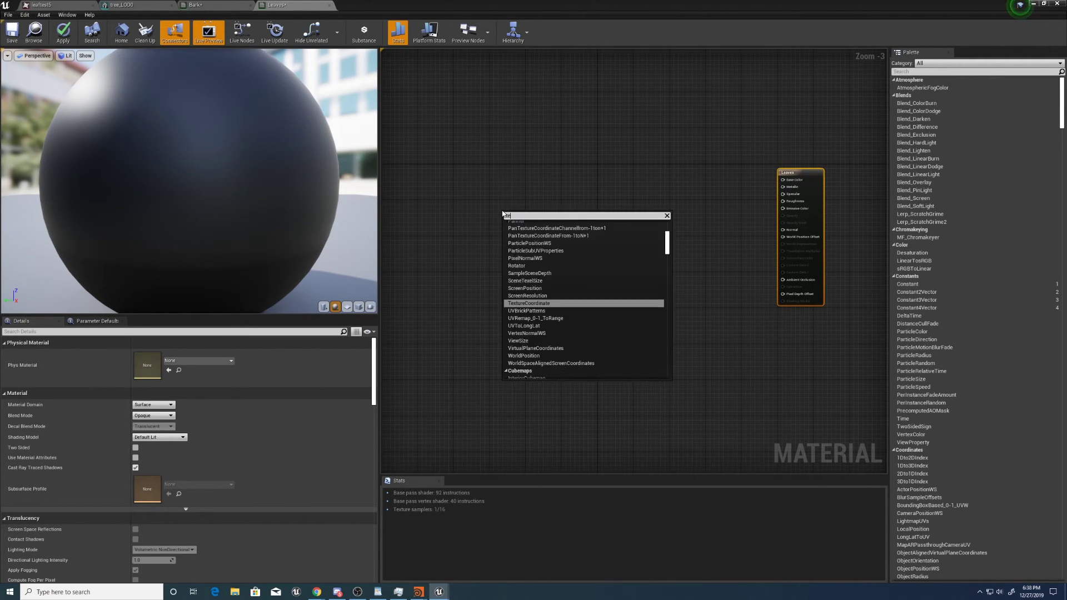
text(c)
key(BackSpace)
text(param)
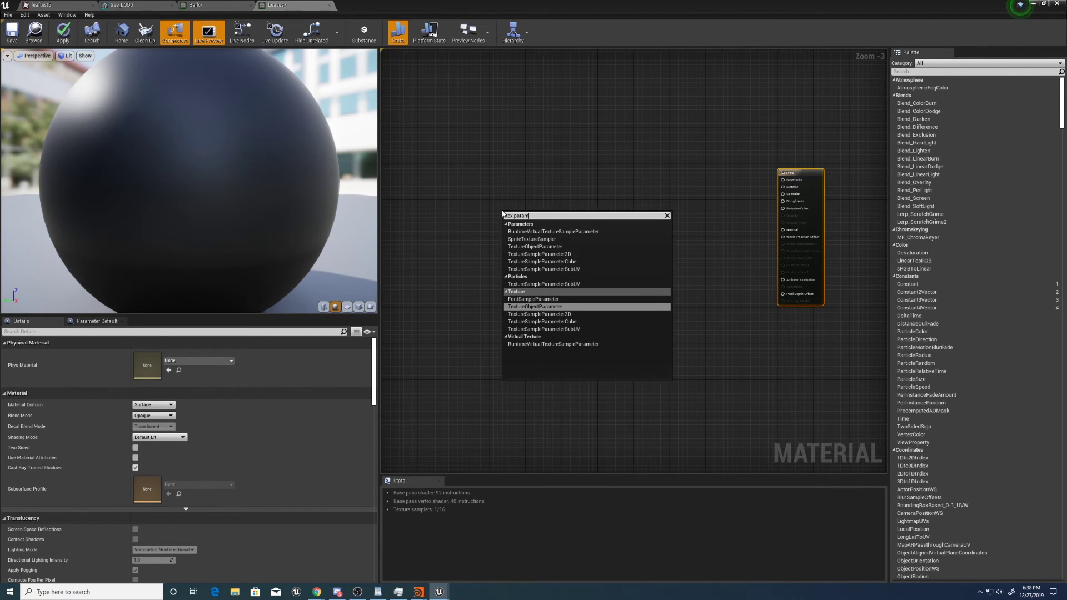
key(Down)
key(Return)
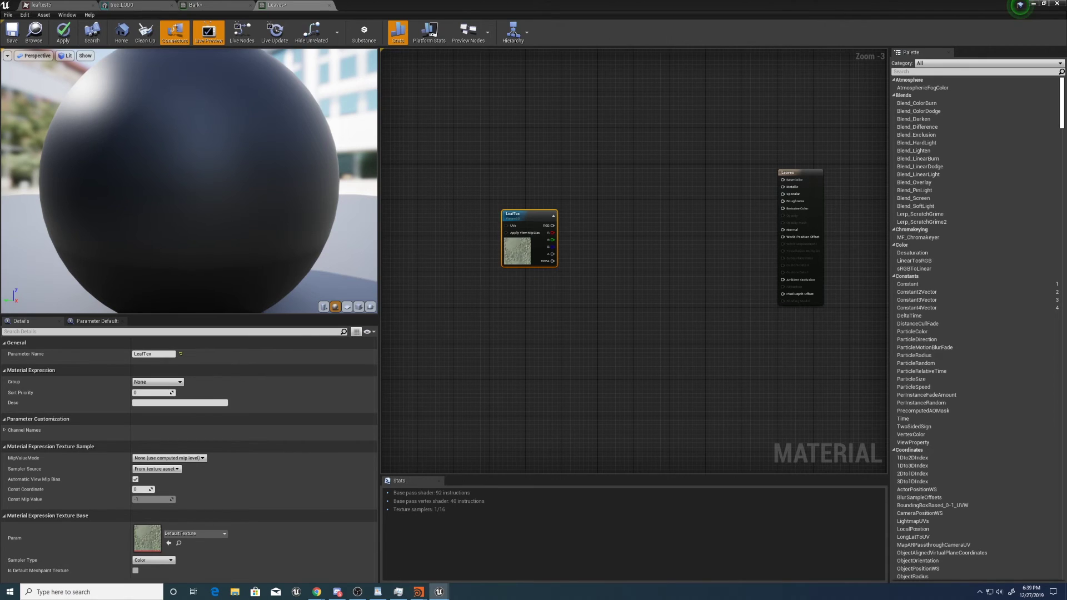
- Connect LeafTex's RGBA output to the Opacity Mask input and set the material's blend mode to Masked
click(561, 305)
scroll(555, 244, up, 1)
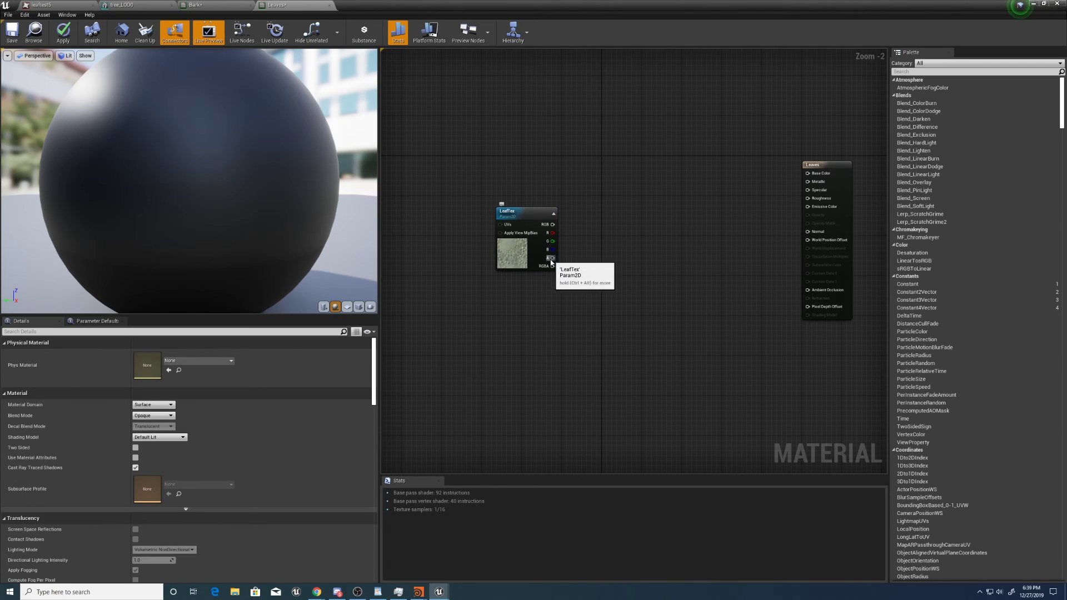
mouse_move(552, 254)
mouse_down()
mouse_move(615, 269)
mouse_move(758, 254)
mouse_move(811, 244)
mouse_move(811, 212)
mouse_move(797, 224)
mouse_move(528, 282)
mouse_move(552, 267)
mouse_up()
key(Escape)
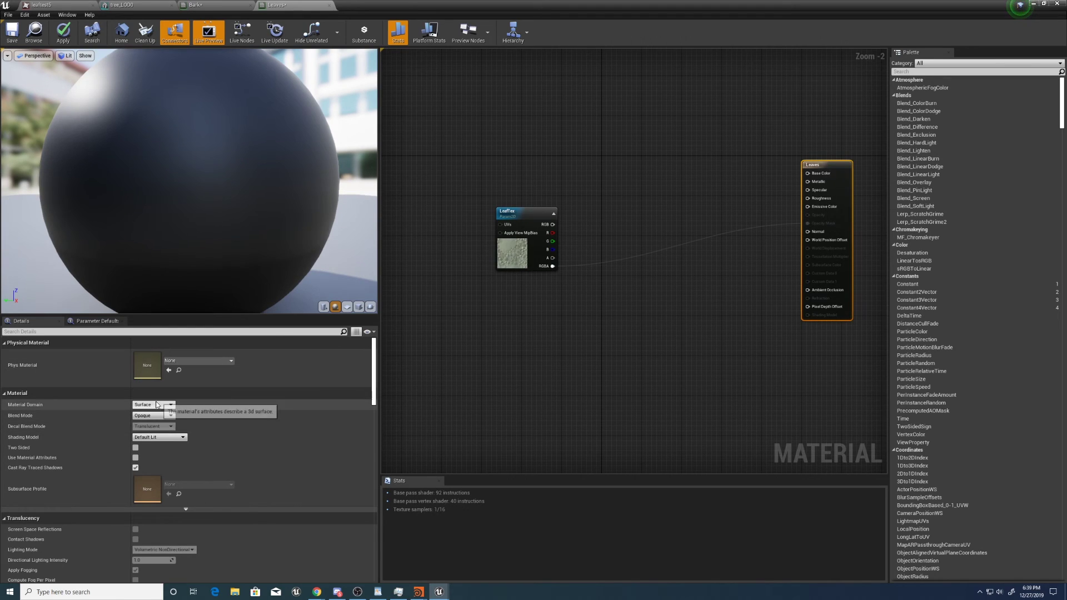
click(145, 417)
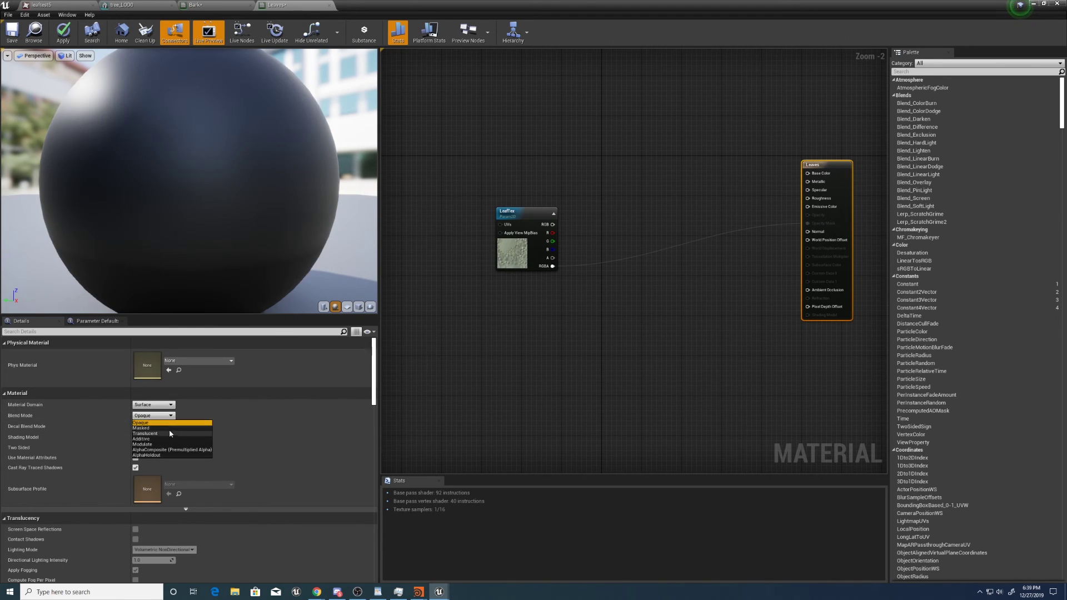
click(162, 431)
drag(537, 211, 547, 199)
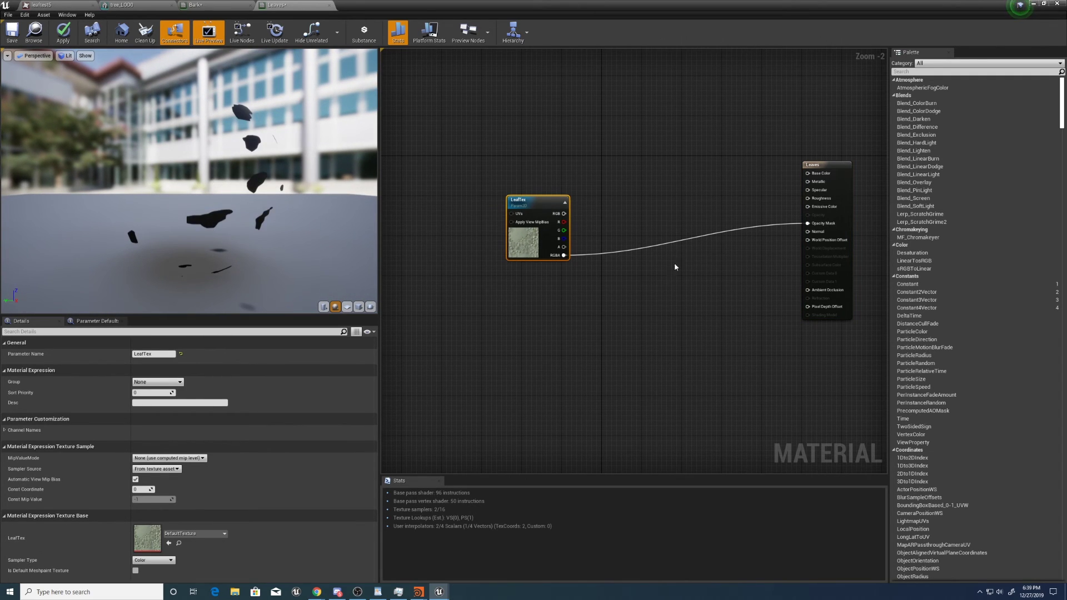
right_drag(691, 265, 686, 295)
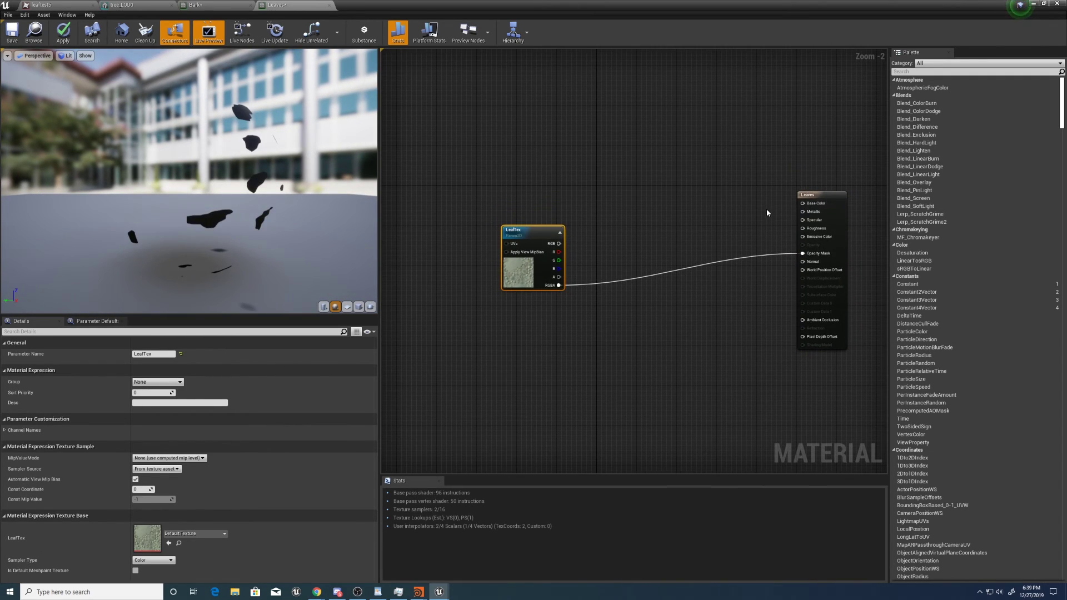
- Add a vector parameter named Color feeding the Base Color input of the Leaves material
drag(800, 203, 570, 135)
text(vectorp)
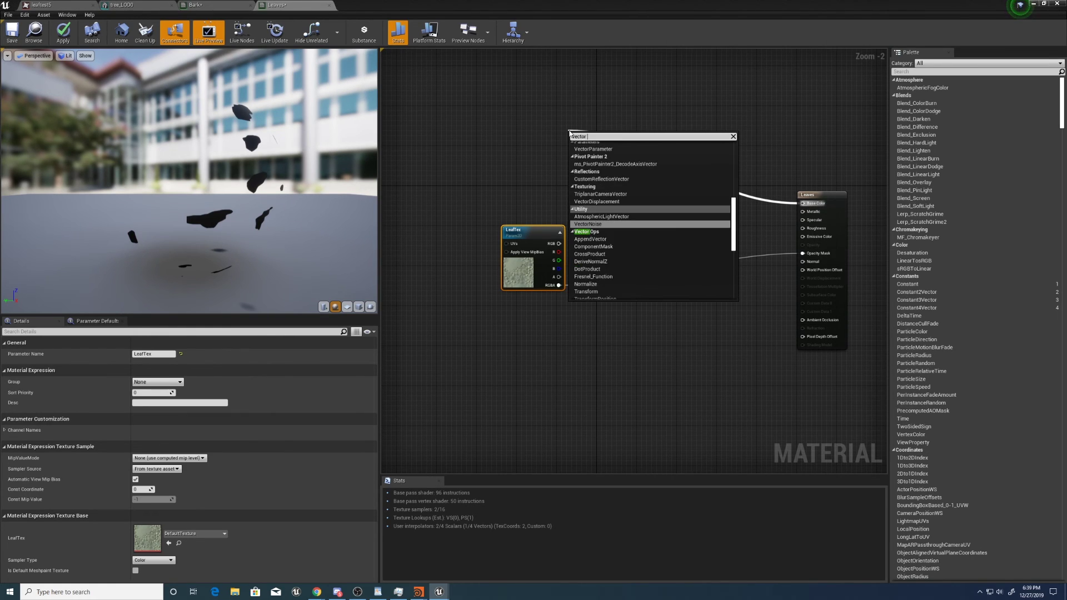
key(Return)
text(Color)
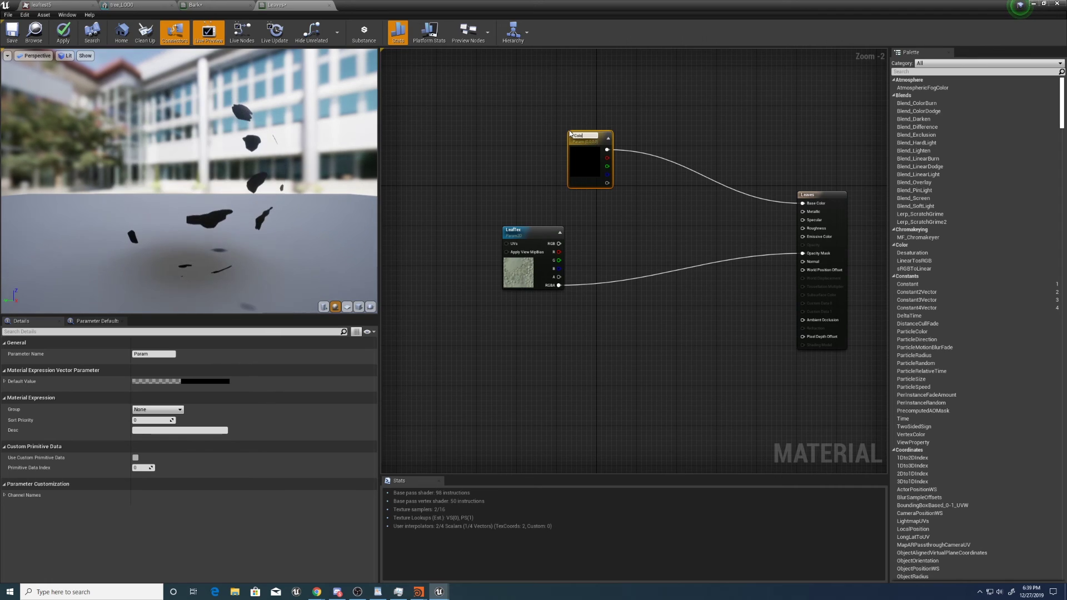
key(Return)
- Add a Multiply node with Color feeding input A and a new Constant node feeding input B
drag(588, 161, 559, 186)
text(mult)
key(Return)
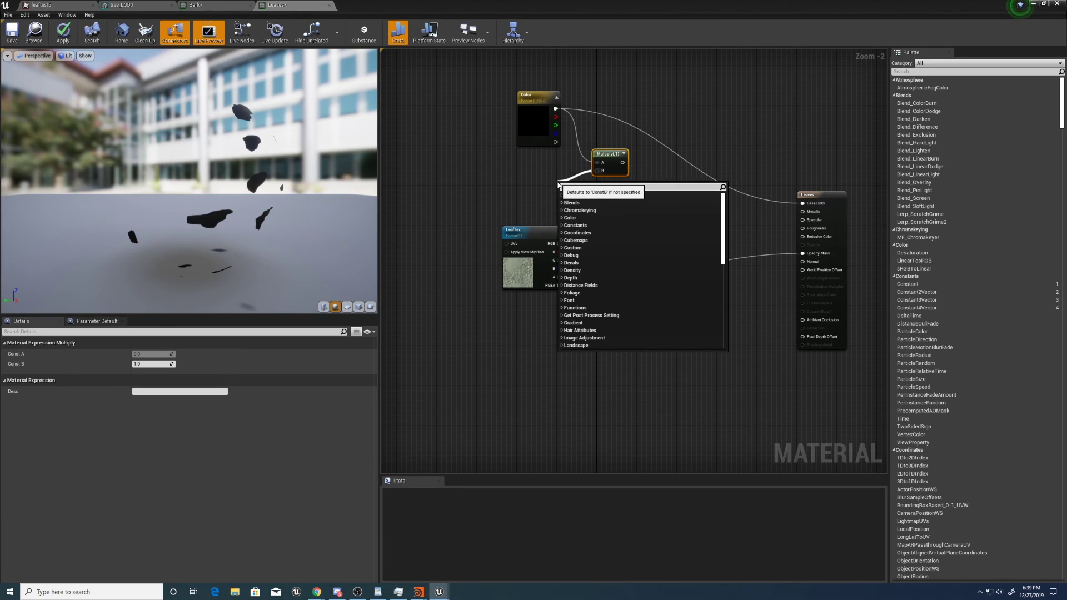
text(const)
key(Return)
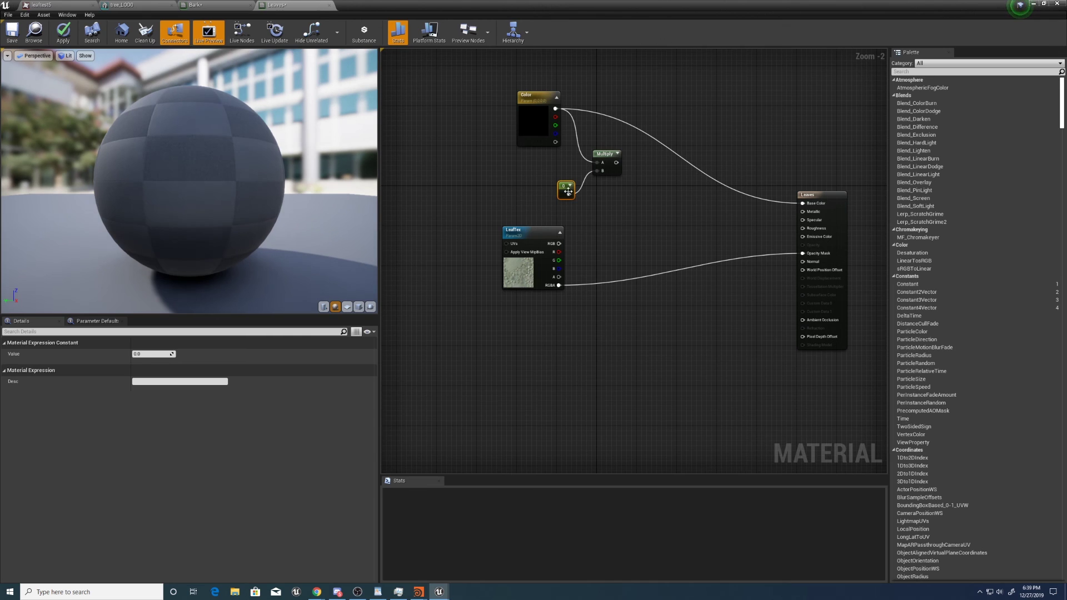
- Convert the constant to a parameter named Emissive Amount, align it under Color, and connect the Multiply output to Emissive Color
right_click(567, 194)
click(576, 192)
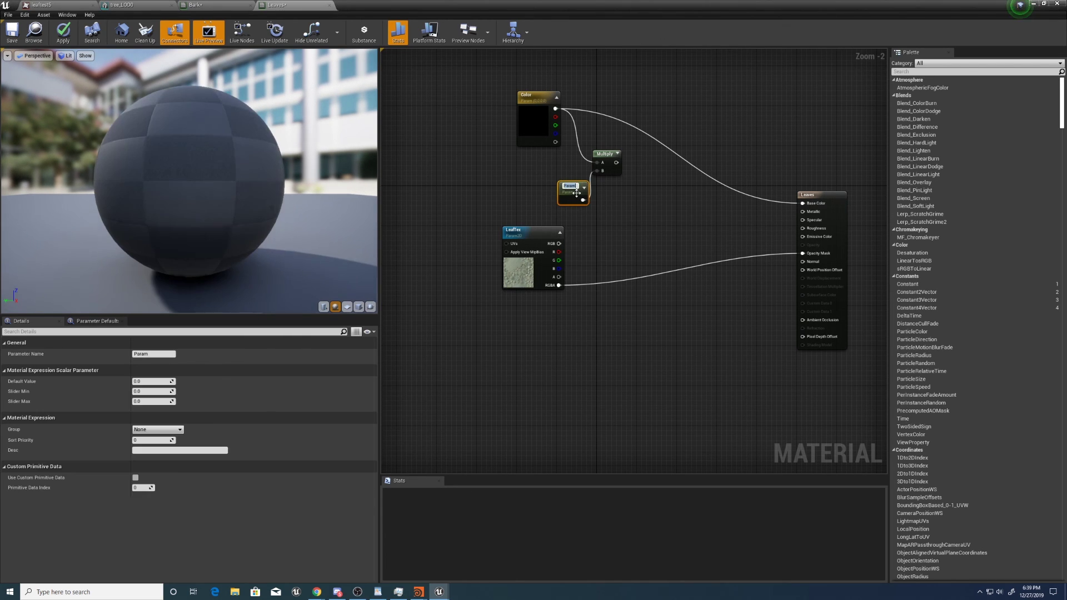
text(Emissive Amount)
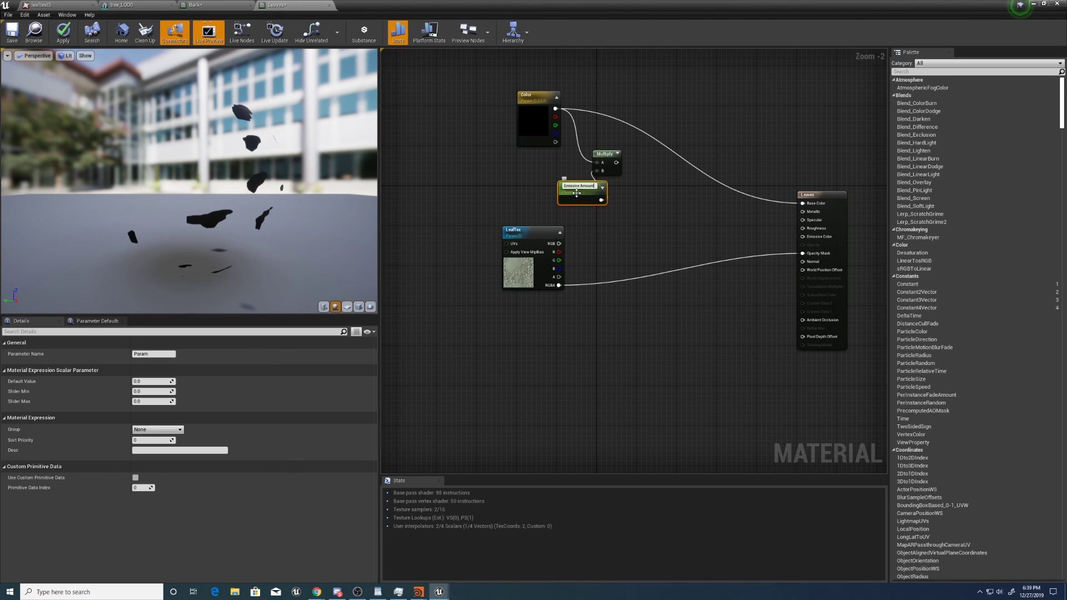
key(Return)
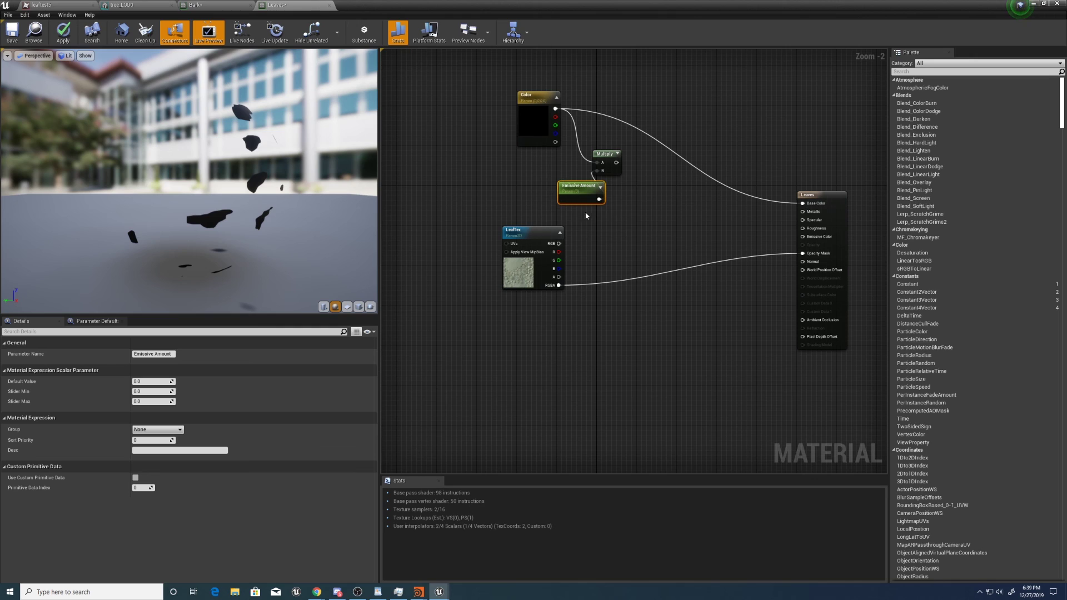
drag(569, 189, 543, 189)
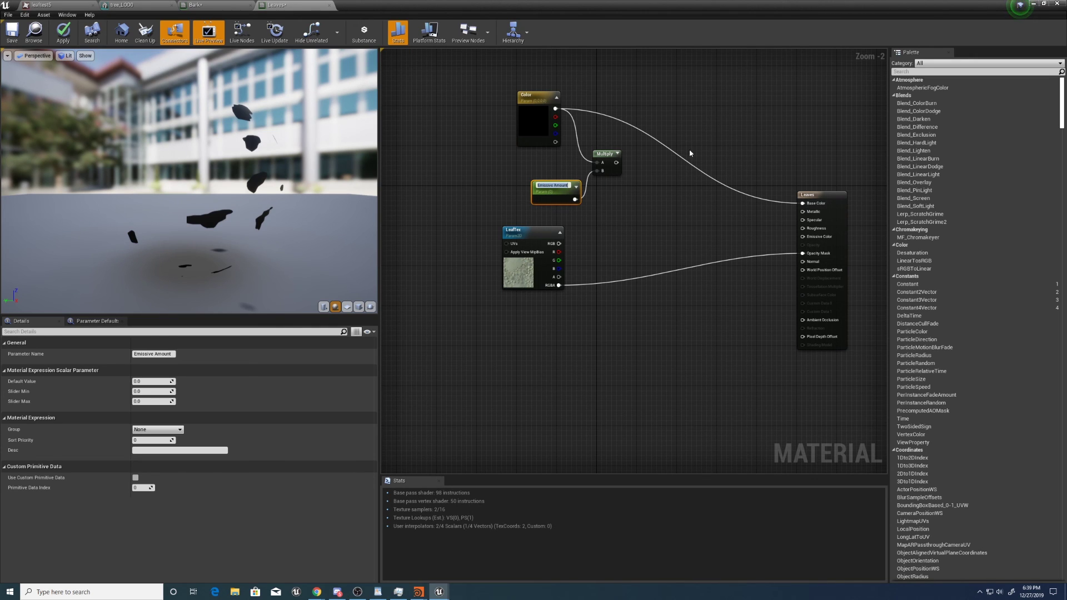
drag(616, 162, 815, 237)
drag(539, 184, 524, 182)
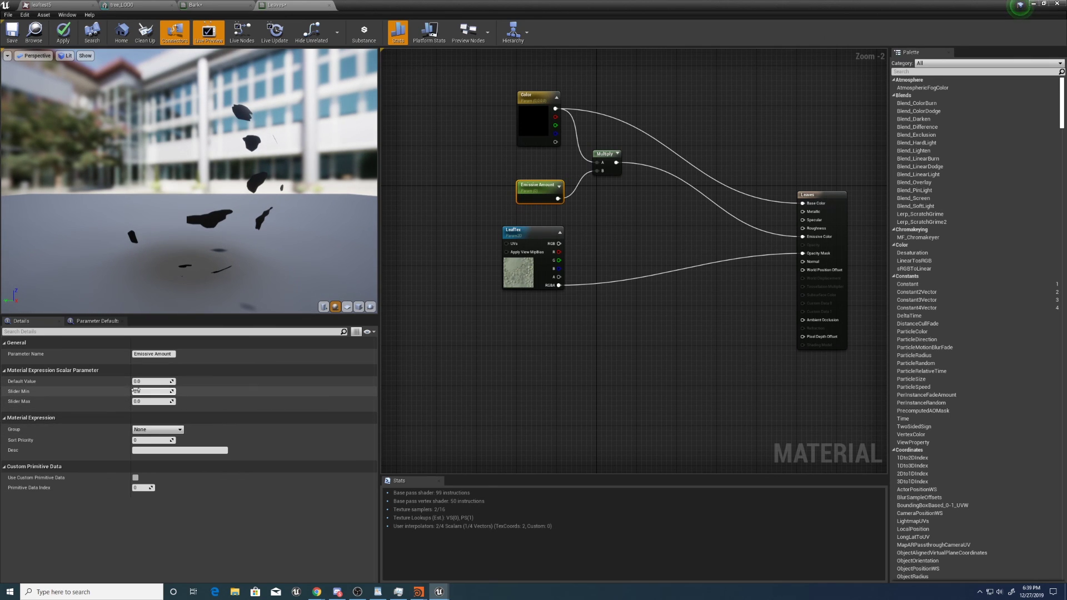